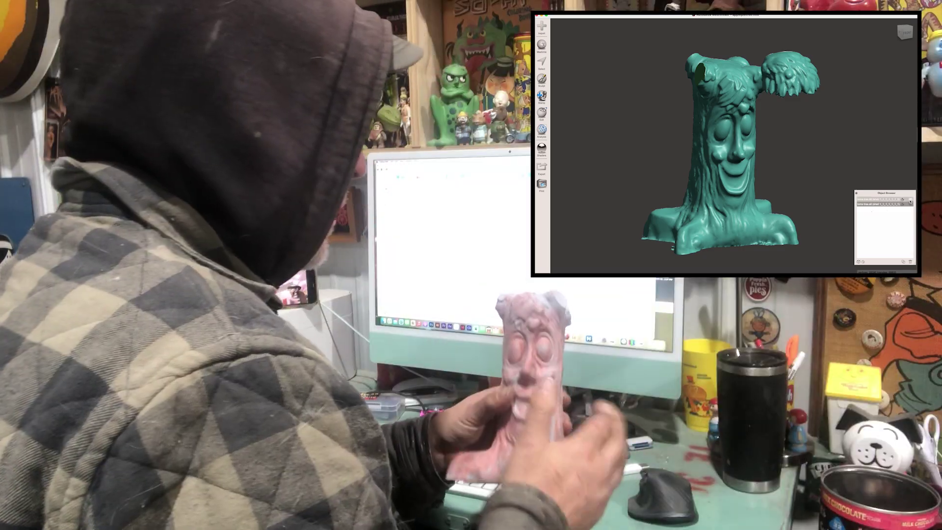
pyautogui.click(856, 199)
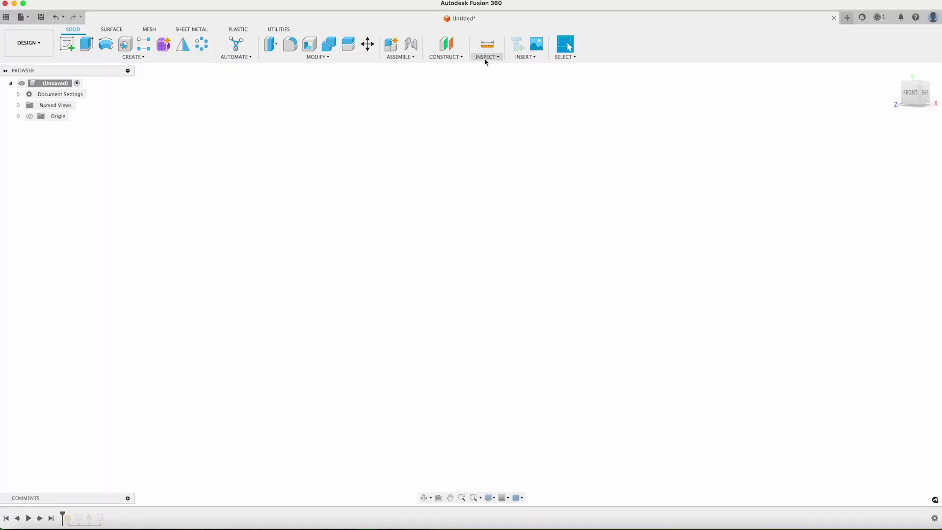
# Insert the mesh file applepietree.stl from the computer's mcdonalds folder into the empty design.
pyautogui.click(486, 58)
pyautogui.click(528, 58)
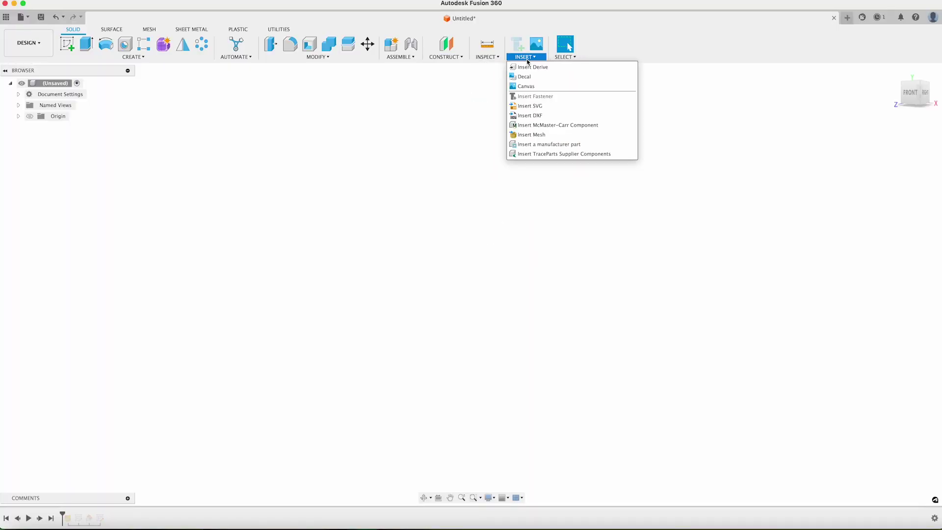
pyautogui.click(538, 133)
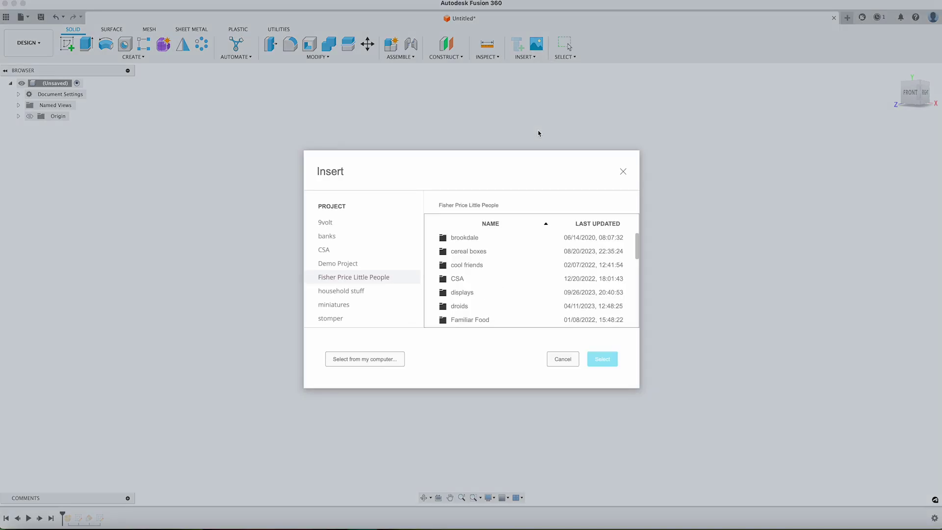
pyautogui.click(370, 364)
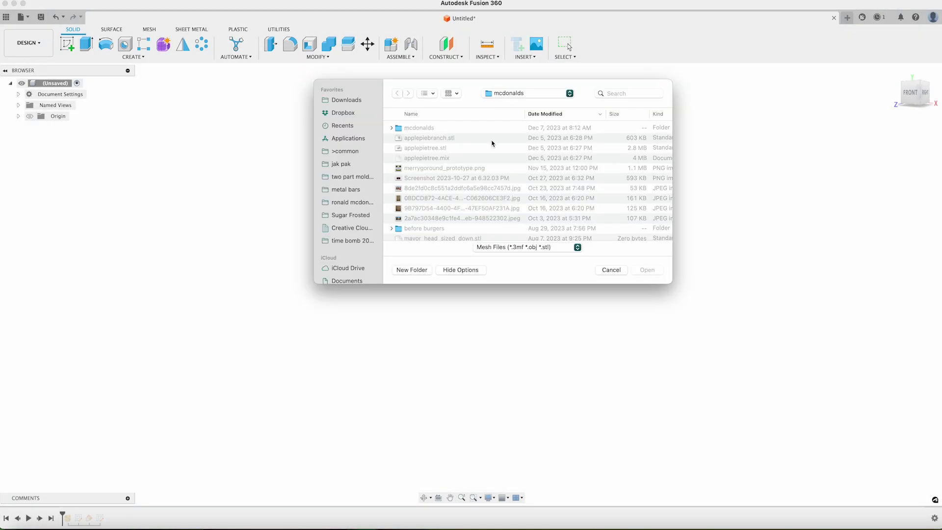
pyautogui.click(444, 148)
pyautogui.doubleClick(444, 148)
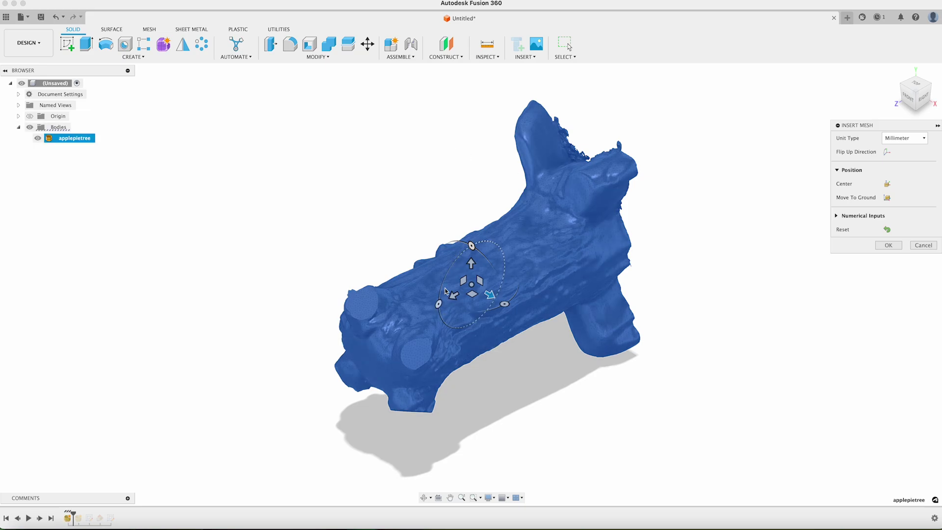
# Rotate the inserted tree mesh upright, turn its face toward the front view, and accept the placement.
pyautogui.moveTo(471, 243)
pyautogui.mouseDown()
pyautogui.moveTo(456, 265)
pyautogui.moveTo(472, 247)
pyautogui.mouseUp()
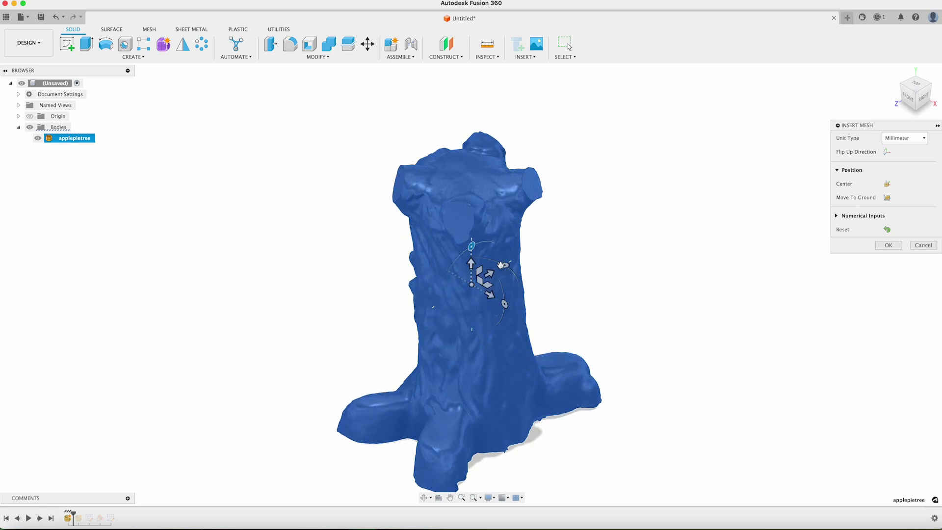
pyautogui.click(915, 85)
pyautogui.moveTo(472, 237); pyautogui.dragTo(426, 284)
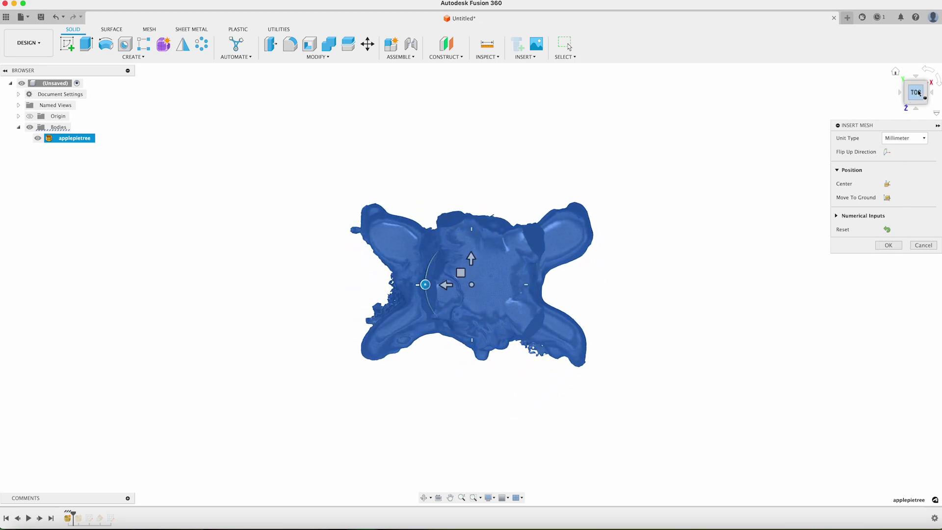
pyautogui.click(918, 109)
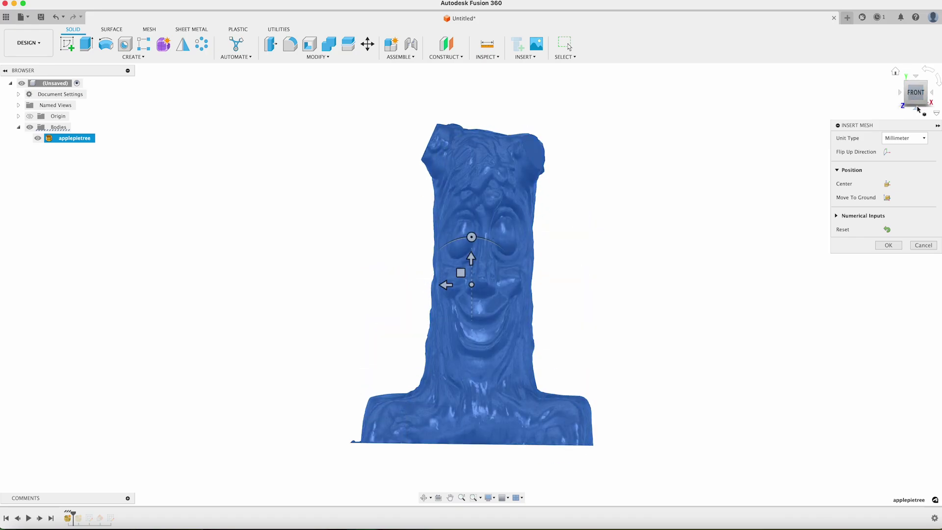
pyautogui.click(888, 245)
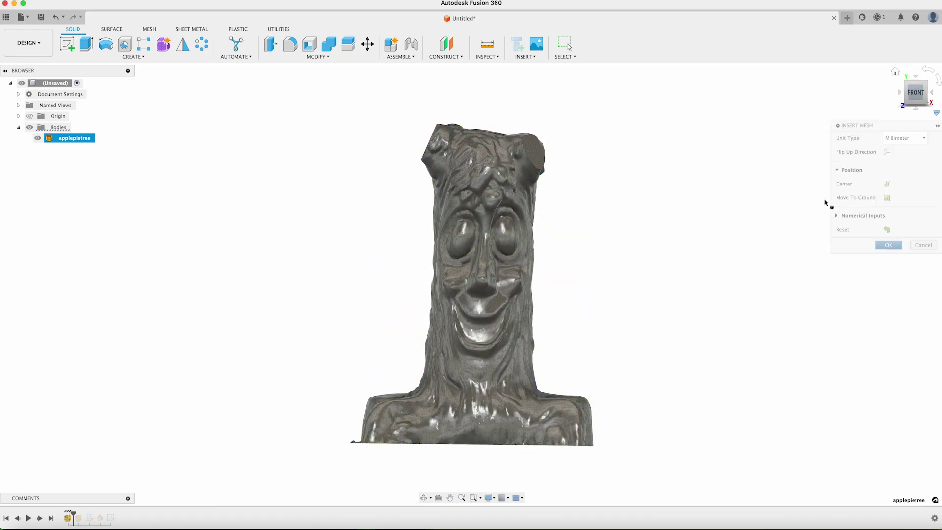
# Scale the applepietree mesh uniformly by a factor of 101.7816.
pyautogui.click(68, 138)
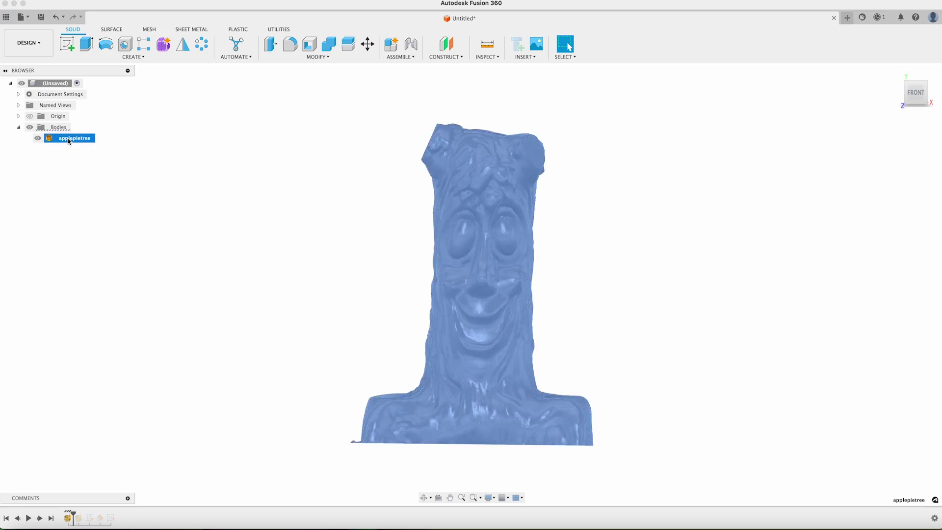
pyautogui.click(57, 172)
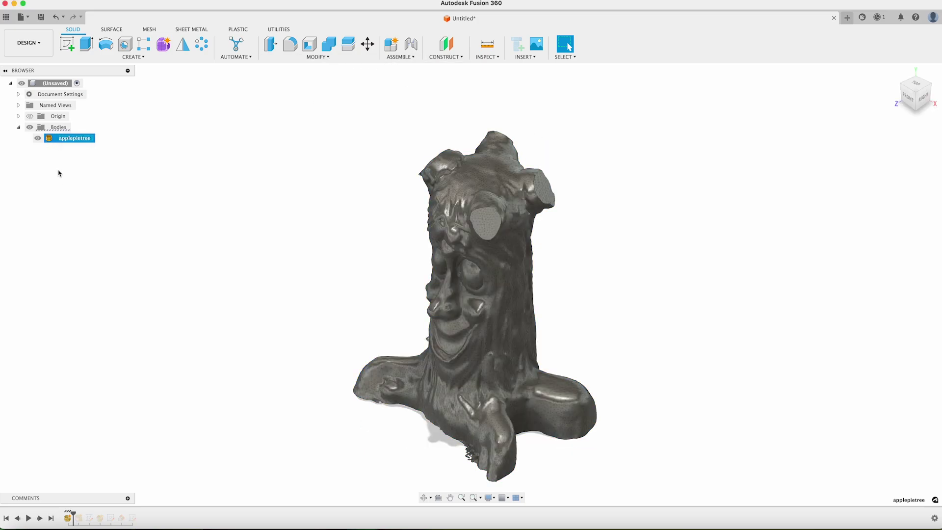
pyautogui.click(59, 139)
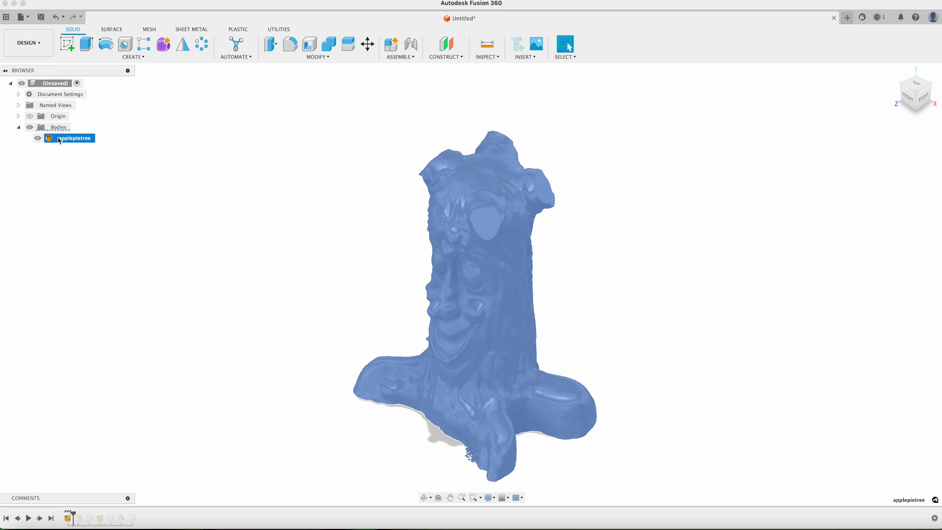
pyautogui.click(316, 57)
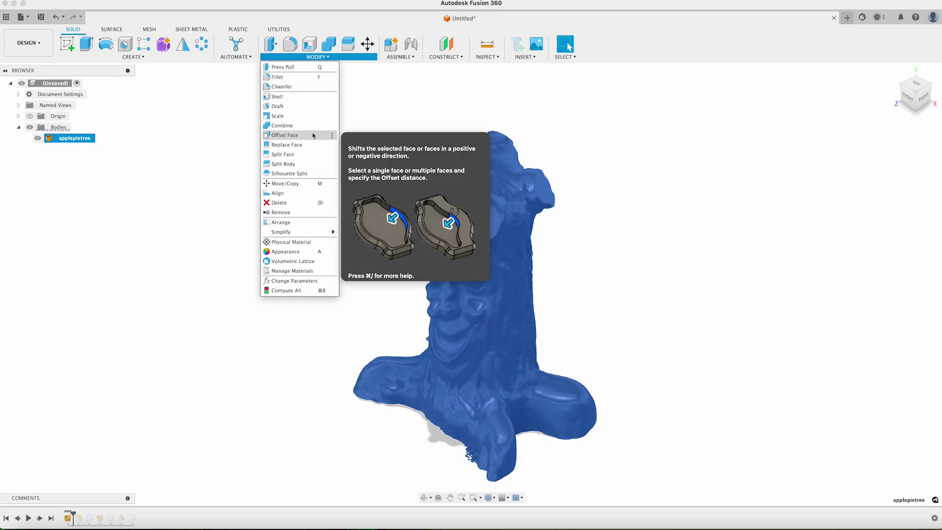
pyautogui.click(303, 120)
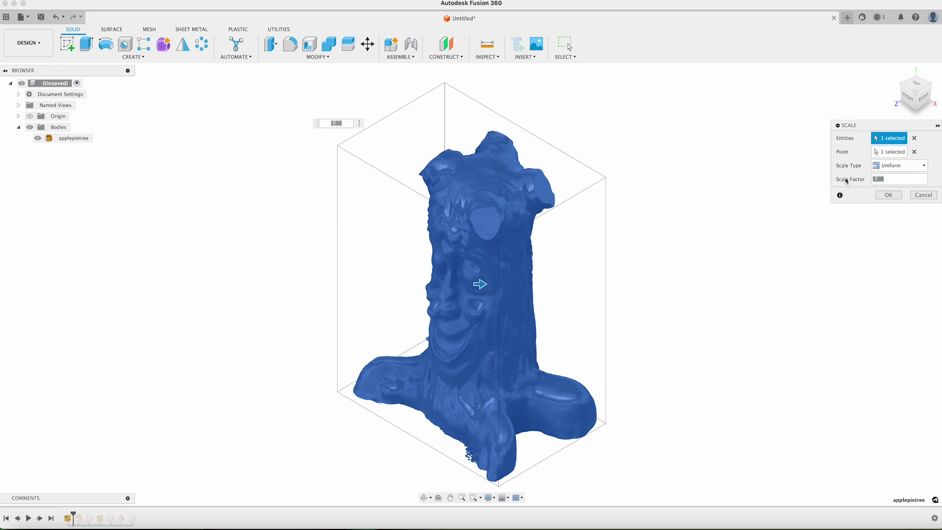
pyautogui.write('101')
pyautogui.press('Return')
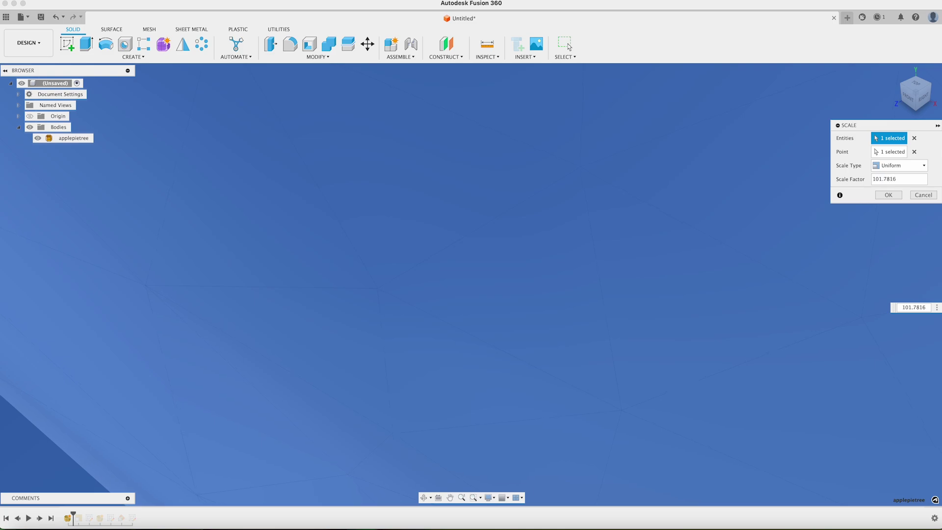
pyautogui.press('Return')
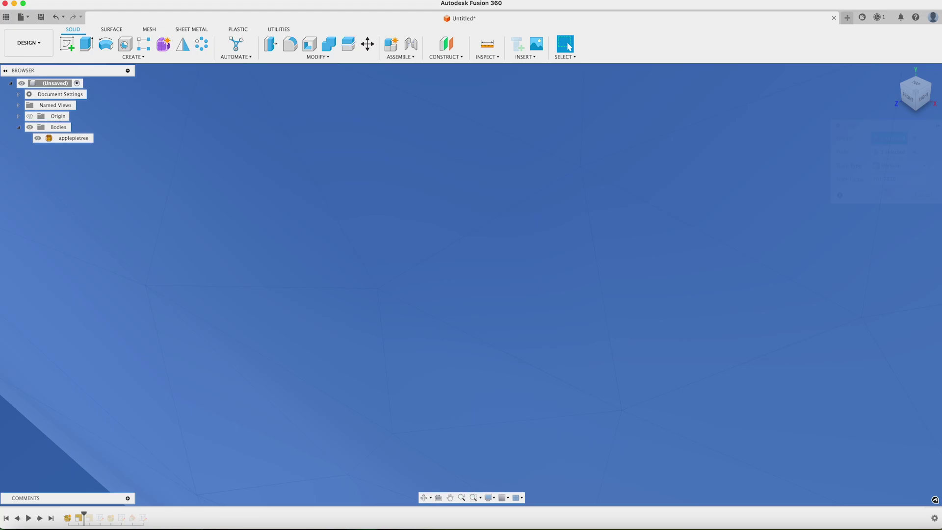
pyautogui.click(895, 72)
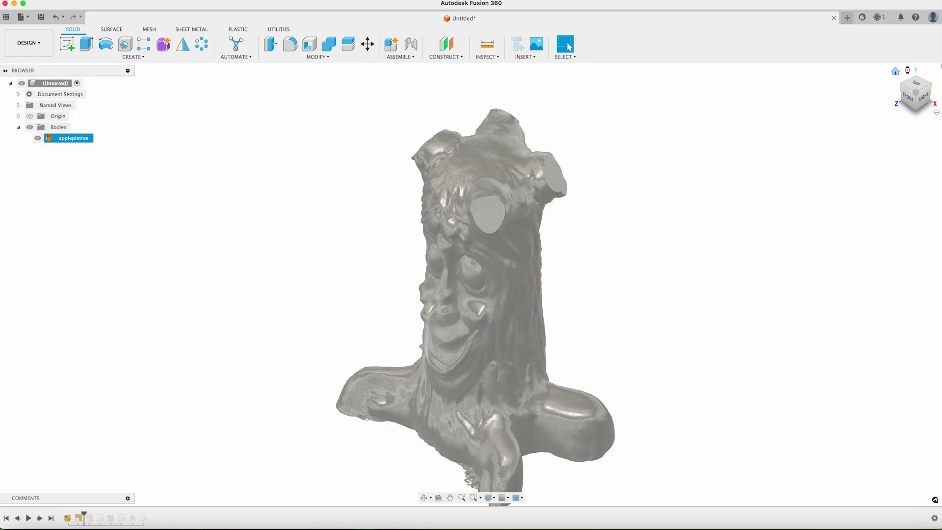
pyautogui.press('Escape')
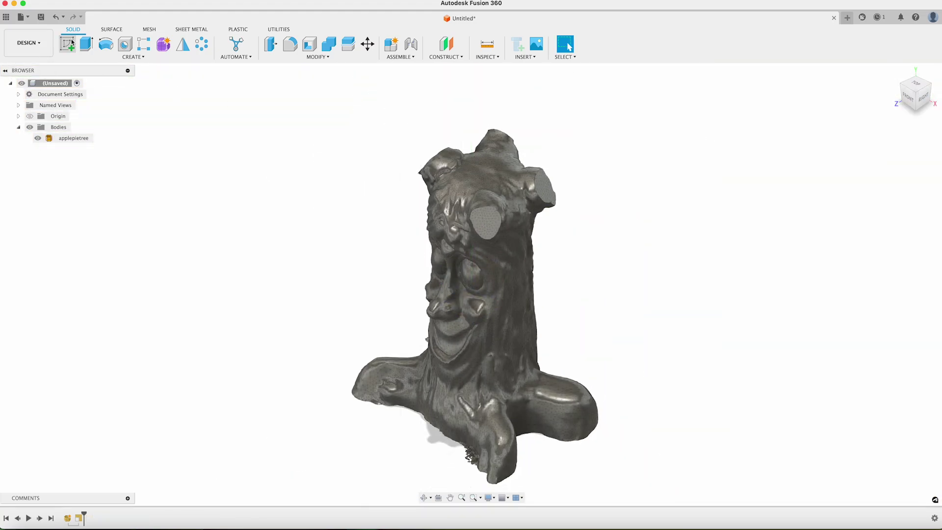
# Sketch a diagonal line about 210 mm long on the horizontal origin plane, crossing the tree between opposite roots, and finish the sketch.
pyautogui.click(72, 42)
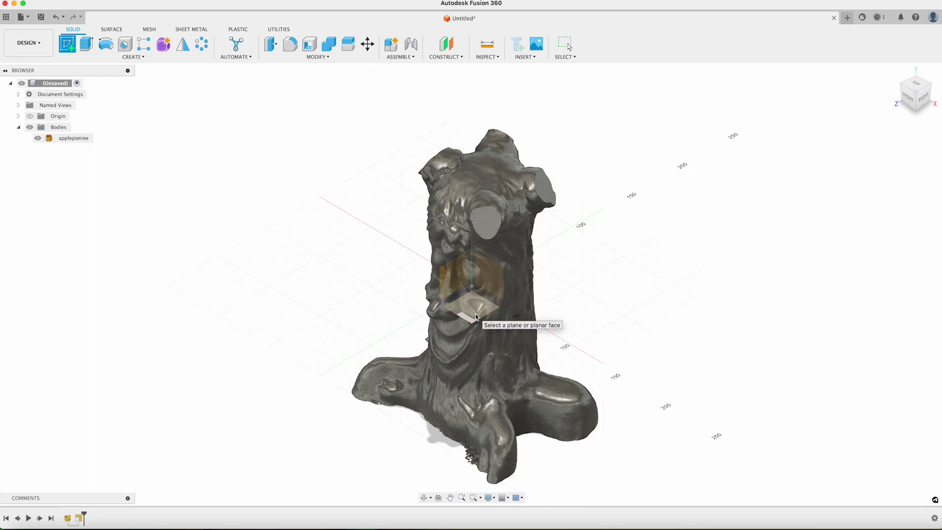
pyautogui.click(476, 317)
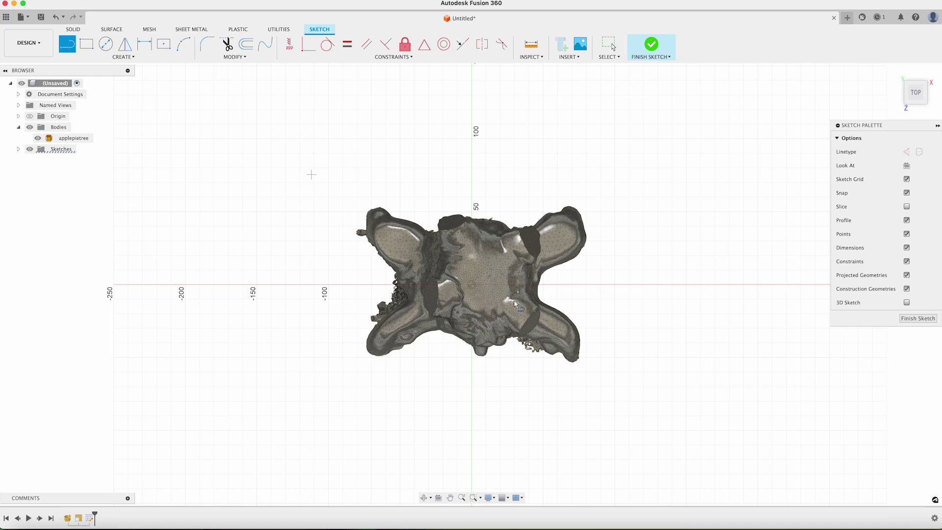
pyautogui.click(357, 358)
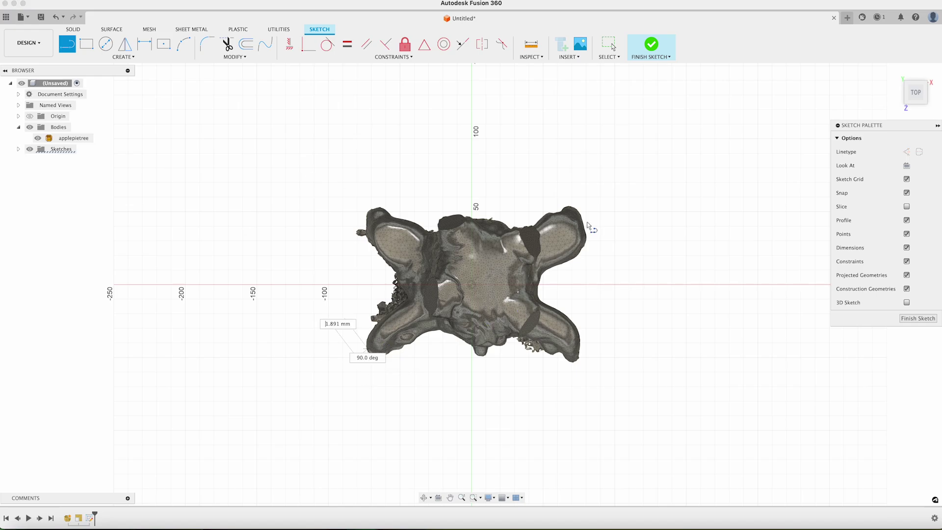
pyautogui.click(614, 200)
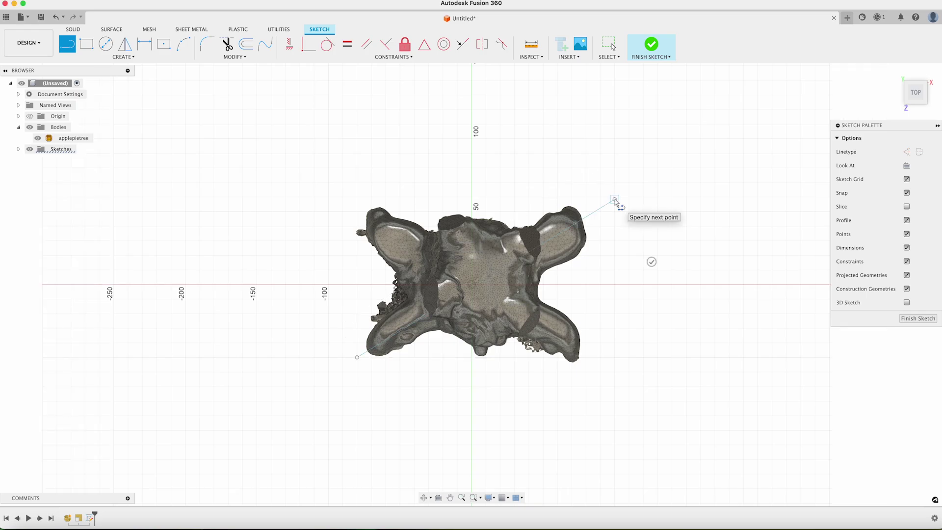
pyautogui.press('Escape')
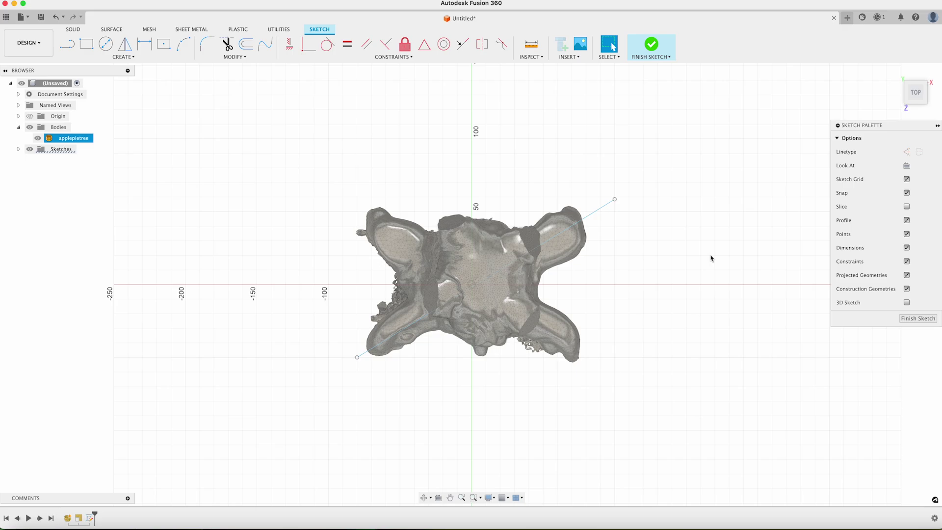
pyautogui.click(611, 45)
pyautogui.click(917, 318)
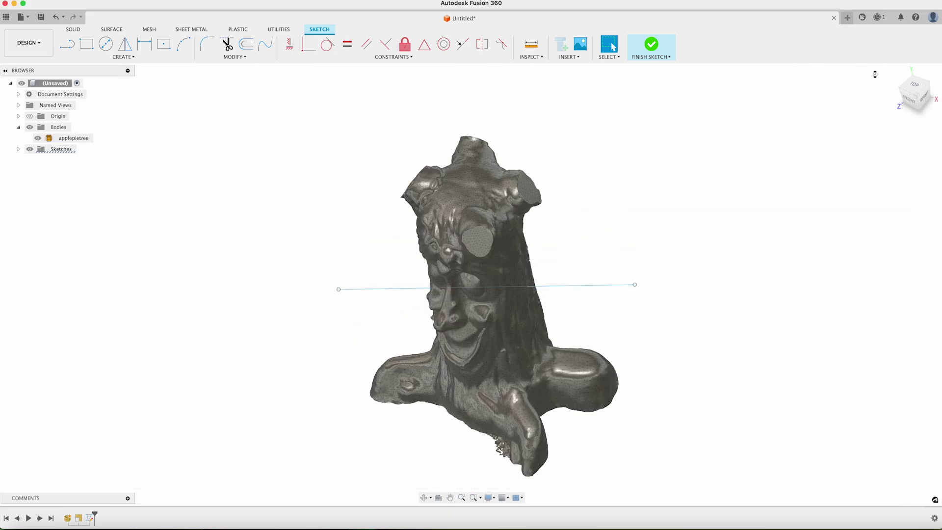
# Construct a plane at 90 degrees through the diagonal sketch line, and hide that line's sketch.
pyautogui.click(441, 57)
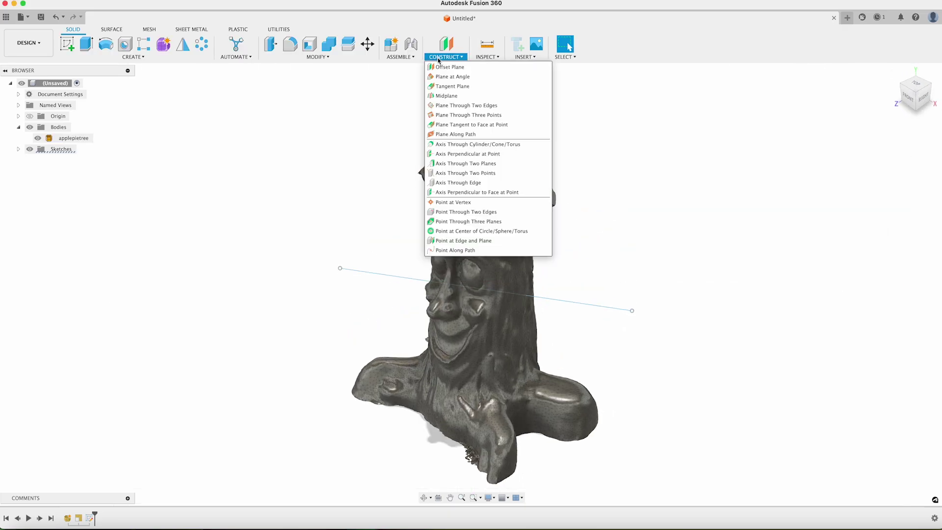
pyautogui.click(449, 76)
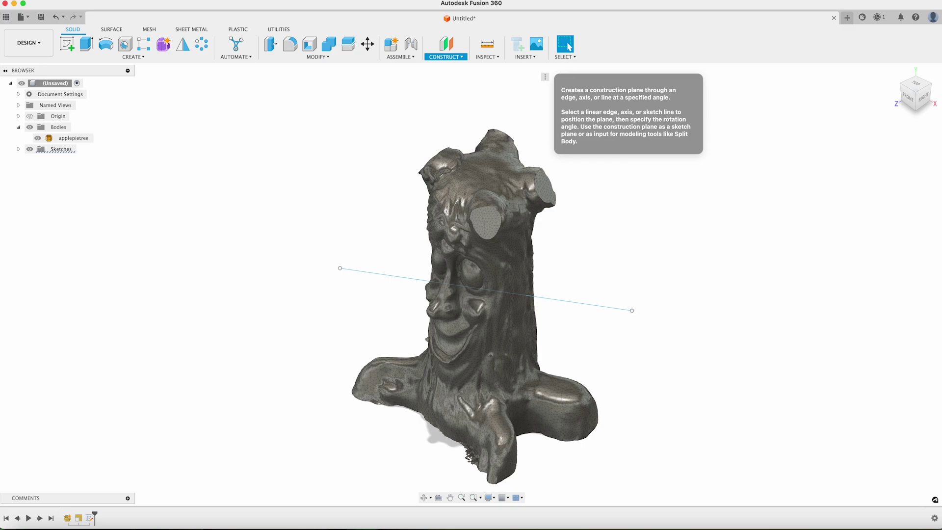
pyautogui.click(598, 306)
pyautogui.write('9')
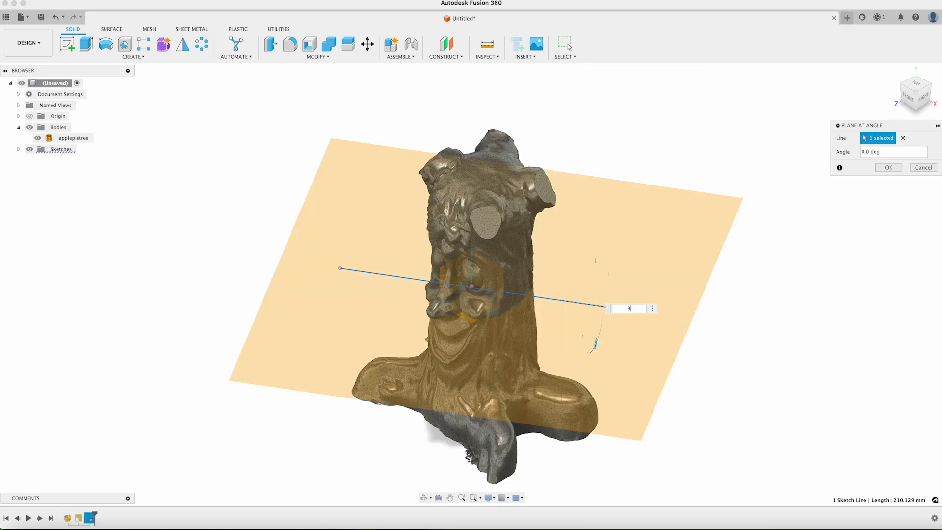
pyautogui.write('0')
pyautogui.press('Return')
pyautogui.moveTo(639, 288)
pyautogui.keyDown('shift'); pyautogui.mouseDown(button='middle')
pyautogui.moveTo(515, 294)
pyautogui.moveTo(486, 181)
pyautogui.mouseUp(button='middle'); pyautogui.keyUp('shift')
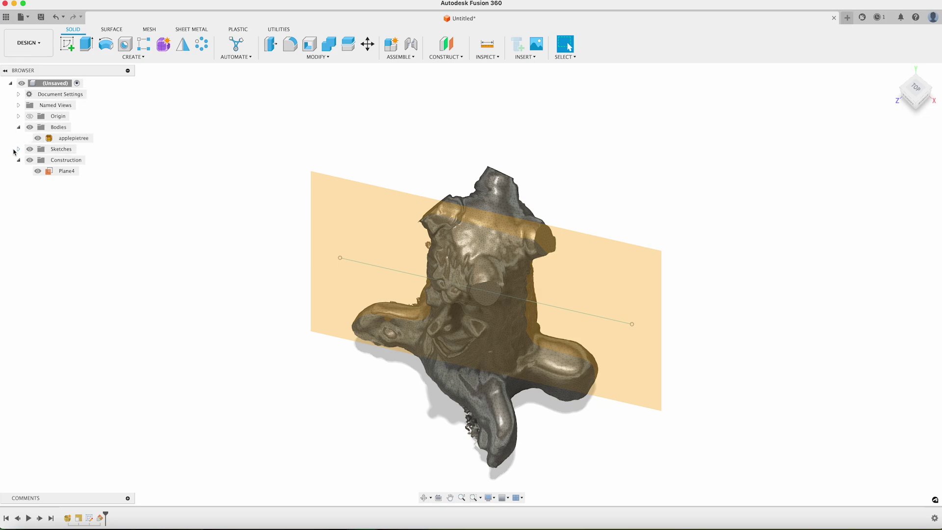
pyautogui.click(19, 149)
pyautogui.click(37, 160)
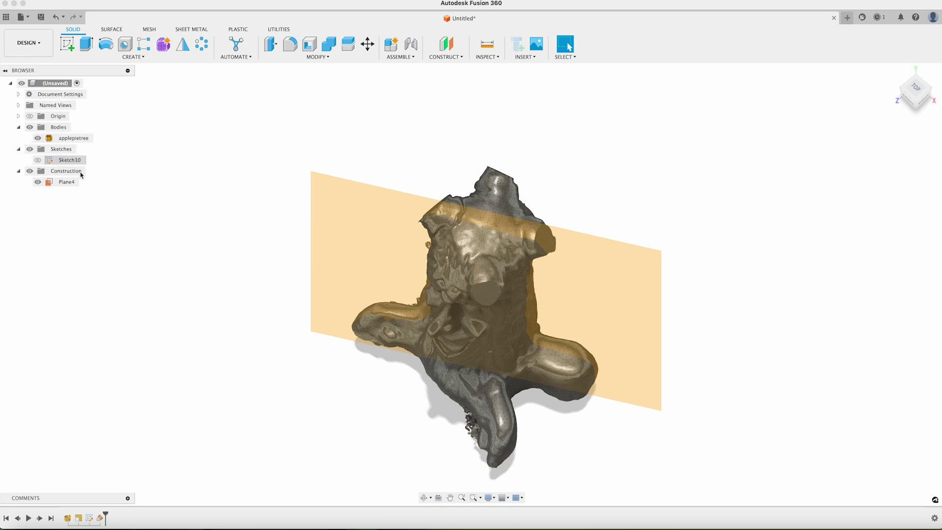
# Start a sketch on the new vertical plane and draw a rectangle enclosing the full width of the tree's roots.
pyautogui.click(67, 44)
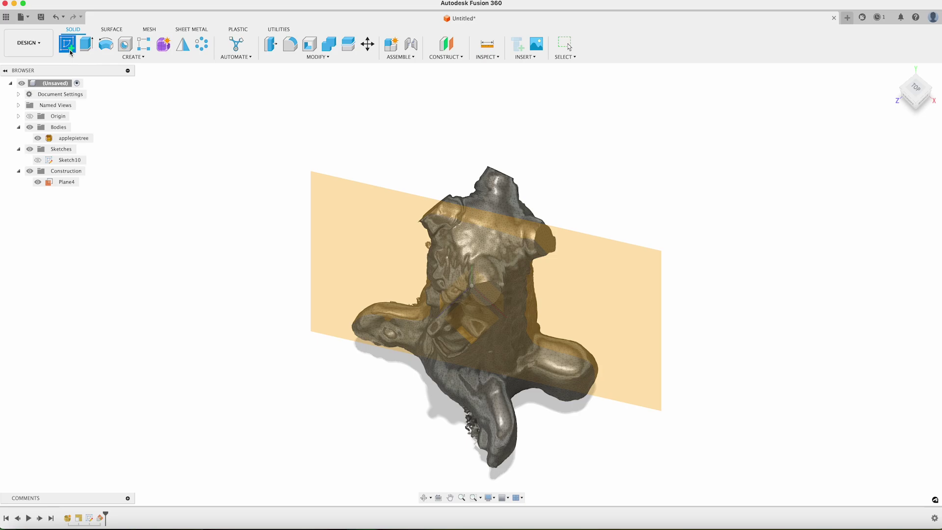
pyautogui.click(362, 228)
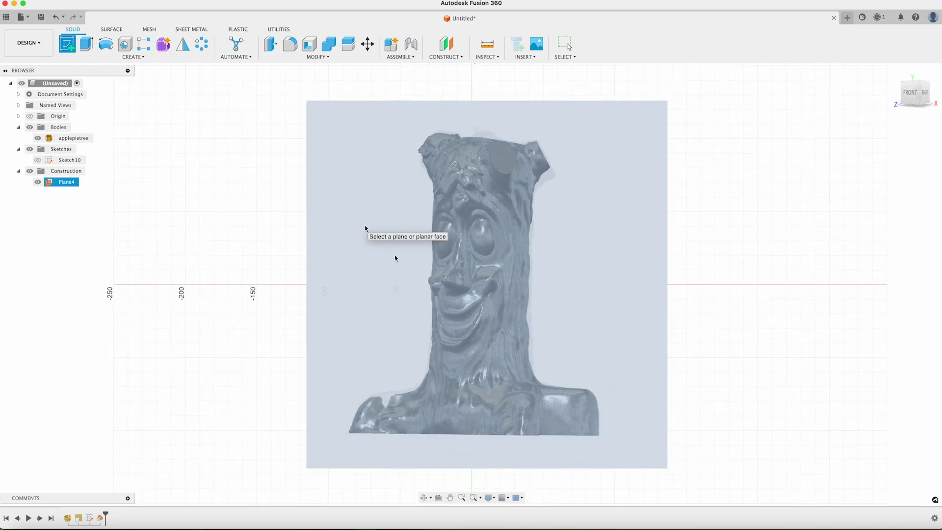
pyautogui.press('r')
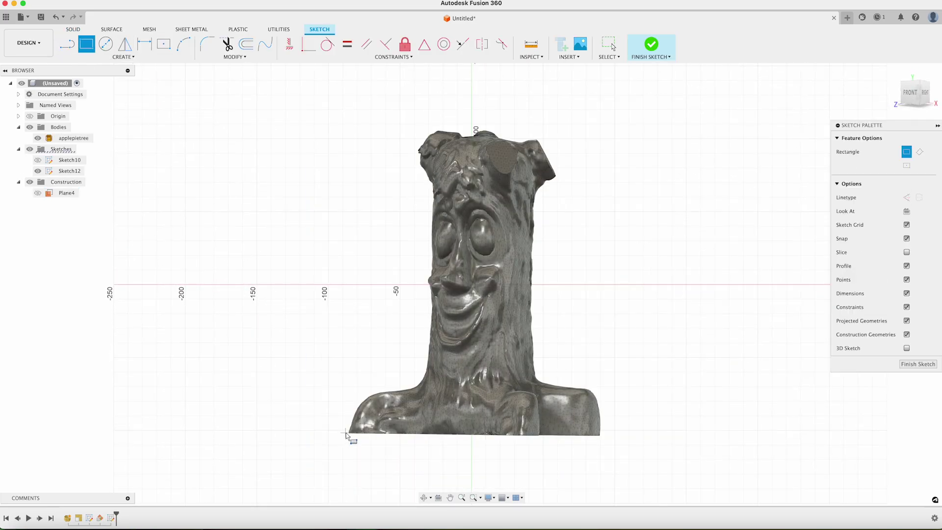
pyautogui.click(347, 434)
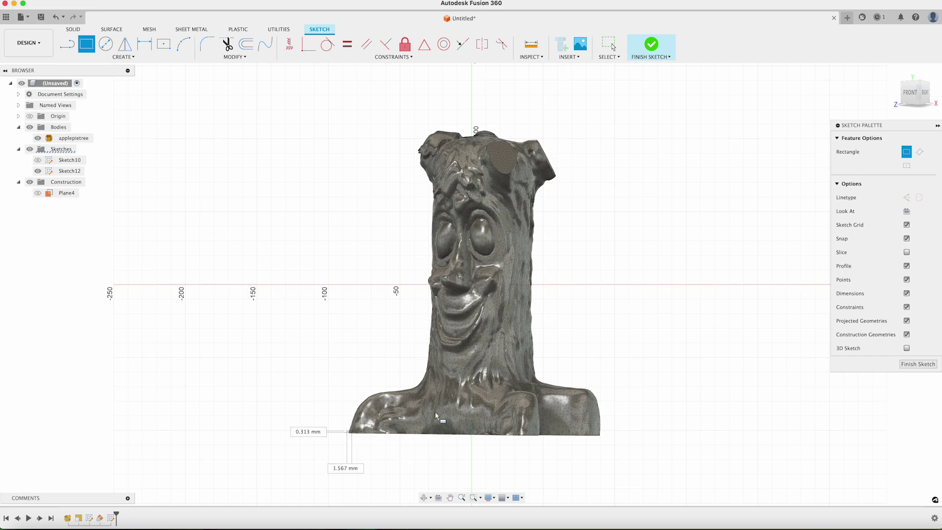
pyautogui.click(601, 386)
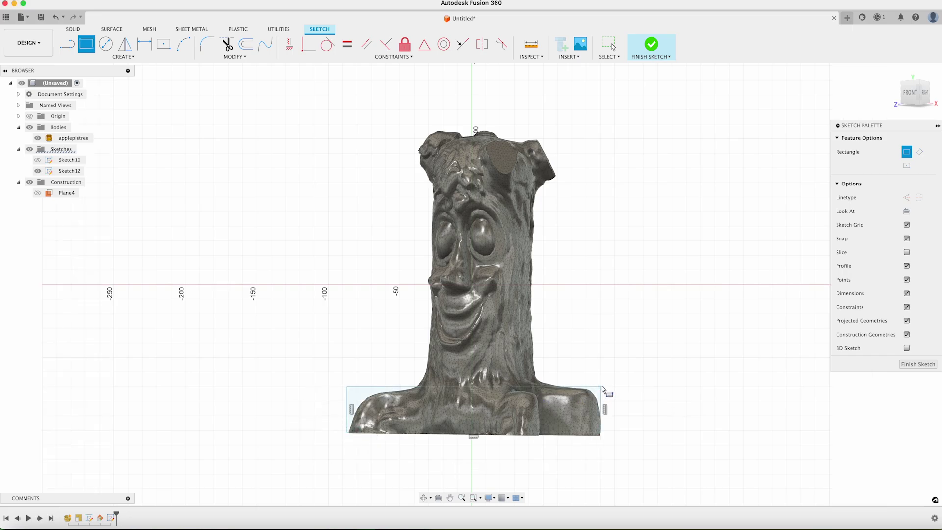
# Draw a second rectangle about 94 mm wide enclosing the tree's trunk and top, overlapping the upper edge of the root rectangle.
pyautogui.click(419, 387)
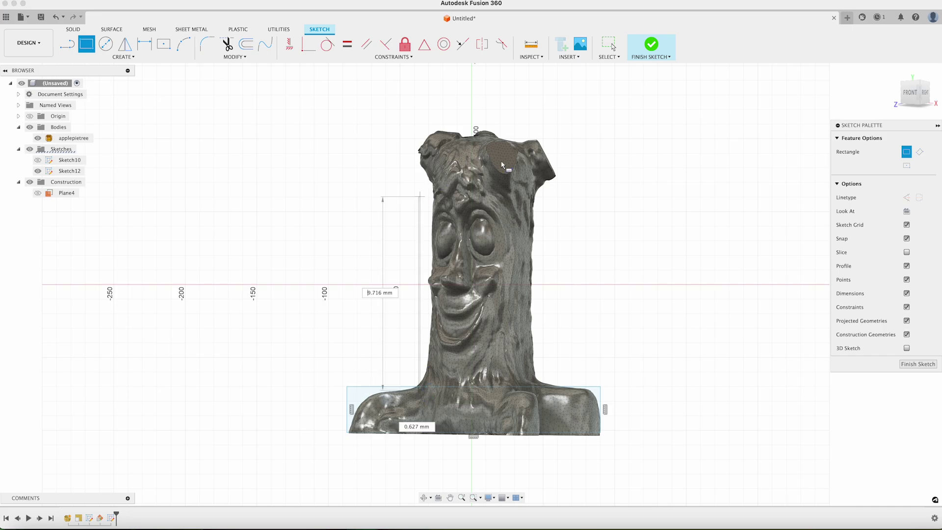
pyautogui.click(554, 133)
pyautogui.press('Escape')
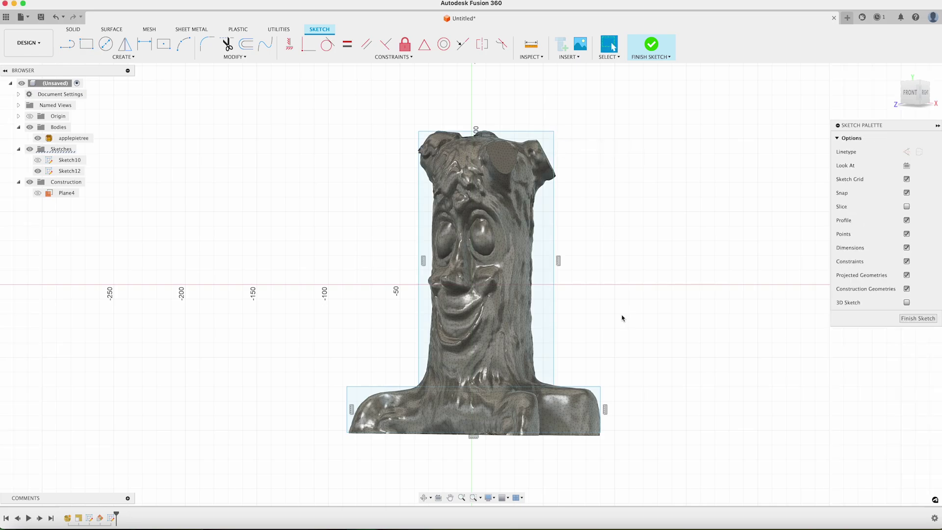
# Fix all the lines of the root rectangle and the trunk rectangle in place with Fix/UnFix constraints.
pyautogui.doubleClick(587, 388)
pyautogui.rightClick(587, 389)
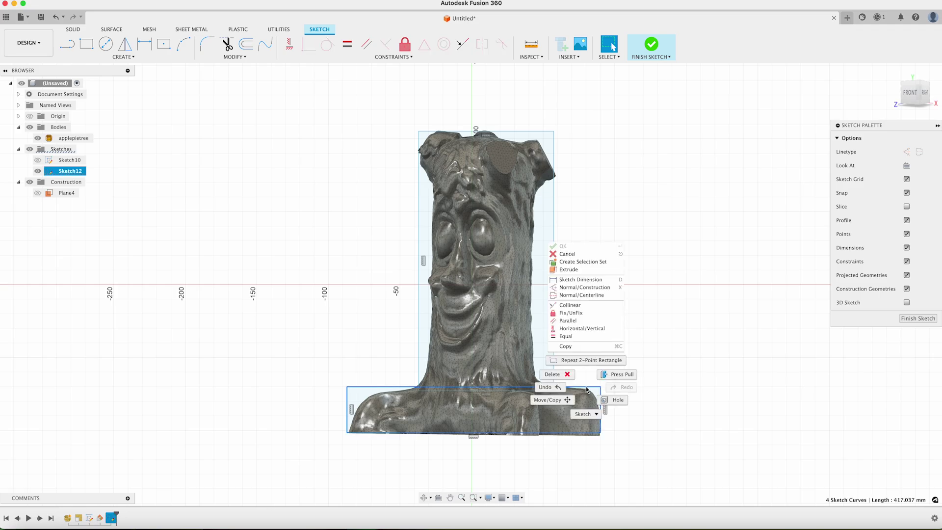
pyautogui.click(575, 314)
pyautogui.doubleClick(554, 343)
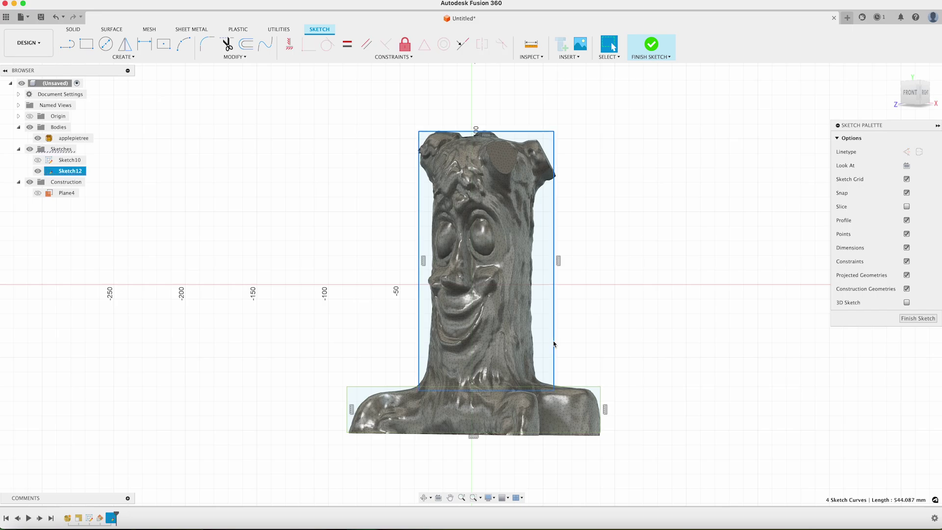
pyautogui.rightClick(554, 344)
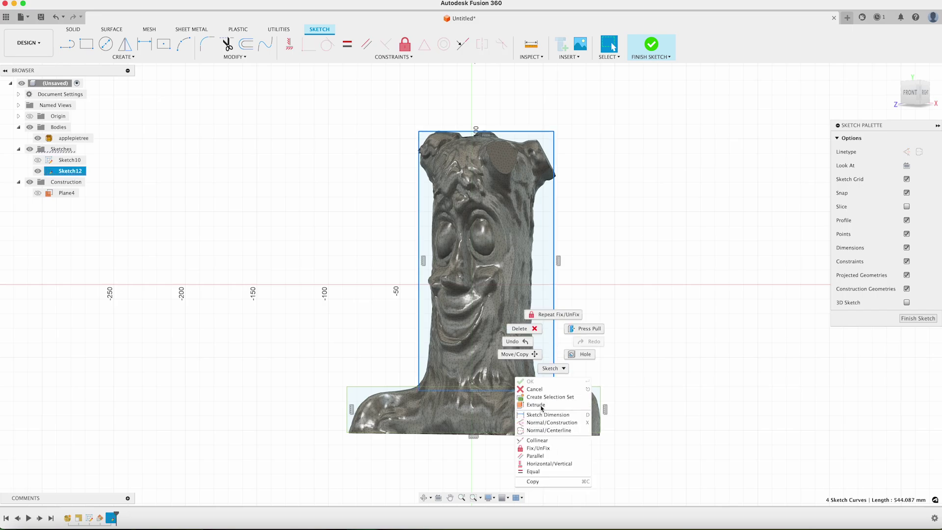
pyautogui.click(540, 447)
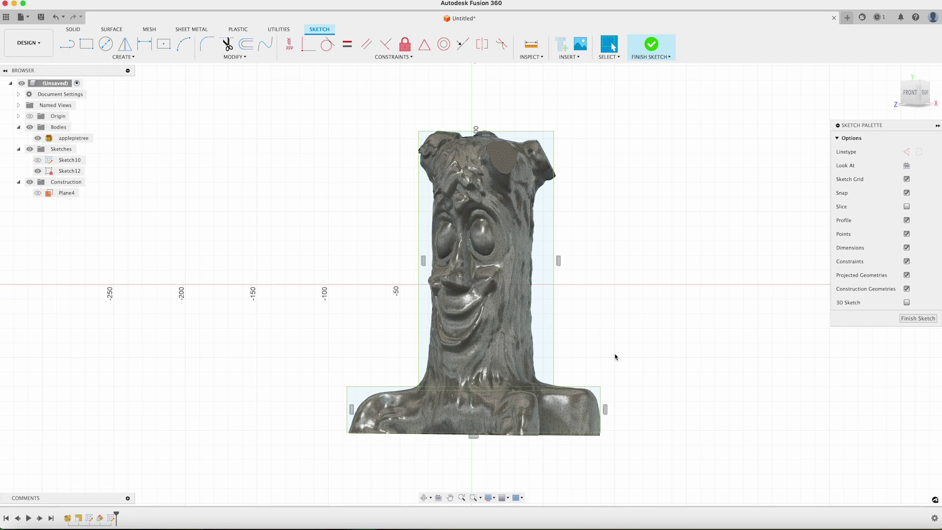
# Draw a closed six-sided line outline around both rectangles, with a right vertical side about 57 mm tall and a right slanted side about 198 mm long.
pyautogui.click(69, 48)
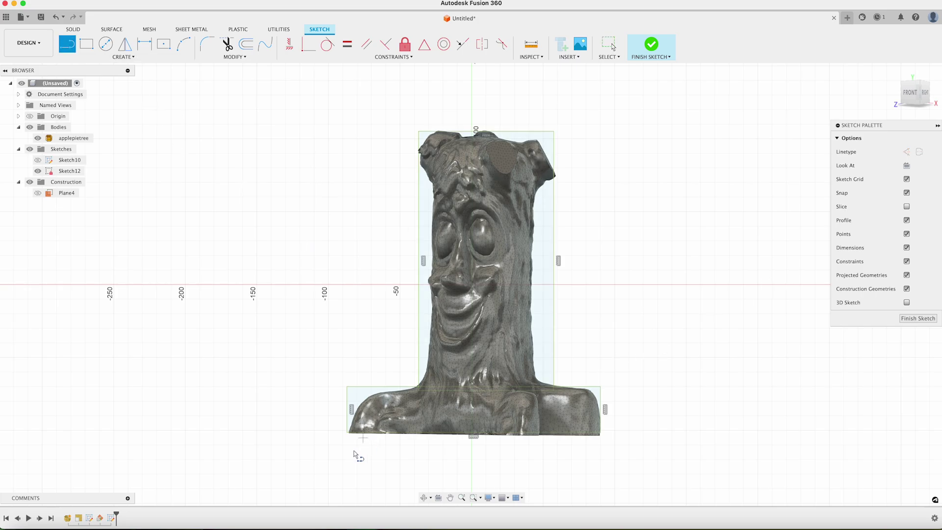
pyautogui.click(331, 453)
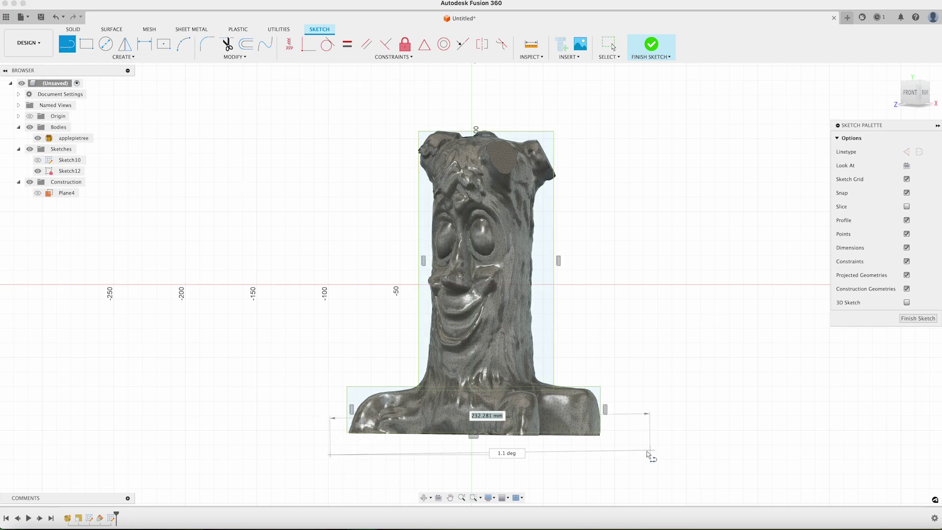
pyautogui.click(635, 455)
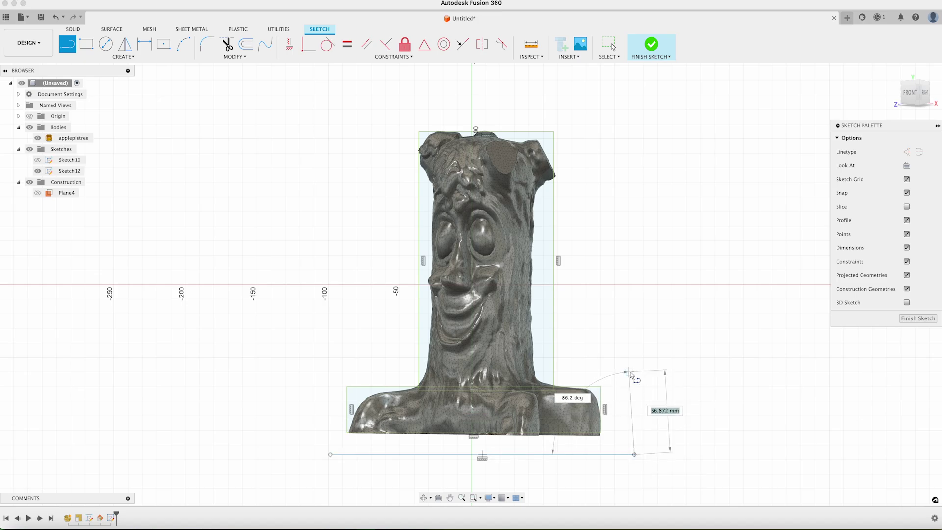
pyautogui.click(635, 373)
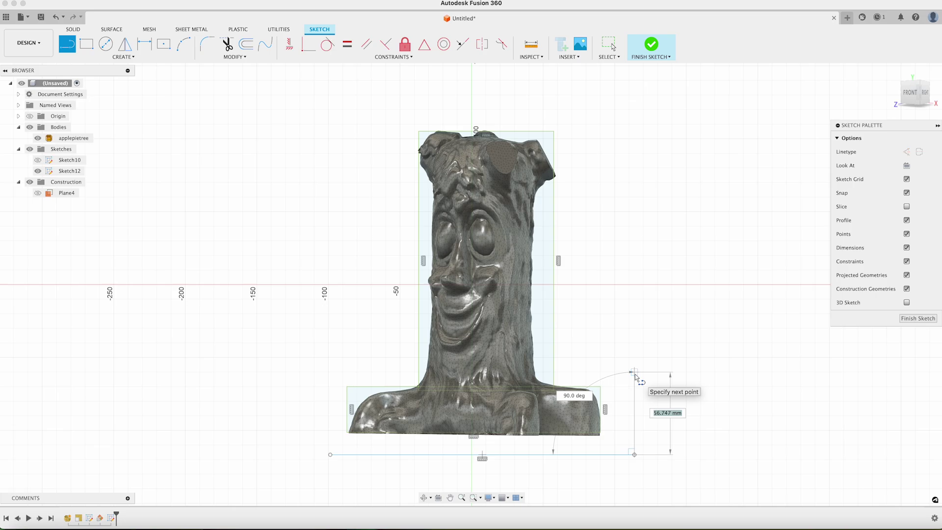
pyautogui.rightClick(590, 144)
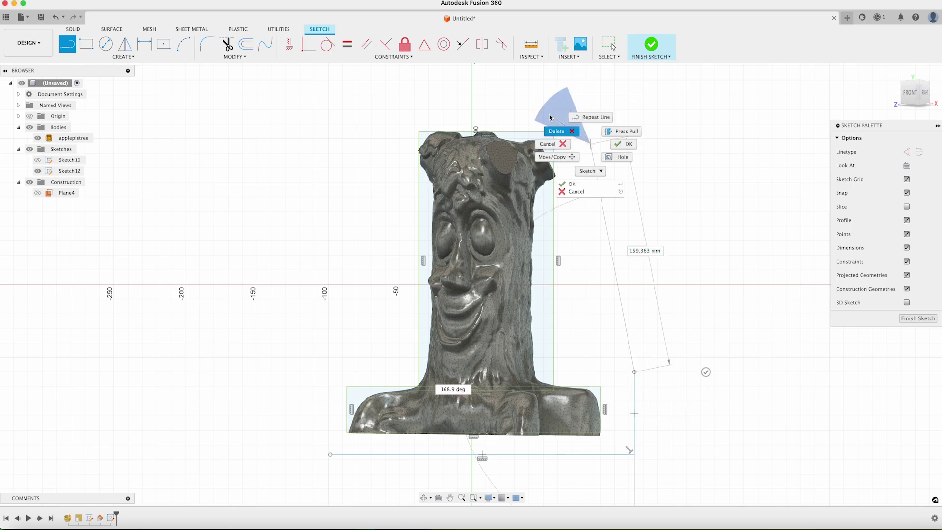
pyautogui.press('Escape')
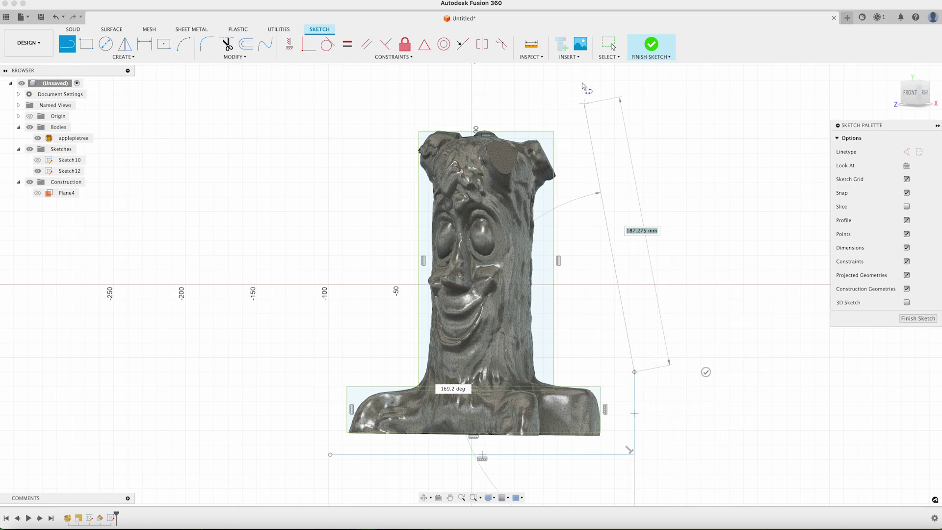
pyautogui.click(575, 90)
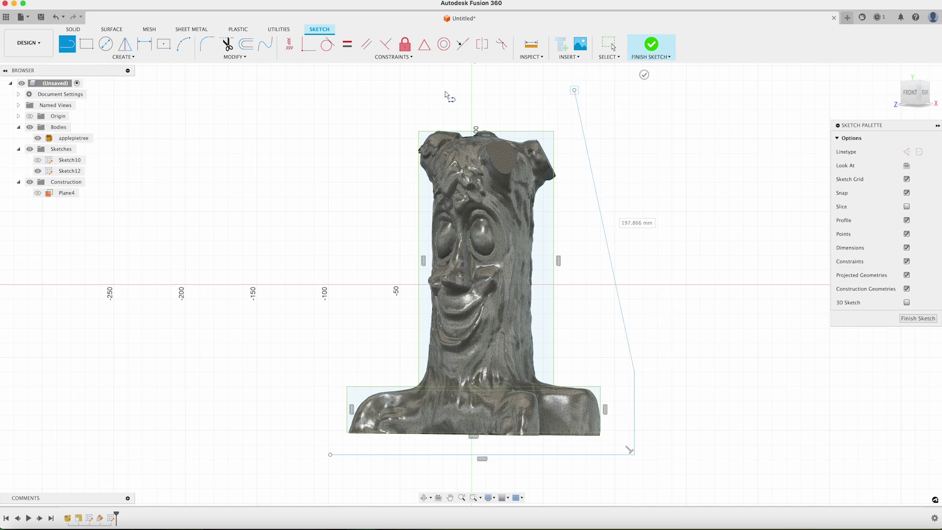
pyautogui.click(406, 93)
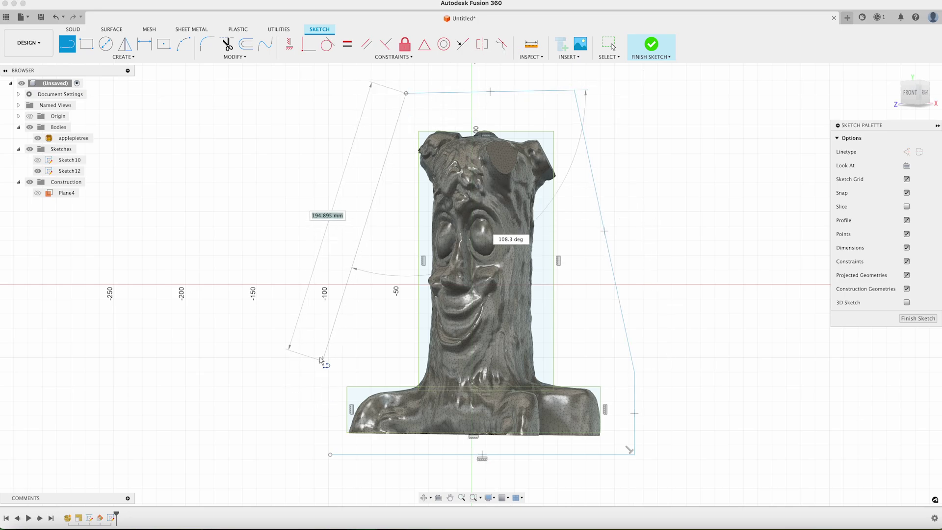
pyautogui.click(329, 453)
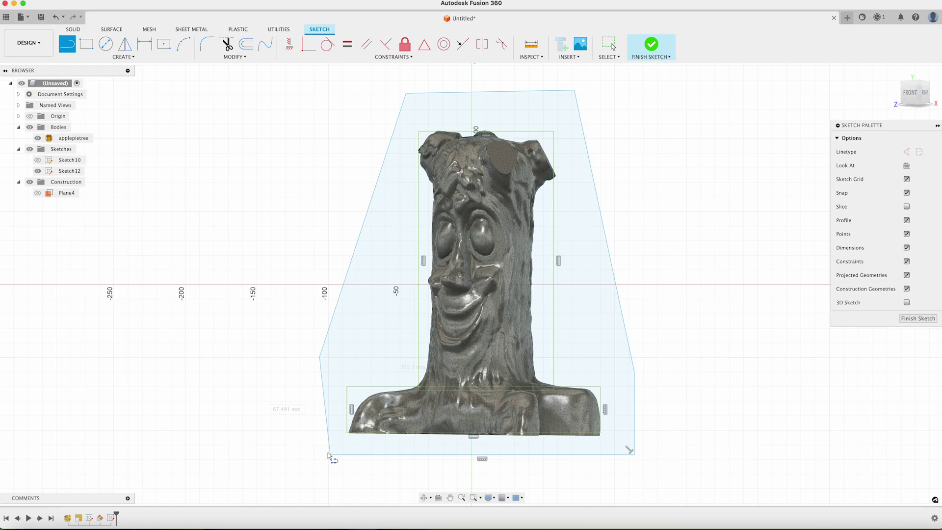
# Constrain the outline's short lower-left side vertical and dimension its base 15 mm below the root rectangle.
pyautogui.click(289, 44)
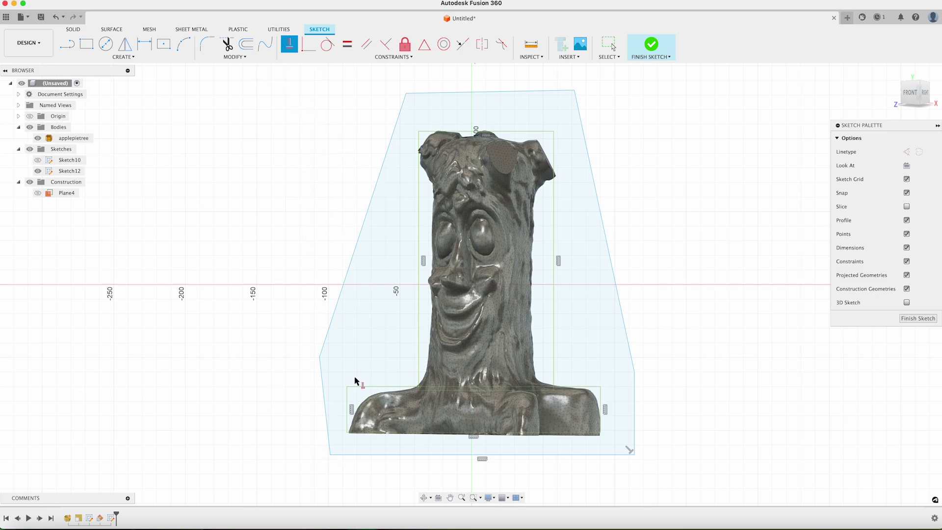
pyautogui.click(326, 416)
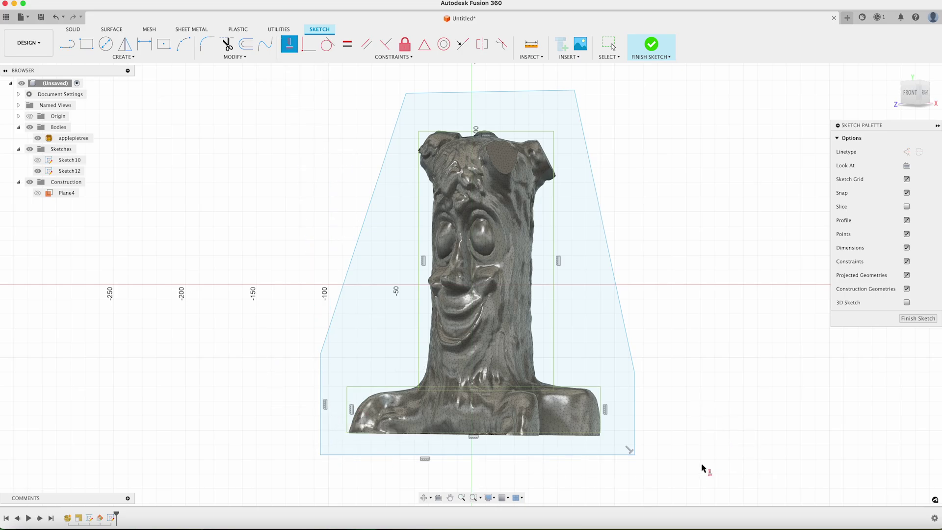
pyautogui.press('d')
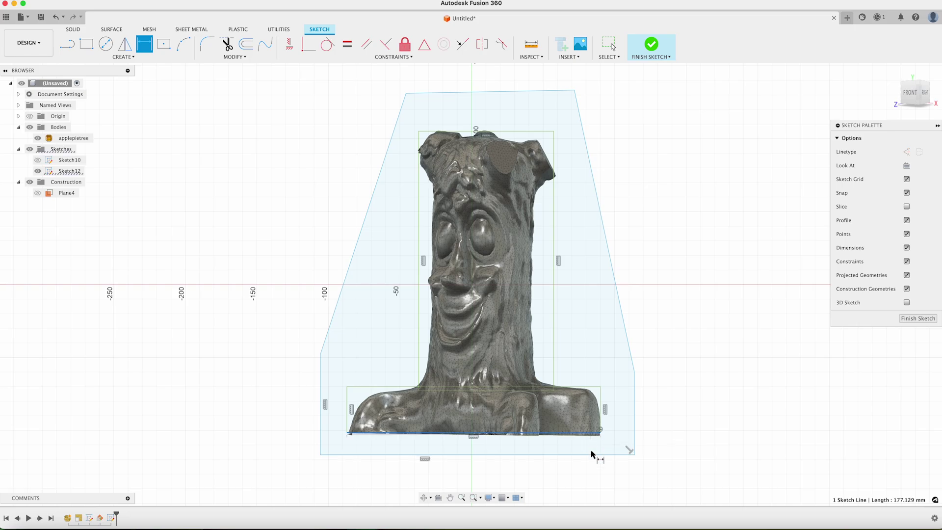
pyautogui.click(596, 434)
pyautogui.click(591, 455)
pyautogui.click(694, 445)
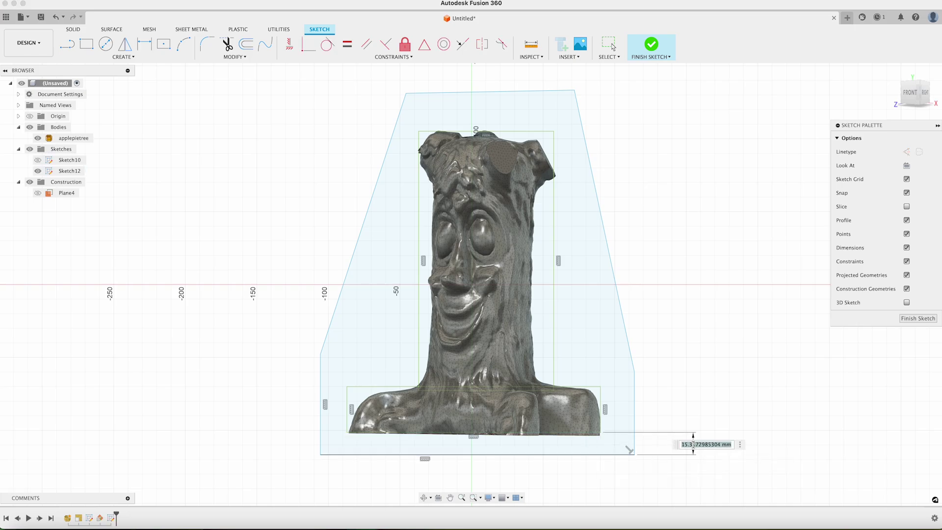
pyautogui.write('15')
pyautogui.press('Return')
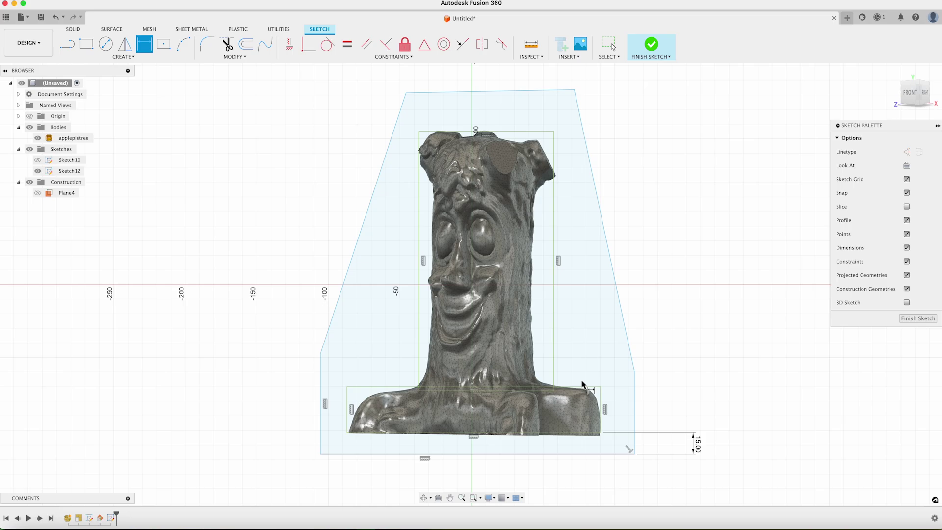
# Dimension the outline's right vertical side 15 mm from the root rectangle, linking the value to the base offset dimension.
pyautogui.click(601, 405)
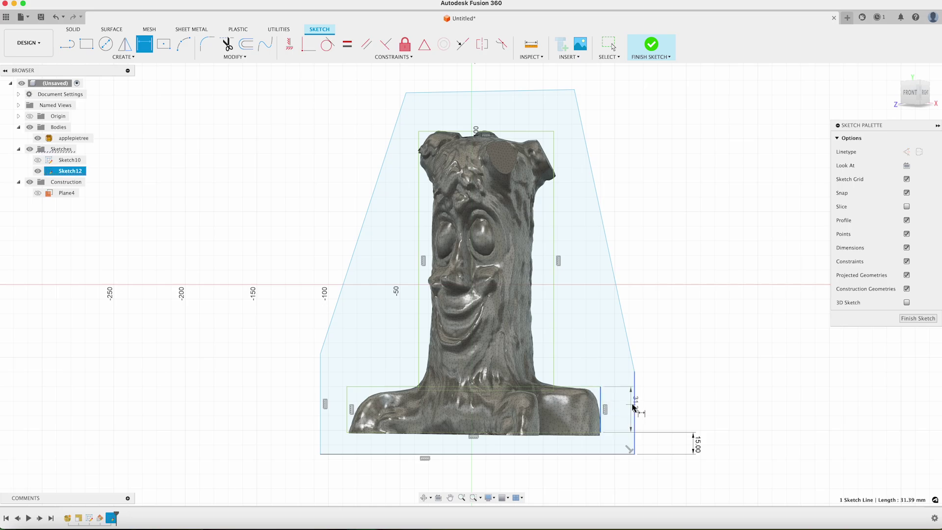
pyautogui.click(634, 410)
pyautogui.click(625, 407)
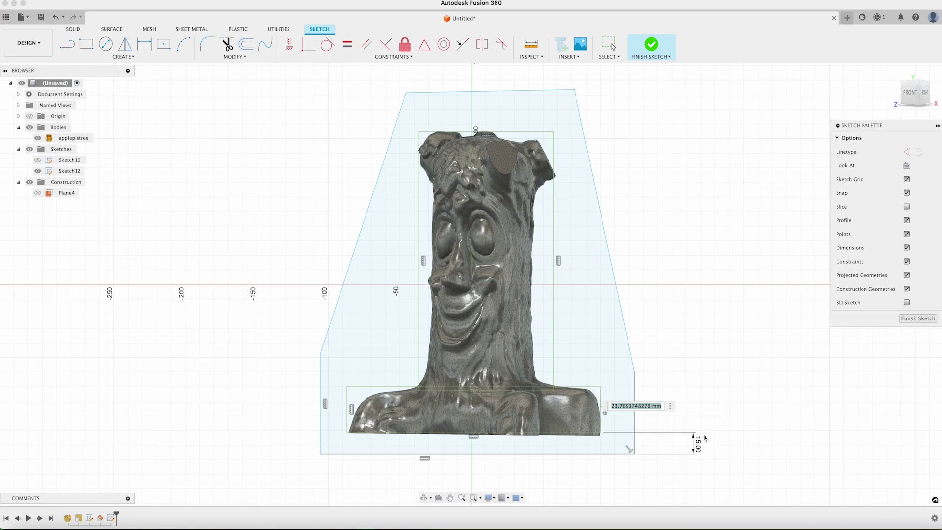
pyautogui.write('15')
pyautogui.press('Return')
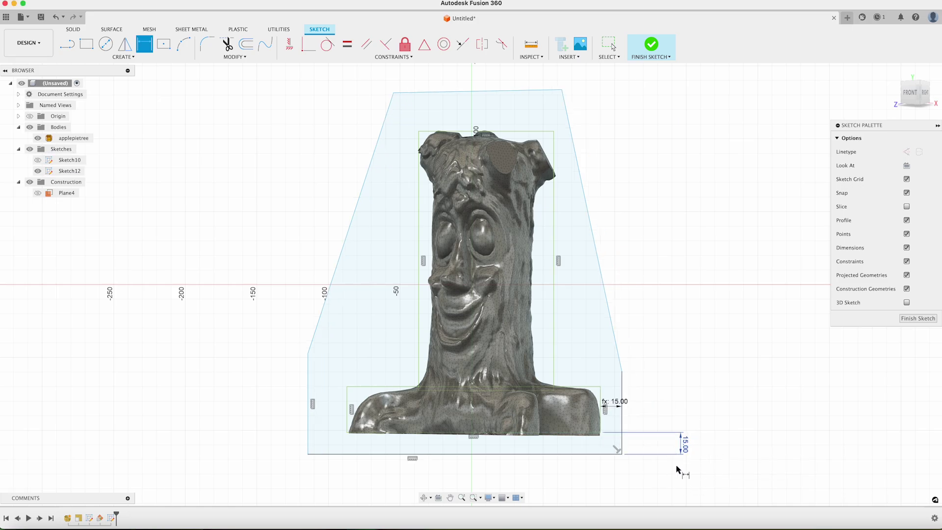
# Dimension the outline's left vertical side from the root rectangle, linking the value to the right side's 15 mm offset.
pyautogui.click(346, 417)
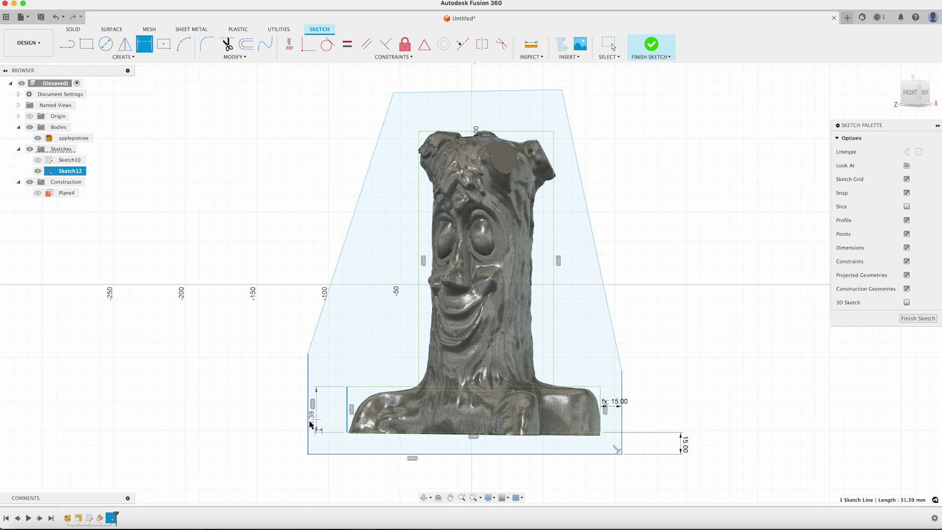
pyautogui.click(309, 424)
pyautogui.click(330, 415)
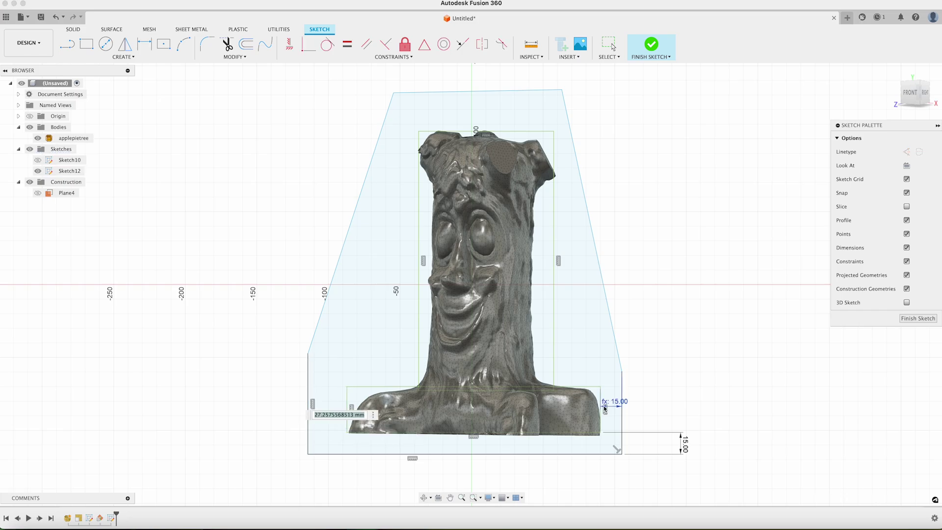
pyautogui.click(614, 403)
pyautogui.press('Return')
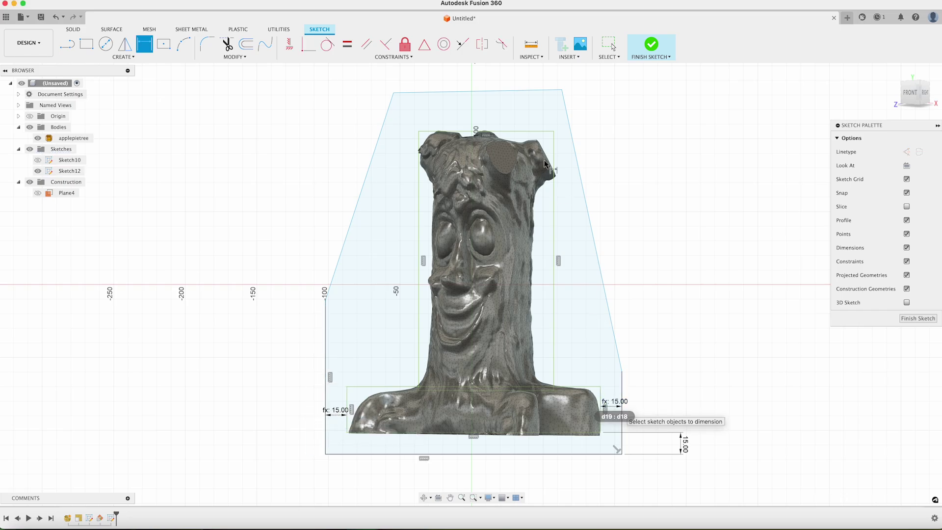
# Constrain the outline's top edge horizontal and dimension it 15 mm above the trunk rectangle.
pyautogui.click(289, 44)
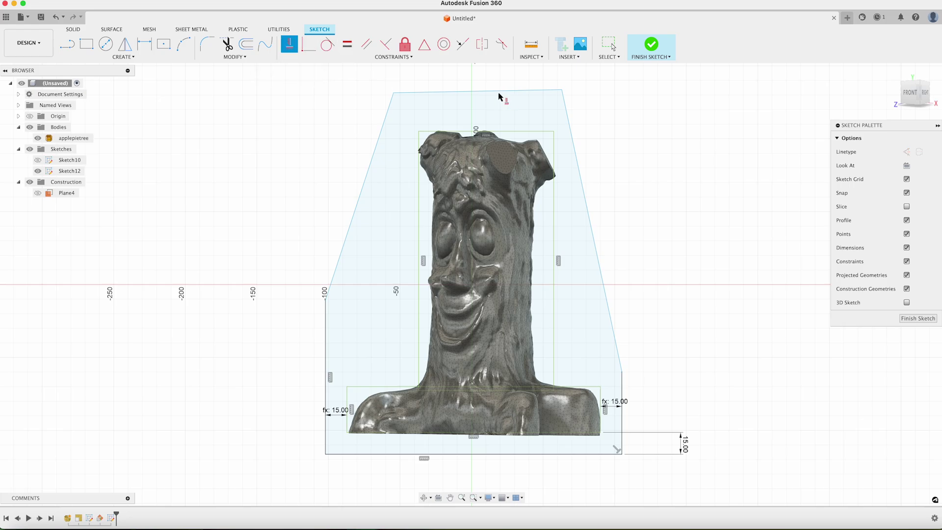
pyautogui.click(498, 91)
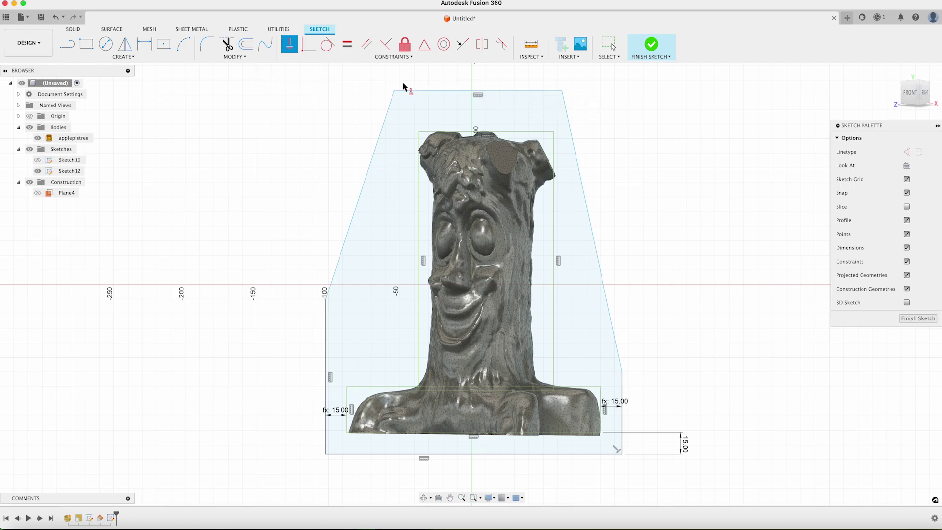
pyautogui.press('d')
pyautogui.click(510, 92)
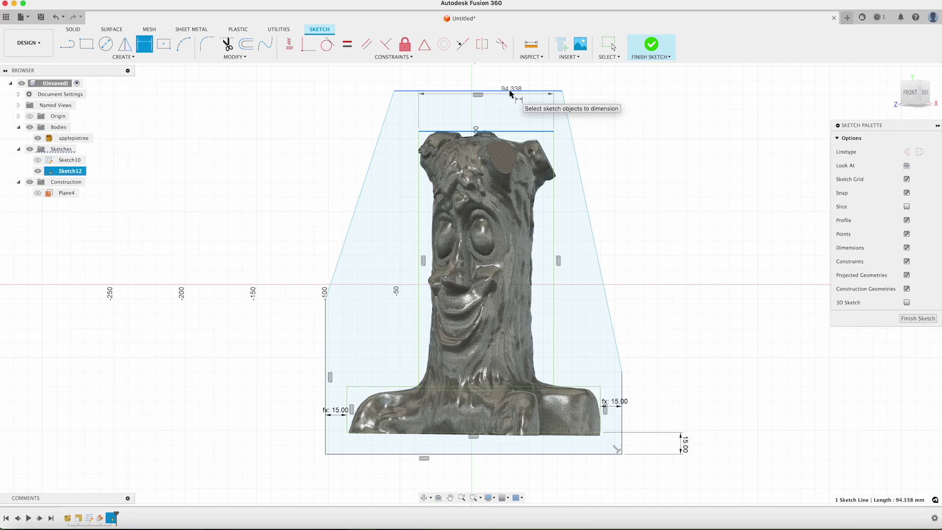
pyautogui.click(562, 92)
pyautogui.click(586, 104)
pyautogui.write('15')
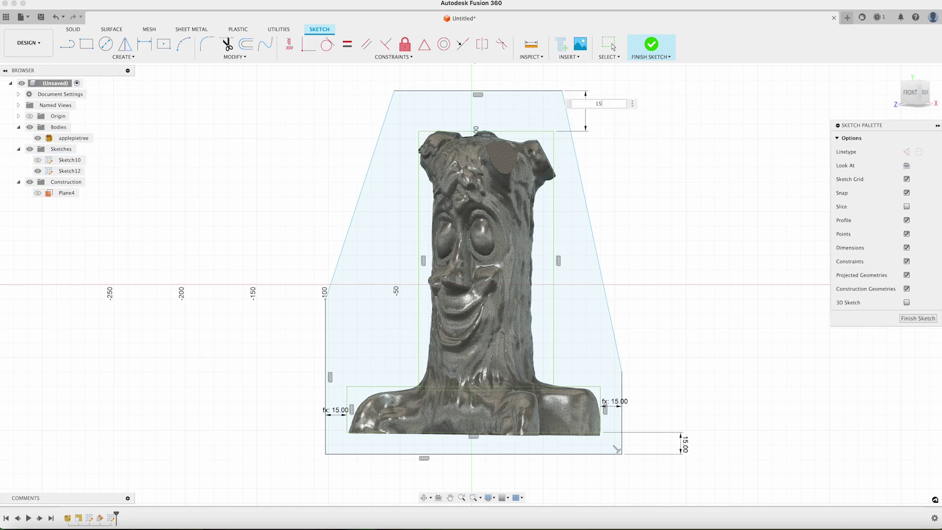
pyautogui.press('Return')
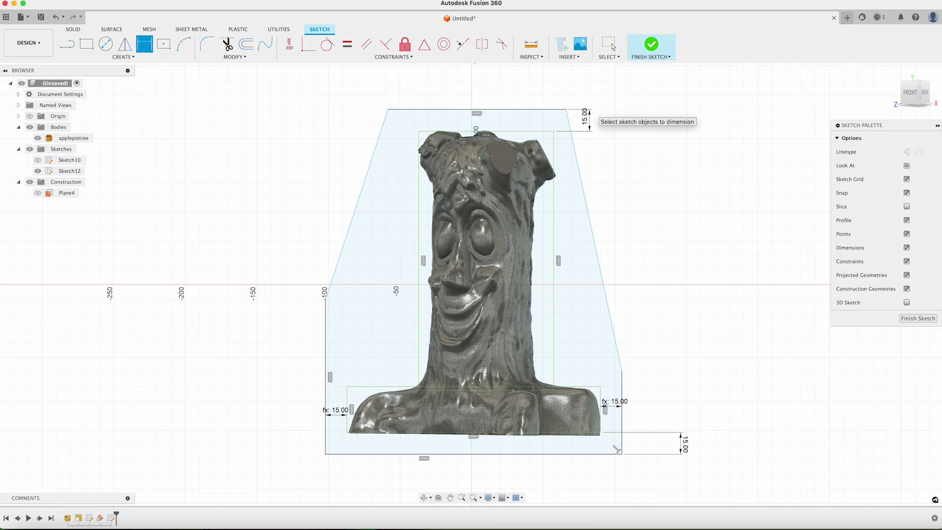
# Link the top offset dimension to the right side's offset by setting its value to d19.
pyautogui.doubleClick(585, 122)
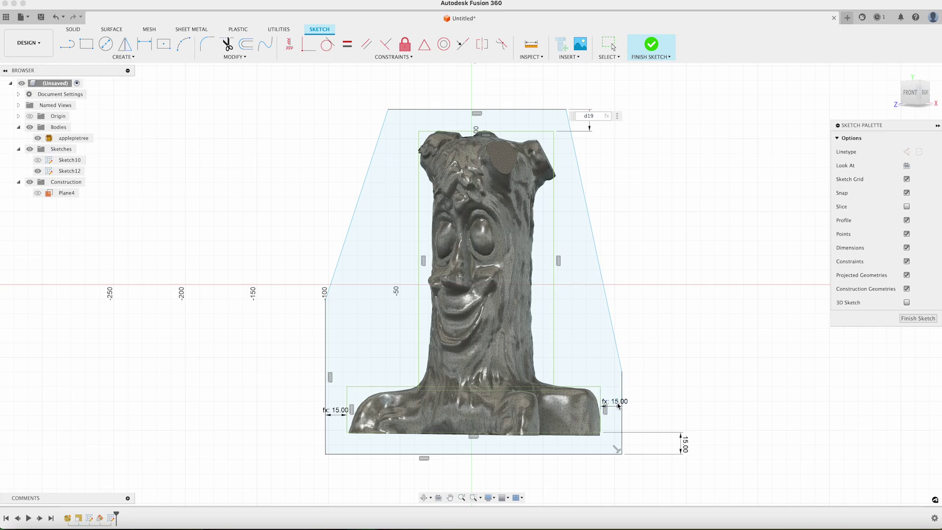
pyautogui.write('d19')
pyautogui.press('Return')
pyautogui.press('Escape')
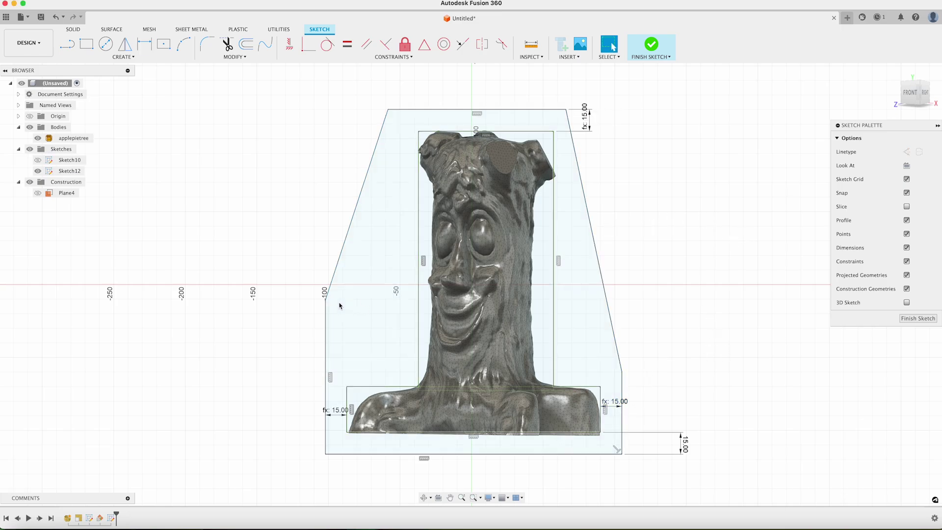
# Move the outline's left shoulder point down to Y -50 mm and its top-left corner inward to about X -39 mm.
pyautogui.moveTo(327, 307); pyautogui.dragTo(327, 363)
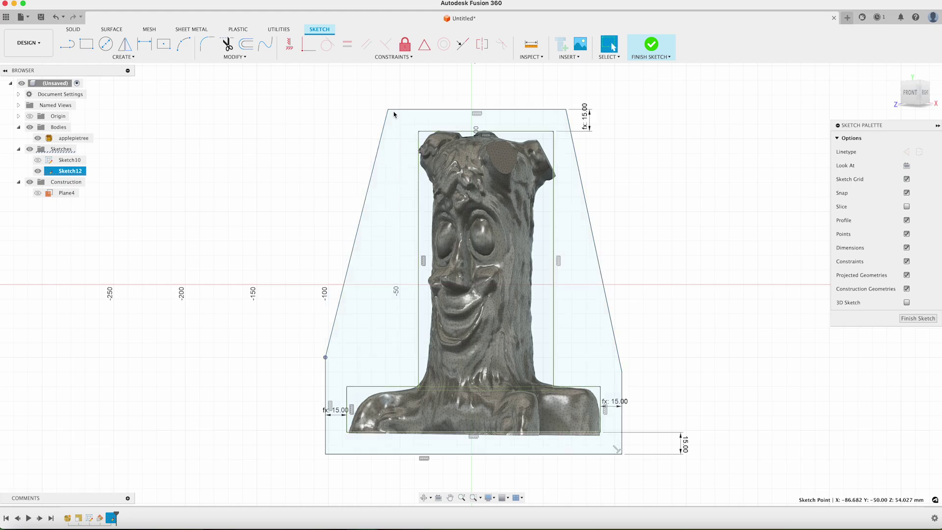
pyautogui.moveTo(388, 109); pyautogui.dragTo(405, 109)
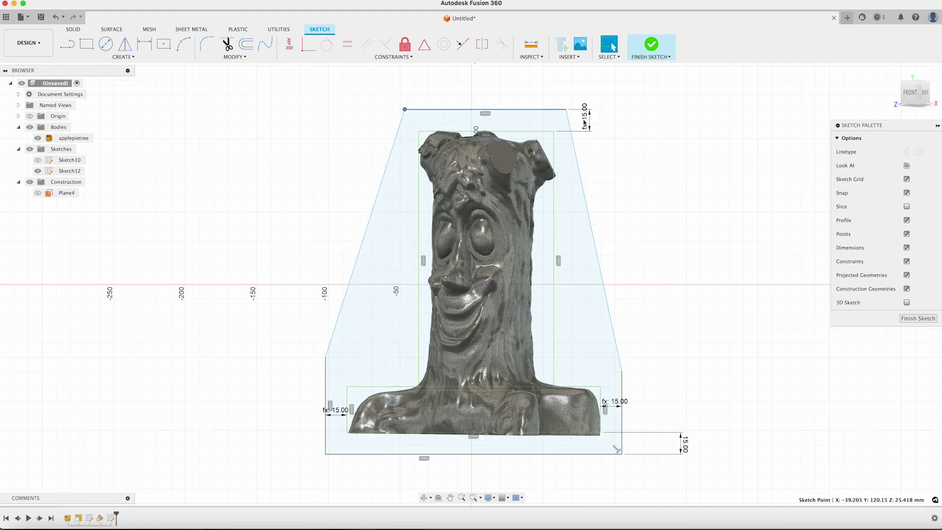
# Offset the closed six-sided outline 4 mm outward and finish the sketch.
pyautogui.moveTo(567, 109); pyautogui.dragTo(564, 111)
pyautogui.doubleClick(563, 109)
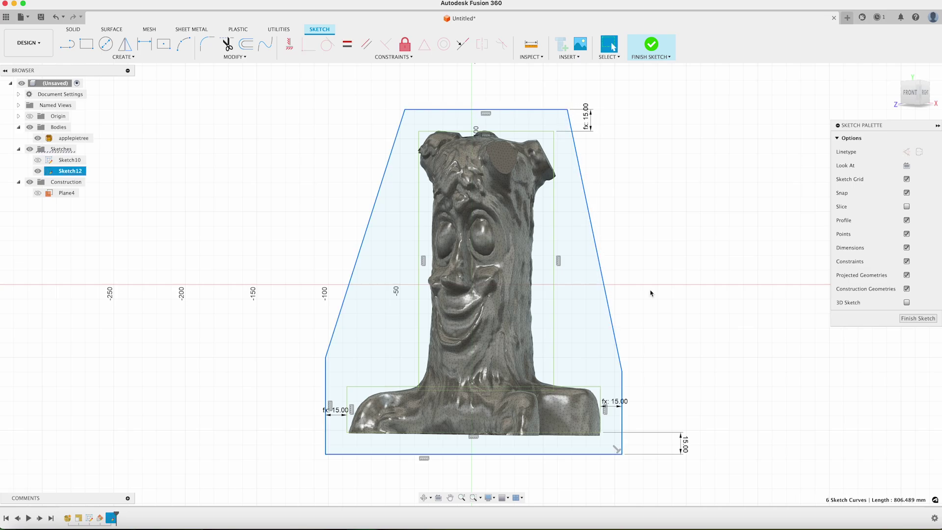
pyautogui.press('o')
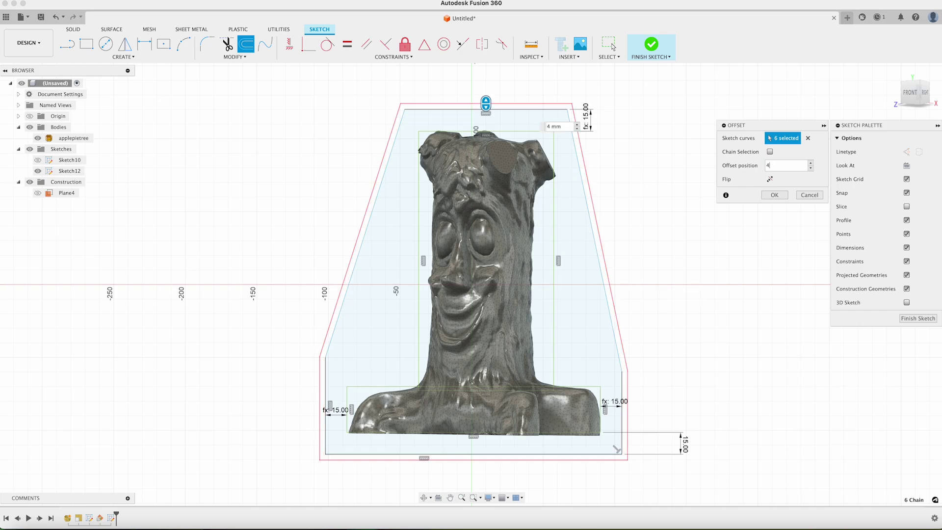
pyautogui.click(610, 46)
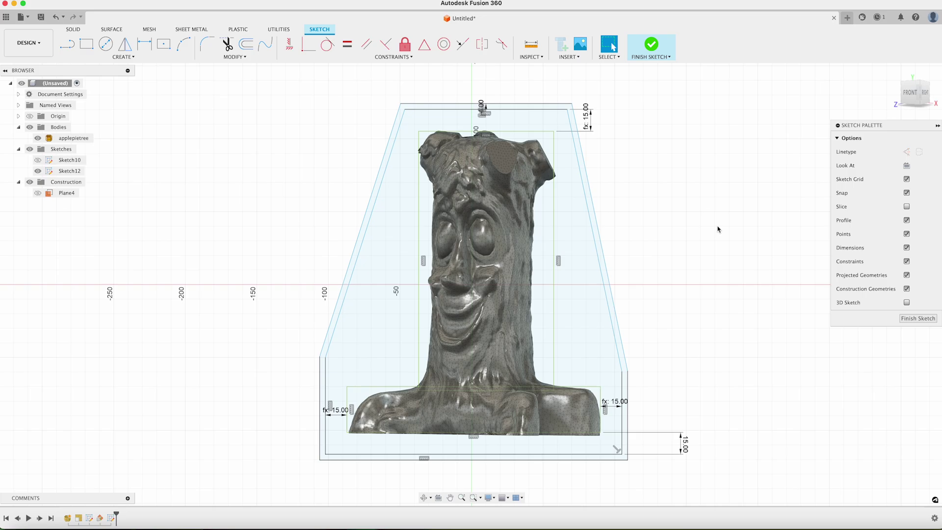
pyautogui.click(920, 319)
pyautogui.click(920, 319)
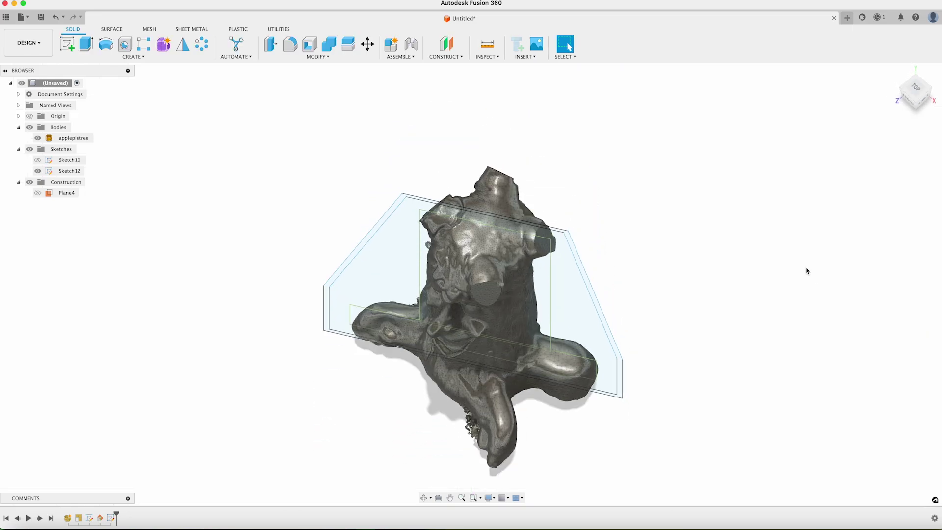
# Extrude the narrow border profile as a new body with the Two Sides direction, 95 mm on Side 2 behind the plane.
pyautogui.press('q')
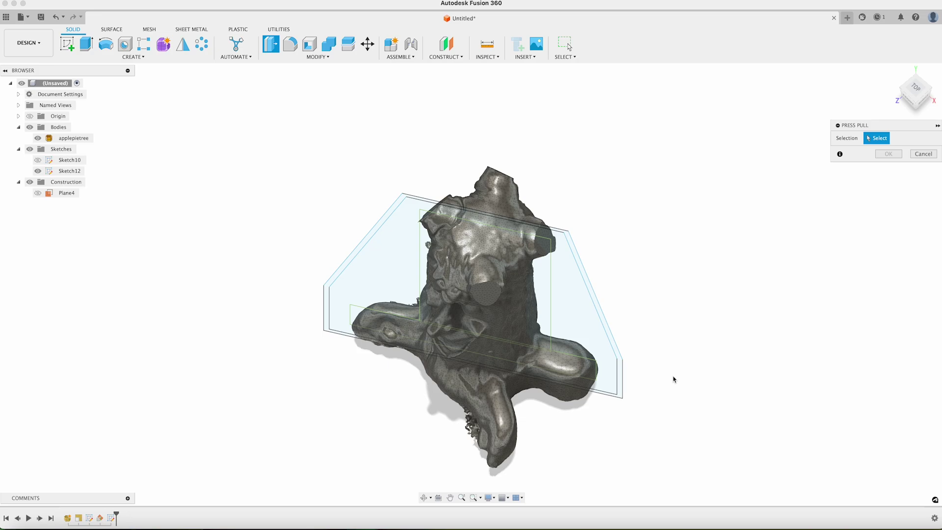
pyautogui.click(619, 374)
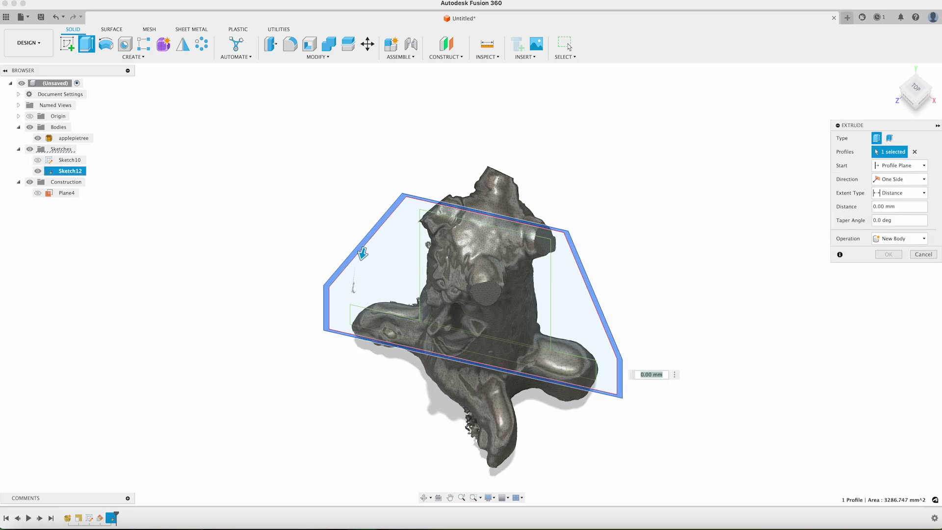
pyautogui.click(920, 93)
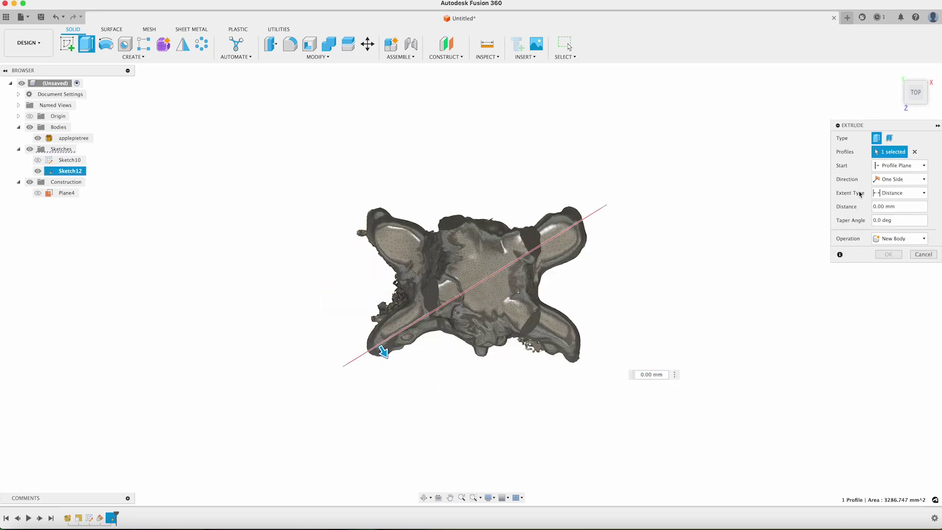
pyautogui.click(905, 180)
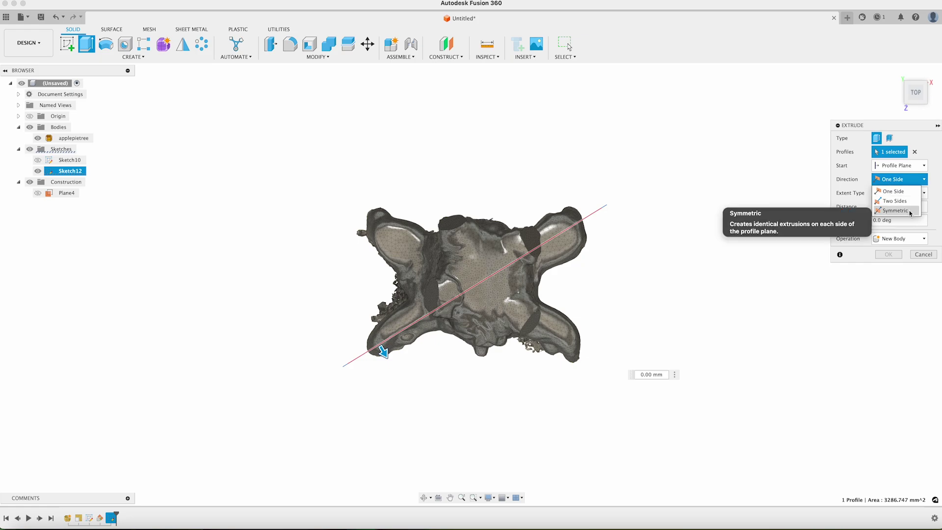
pyautogui.click(901, 201)
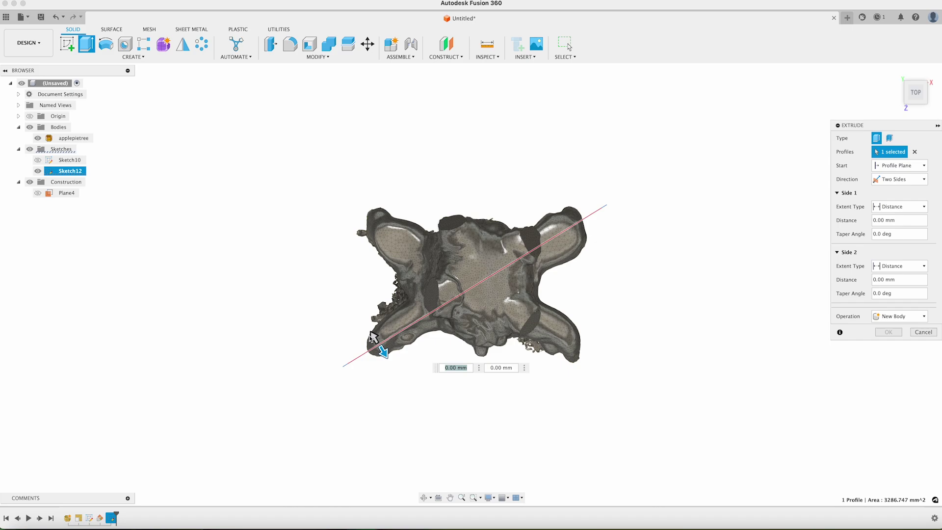
pyautogui.moveTo(381, 351); pyautogui.dragTo(311, 233)
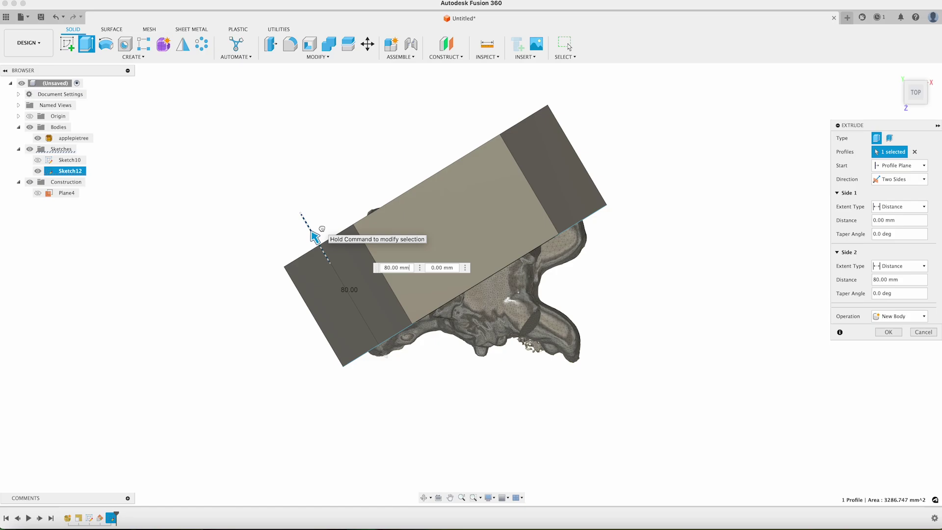
pyautogui.moveTo(312, 230); pyautogui.dragTo(309, 214)
pyautogui.write('95')
pyautogui.press('Return')
pyautogui.rightClick(122, 518)
pyautogui.click(148, 423)
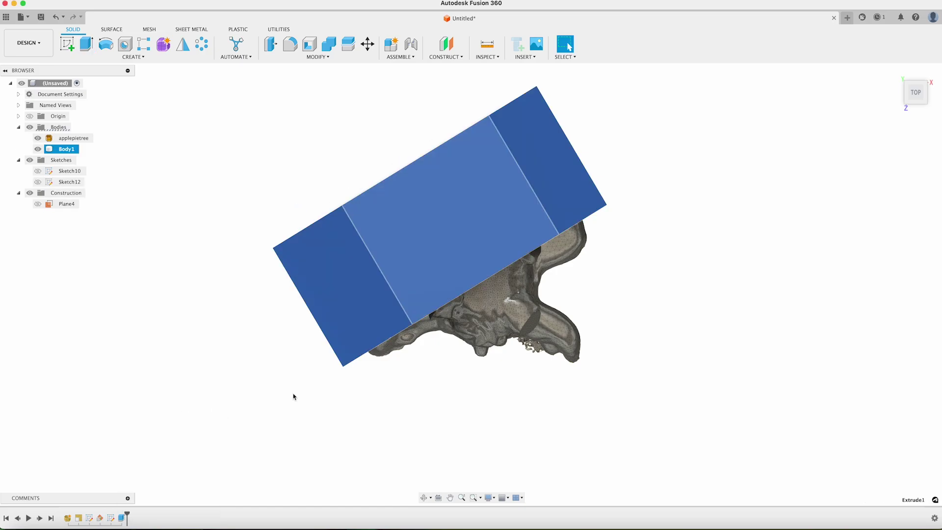
# Edit the border extrusion, setting the Side 1 distance to 110 mm in front of the plane.
pyautogui.moveTo(384, 354); pyautogui.dragTo(466, 440)
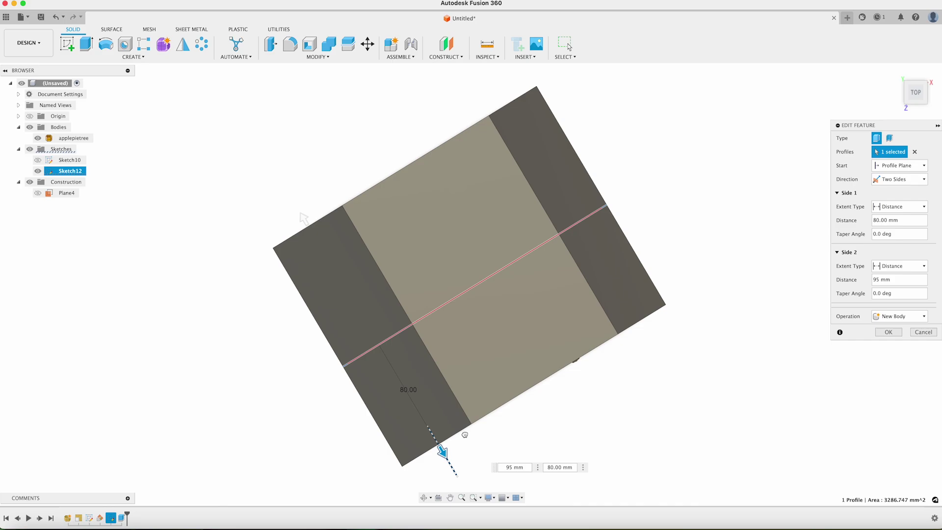
pyautogui.click(899, 220)
pyautogui.write('110')
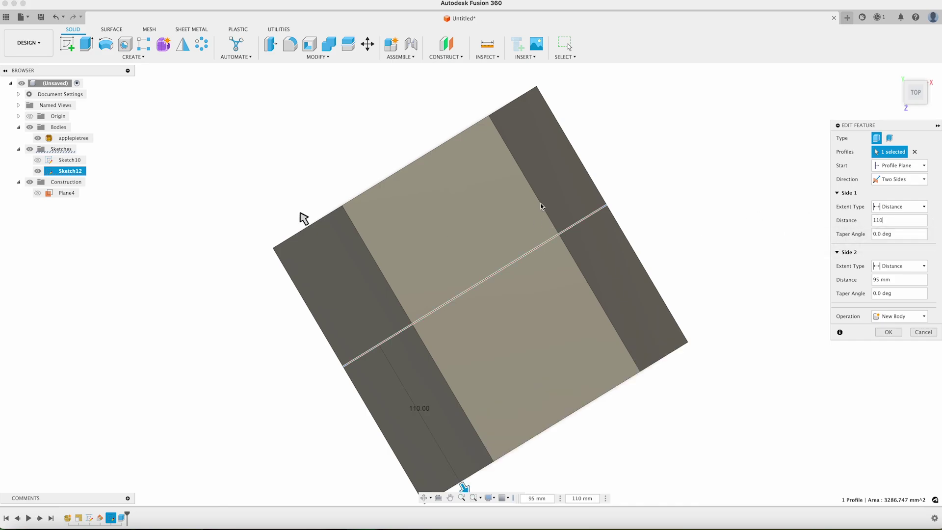
pyautogui.click(898, 98)
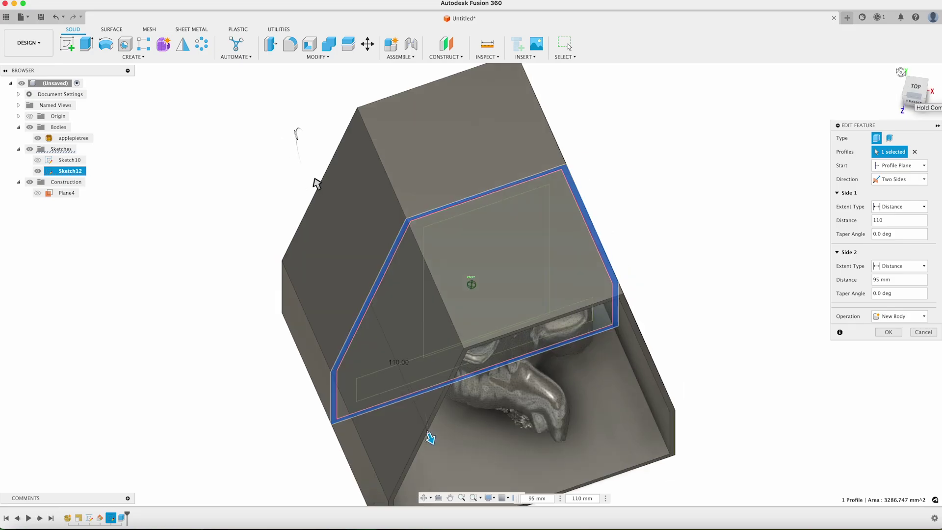
pyautogui.click(883, 335)
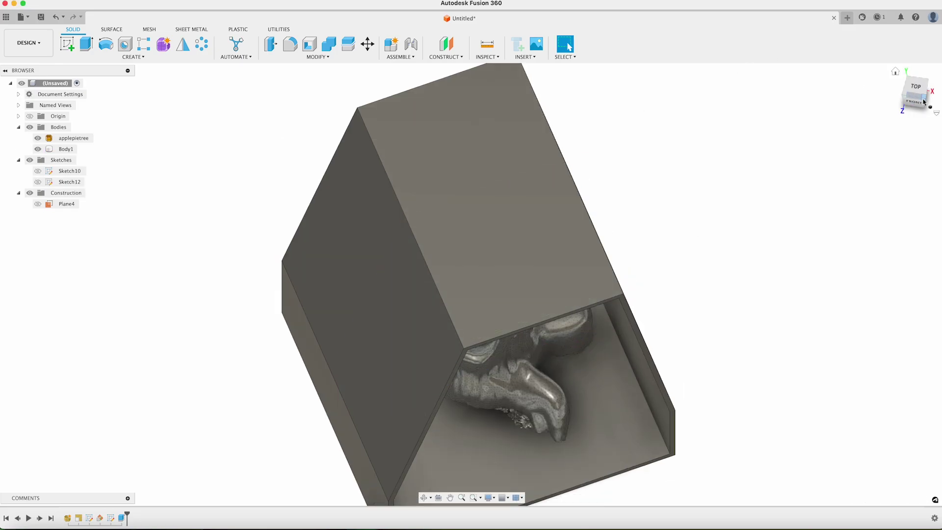
# Show the diagonal construction plane Plane4 and start a new sketch on it.
pyautogui.click(923, 102)
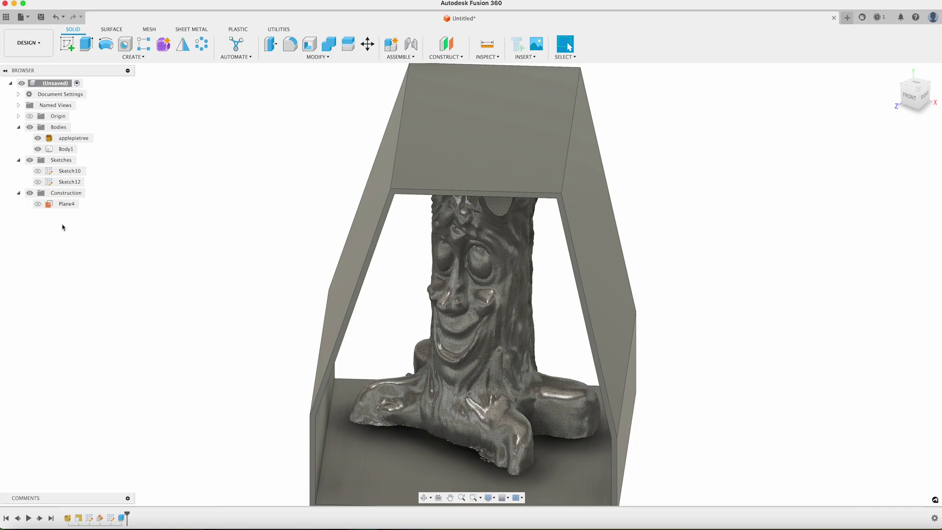
pyautogui.click(38, 204)
pyautogui.click(46, 203)
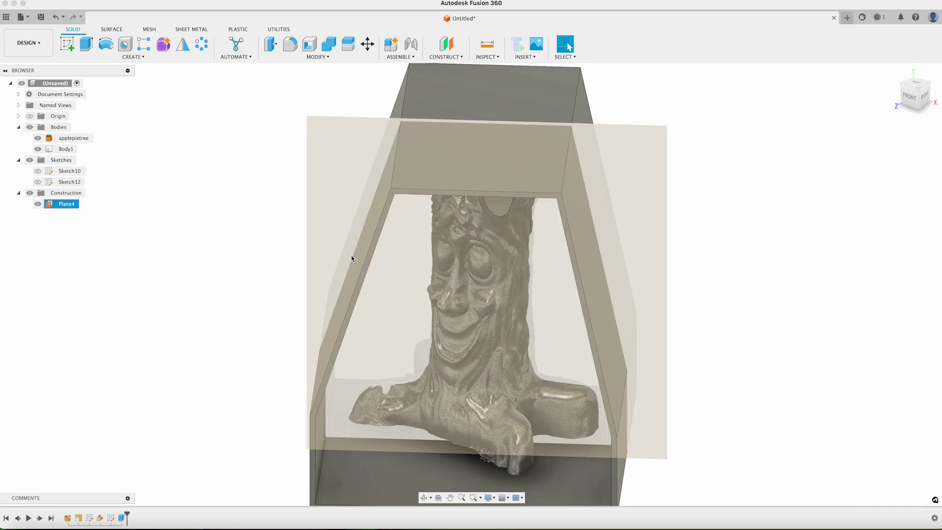
pyautogui.click(67, 44)
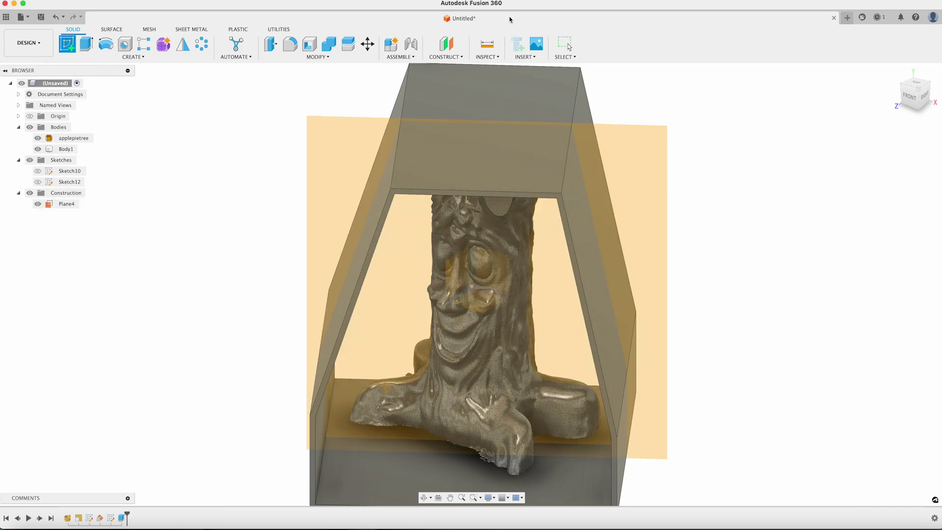
pyautogui.click(656, 167)
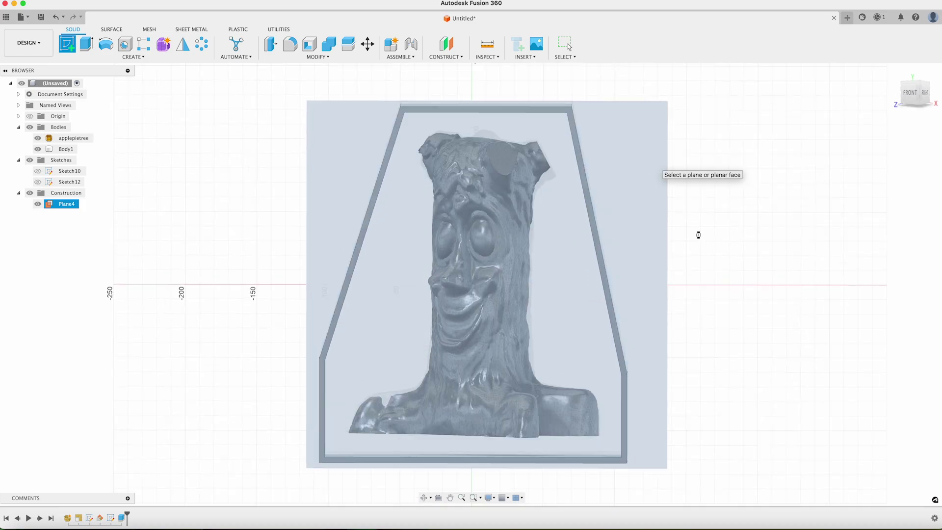
# Sketch a two-point rectangle about 340 mm tall that fully surrounds the extruded frame.
pyautogui.scroll(-4, 595, 353)
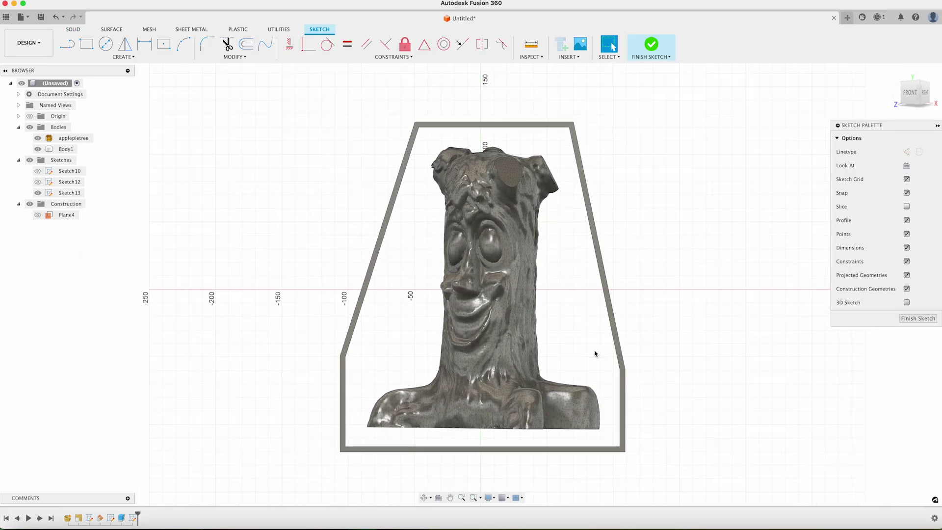
pyautogui.click(86, 45)
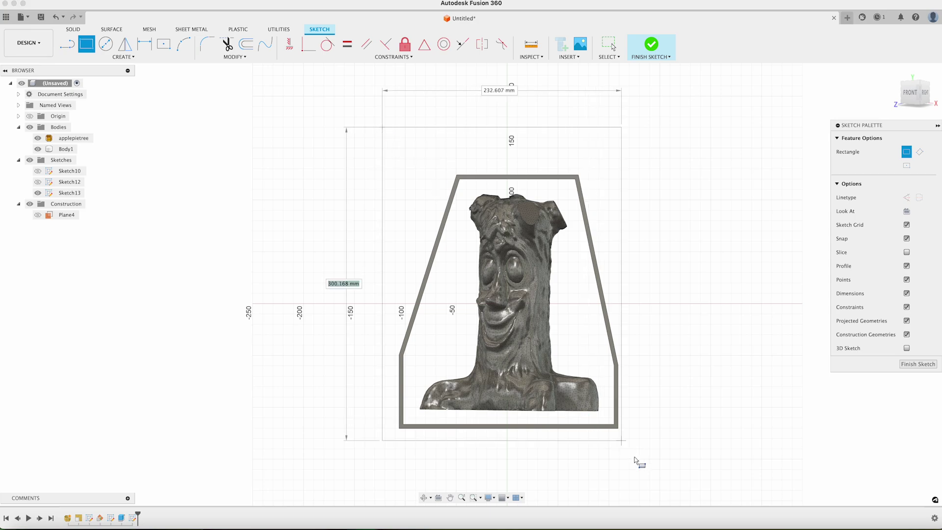
pyautogui.click(635, 479)
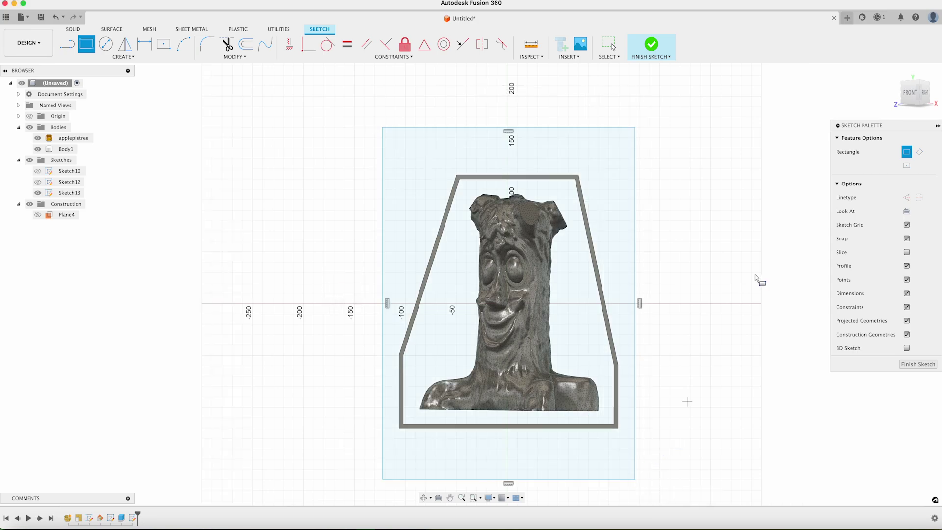
pyautogui.press('Escape')
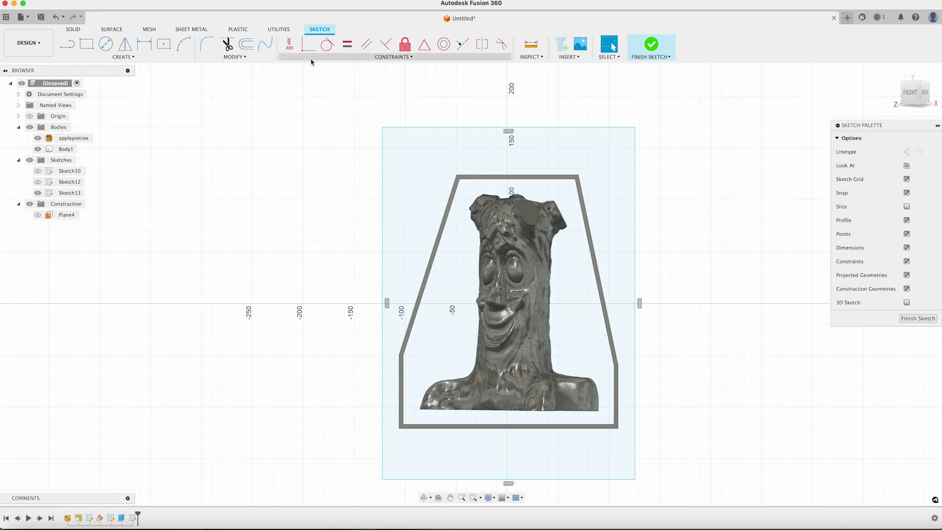
# Constrain the rectangle's two vertical sides collinear with the frame's outer vertical edges.
pyautogui.click(466, 45)
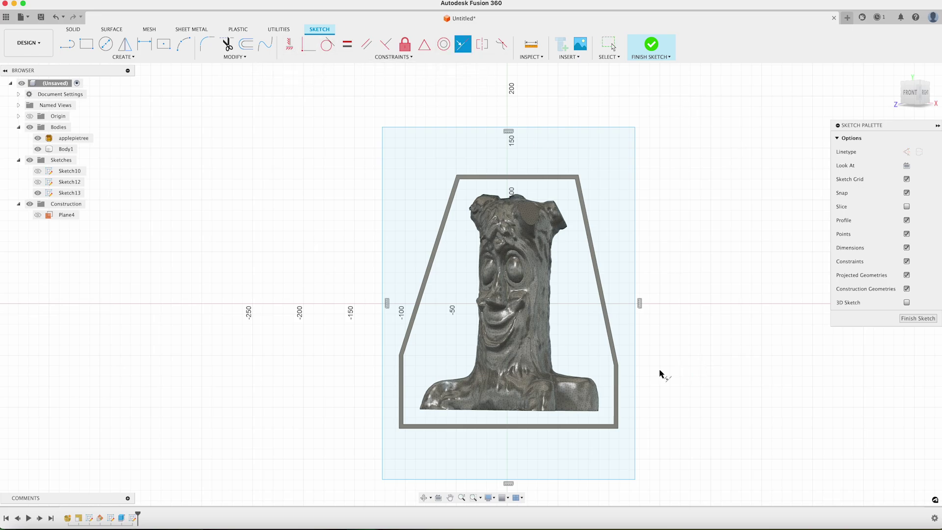
pyautogui.click(634, 383)
pyautogui.click(618, 386)
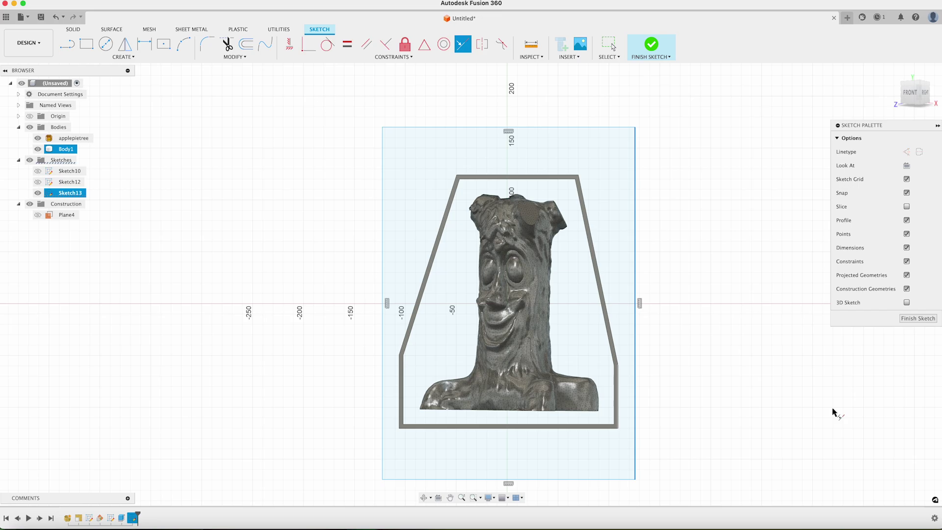
pyautogui.click(366, 396)
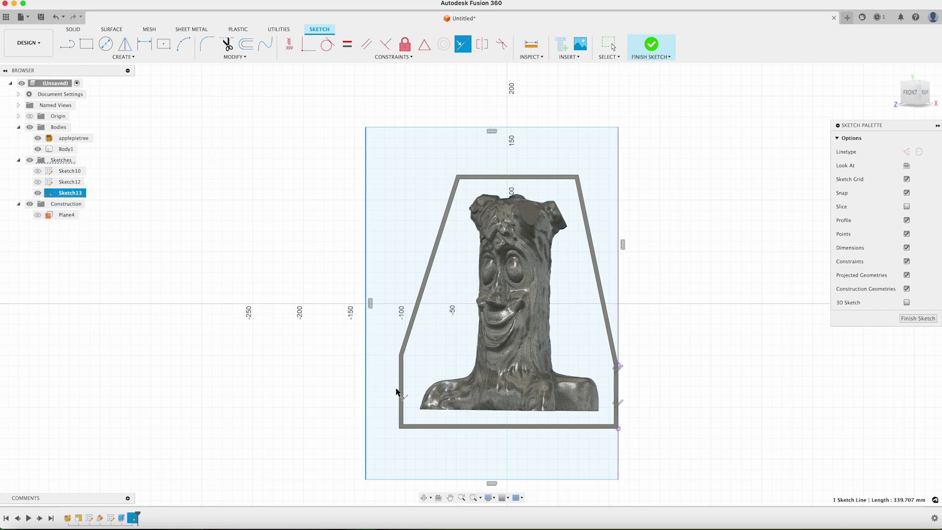
pyautogui.click(401, 392)
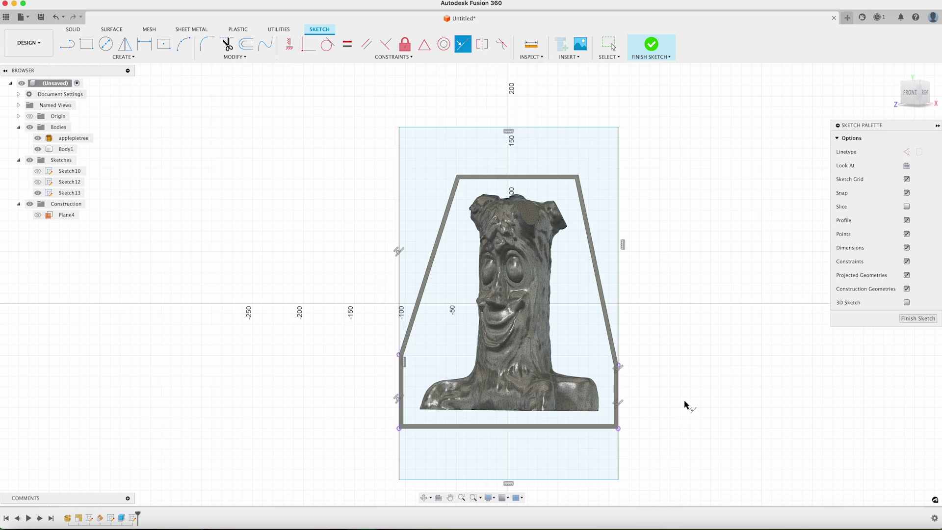
# Dimension the rectangle's bottom edge 50 mm below the frame's bottom outer edge.
pyautogui.press('d')
pyautogui.click(571, 428)
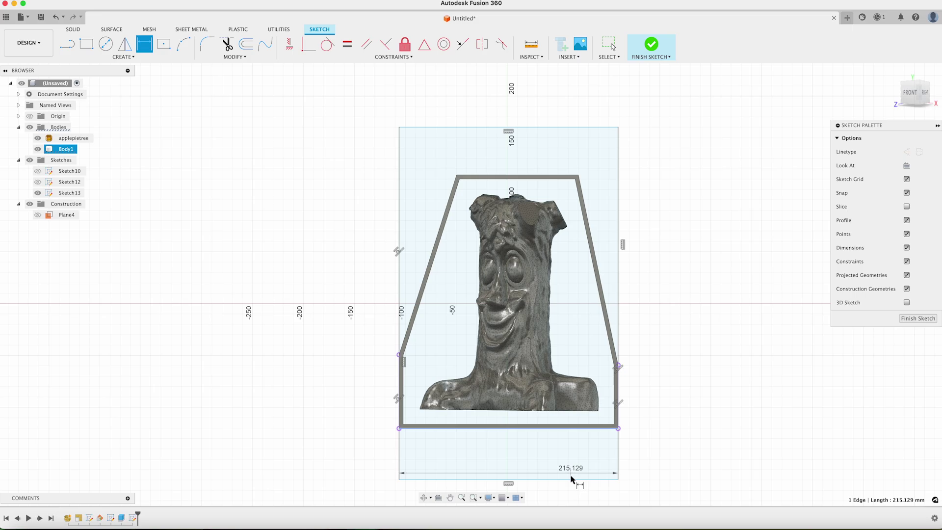
pyautogui.click(571, 478)
pyautogui.click(664, 467)
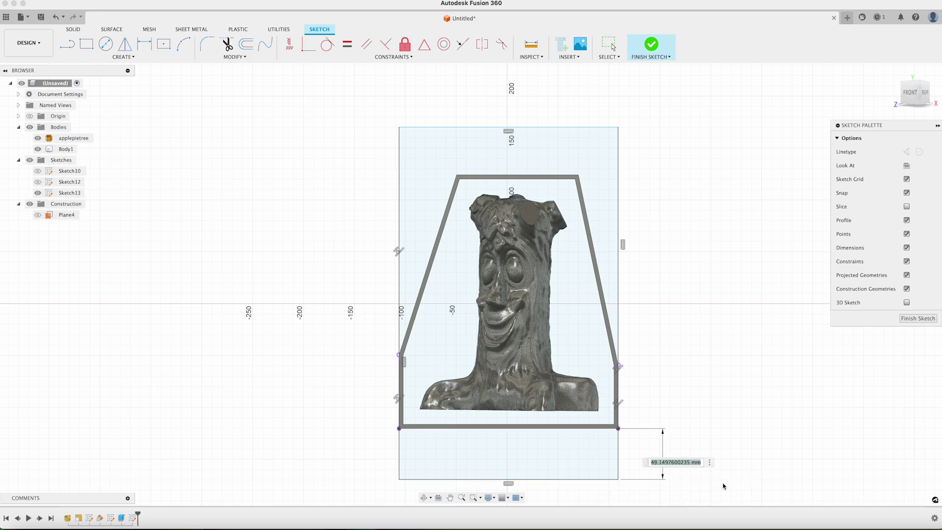
pyautogui.write('50')
pyautogui.press('Return')
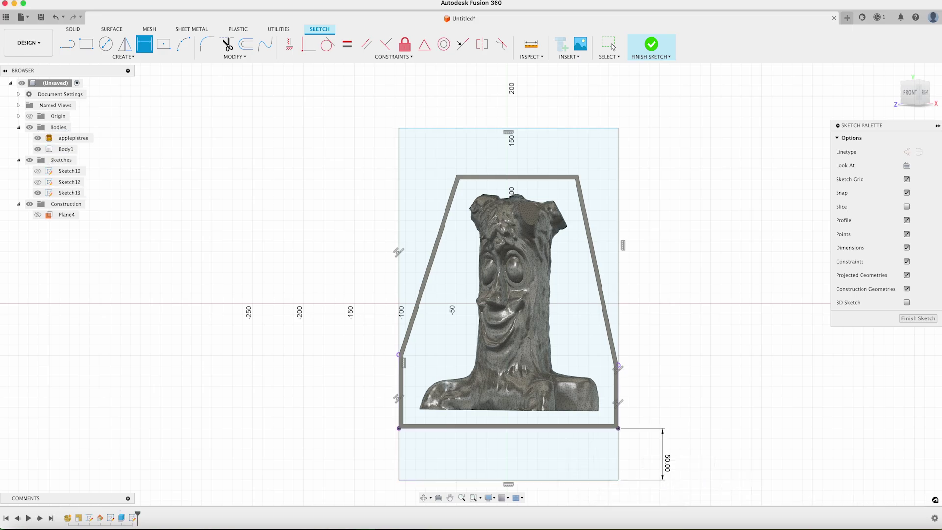
# Dimension the rectangle's top edge above the frame's top edge, linking the value to the lower 50 mm dimension, d17.
pyautogui.press('l')
pyautogui.click(555, 176)
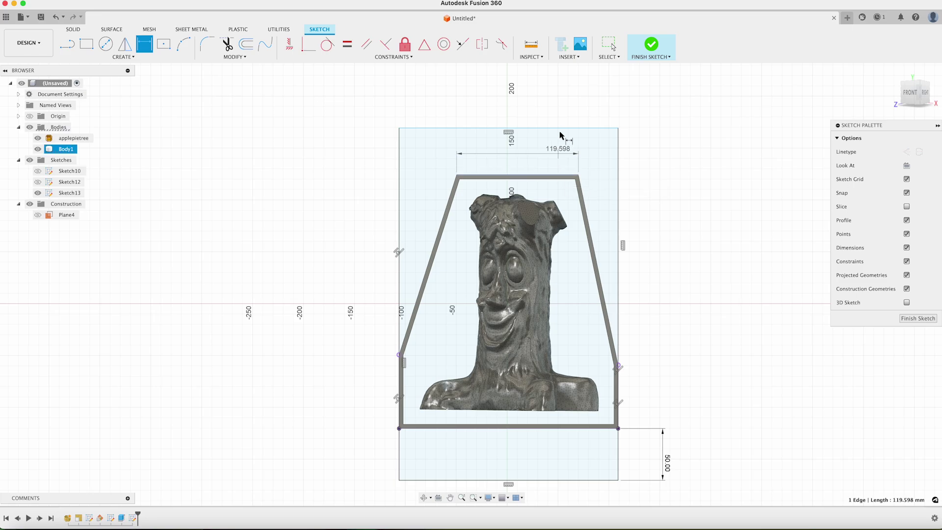
pyautogui.click(557, 128)
pyautogui.click(667, 152)
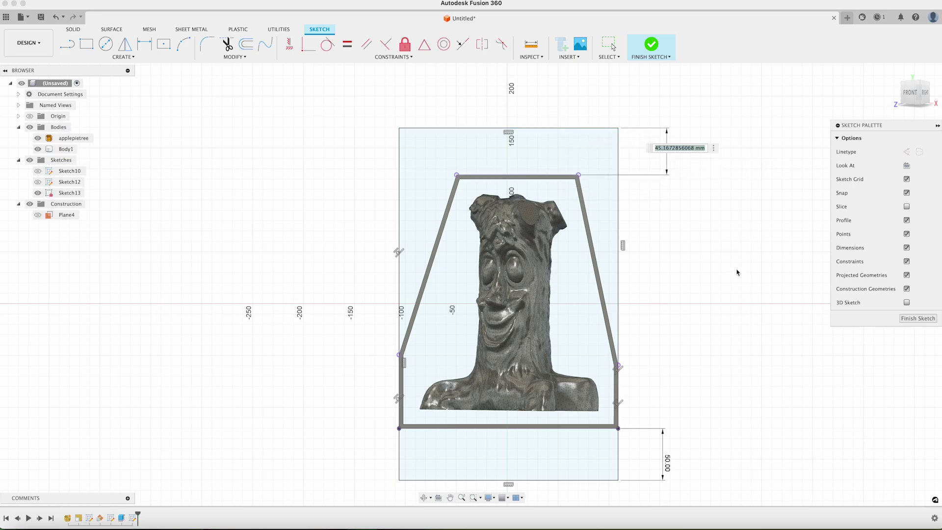
pyautogui.write('50')
pyautogui.press('Return')
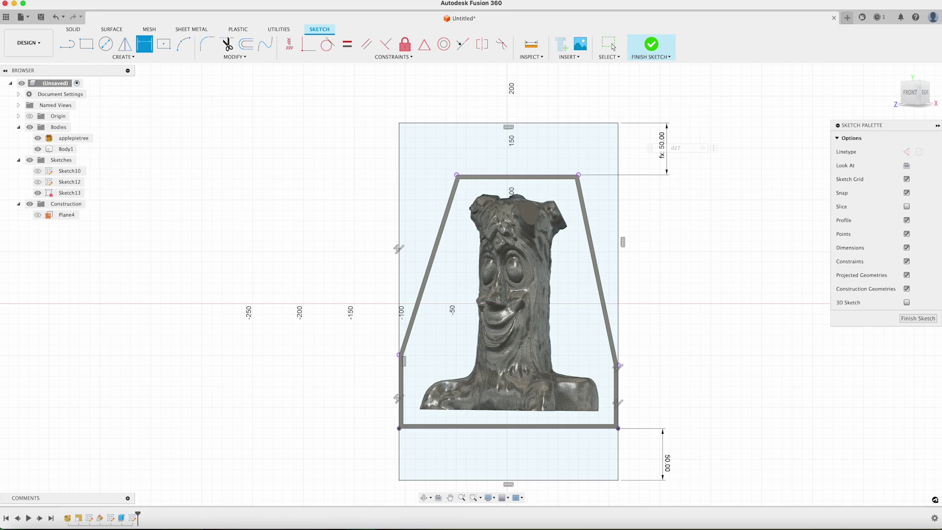
# Extrude the two profiles between the outer rectangle and the frame symmetrically with a 7 mm whole length, joining them to the frame.
pyautogui.press('q')
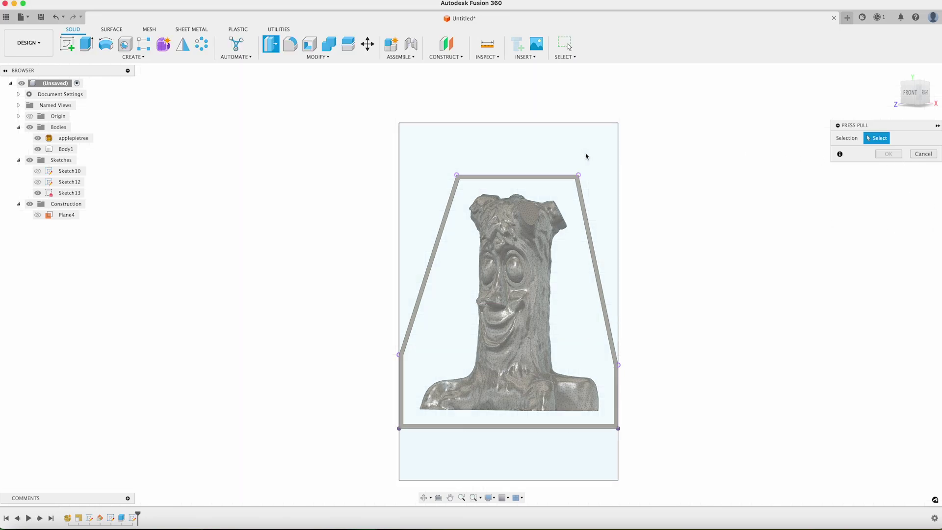
pyautogui.click(586, 156)
pyautogui.click(921, 81)
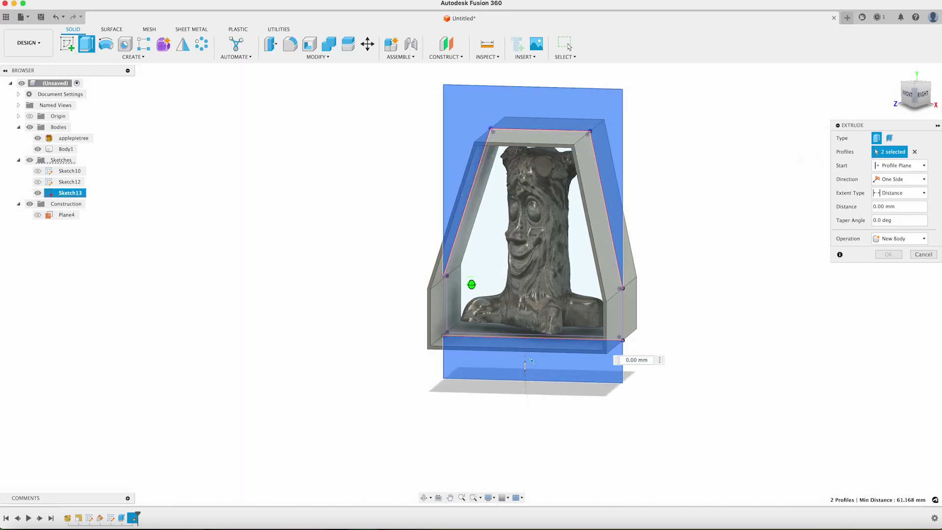
pyautogui.click(905, 193)
pyautogui.click(906, 194)
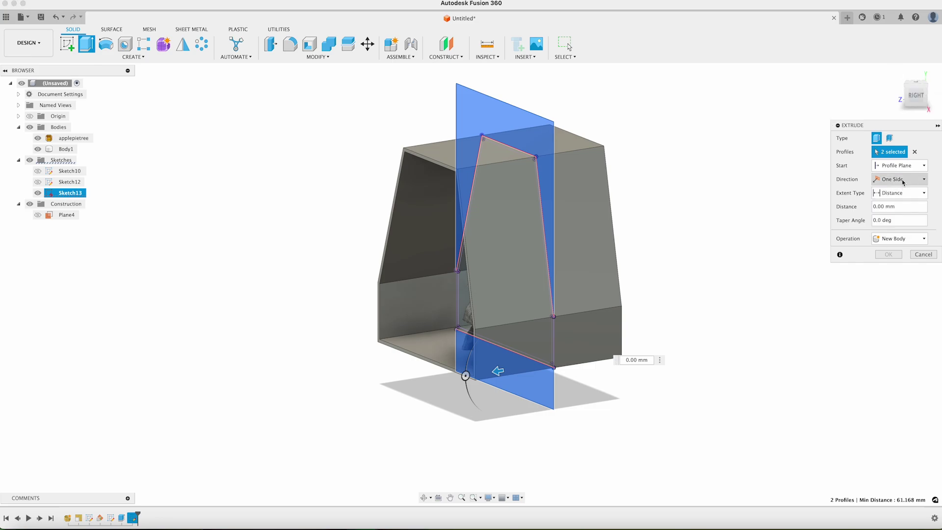
pyautogui.click(902, 179)
pyautogui.click(899, 211)
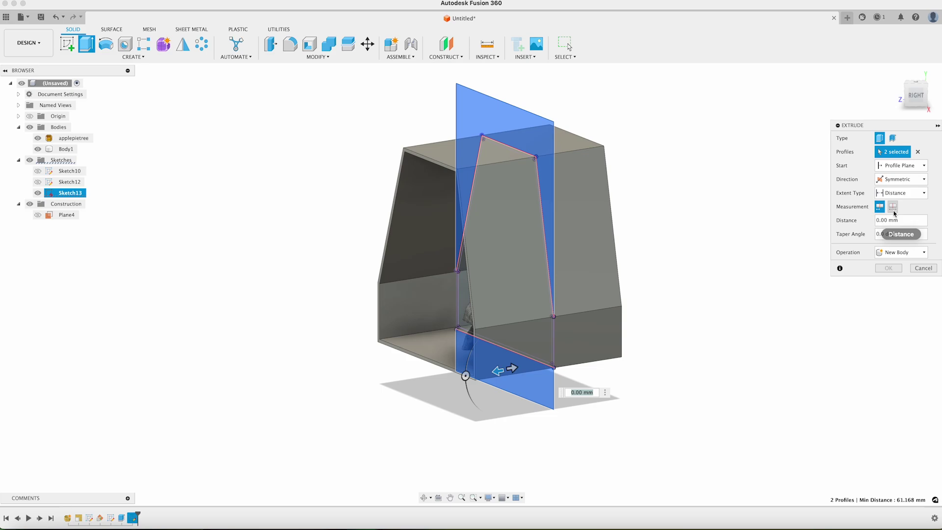
pyautogui.click(892, 206)
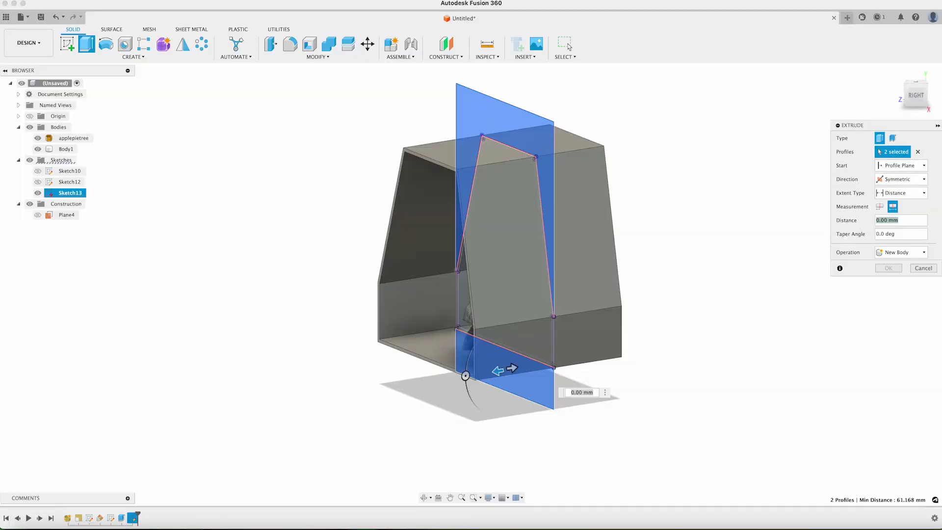
pyautogui.press('Return')
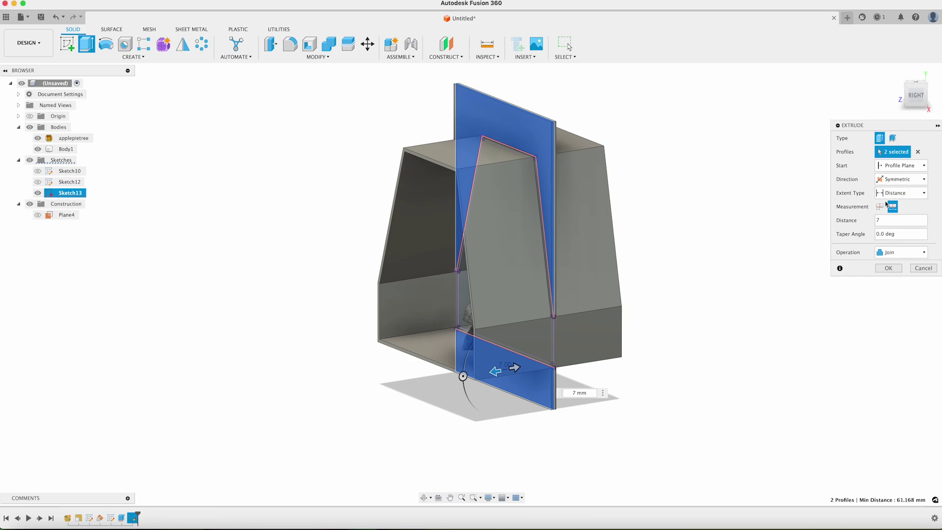
pyautogui.click(895, 269)
# Edit the flange extrusion and set its symmetric whole length to 70 mm.
pyautogui.rightClick(144, 518)
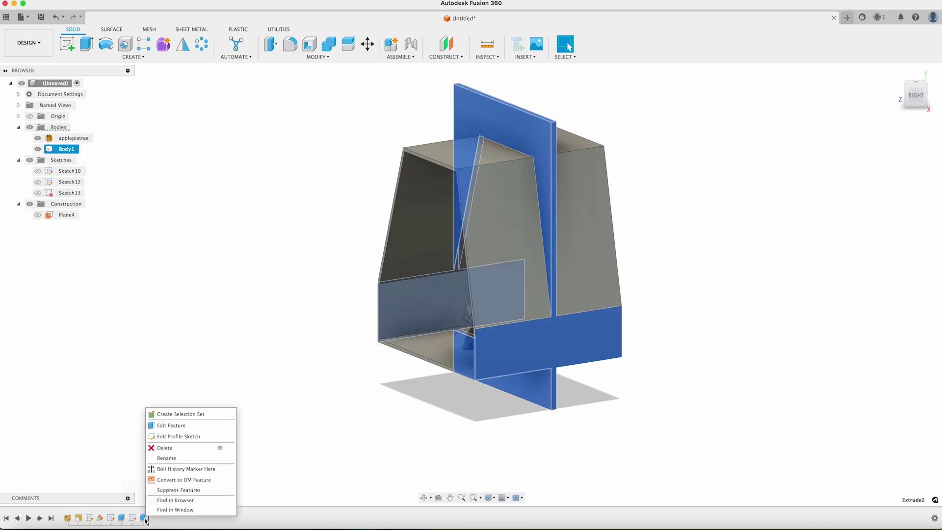
pyautogui.click(192, 425)
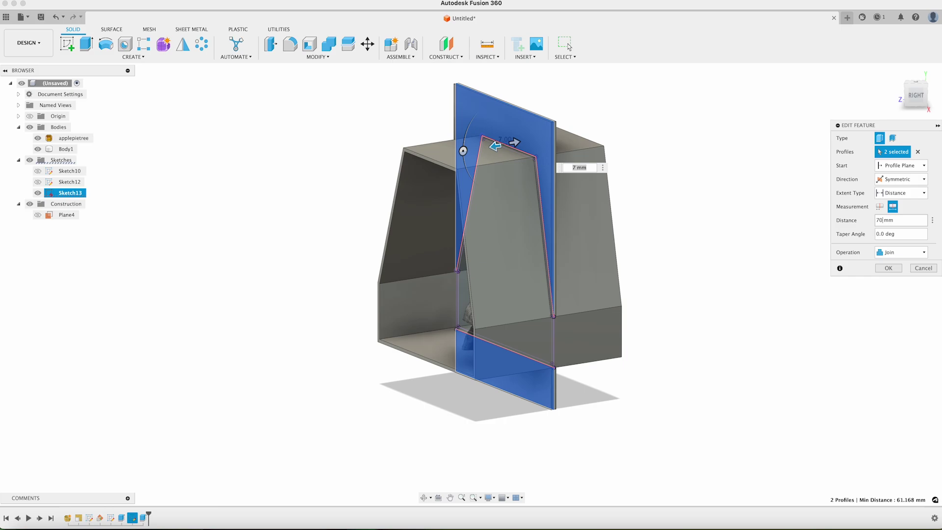
pyautogui.write('0')
pyautogui.press('Return')
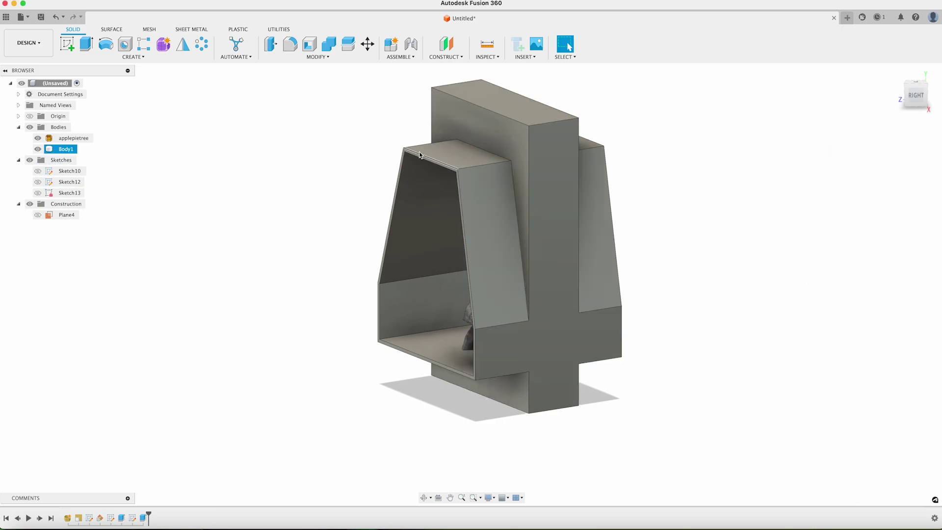
# Fillet the four outer corner edges of the flange with a 35 mm radius.
pyautogui.press('f')
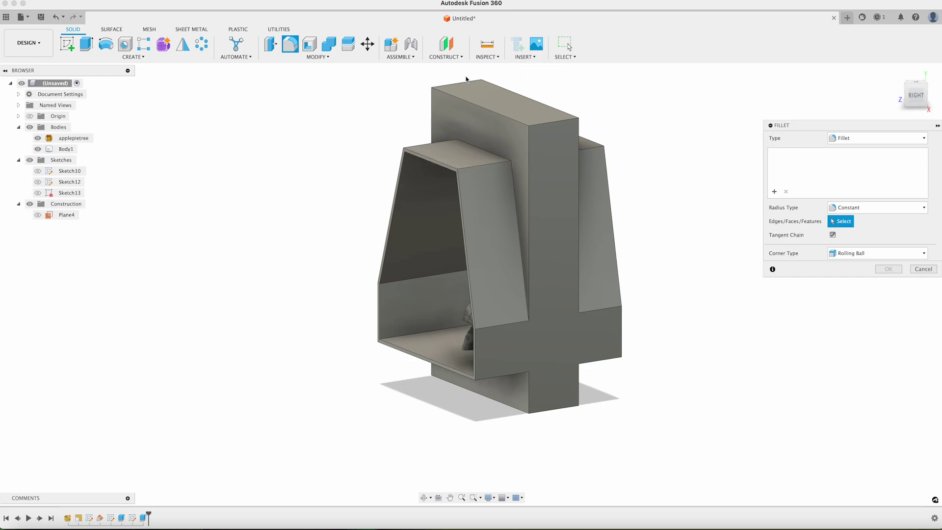
pyautogui.click(455, 85)
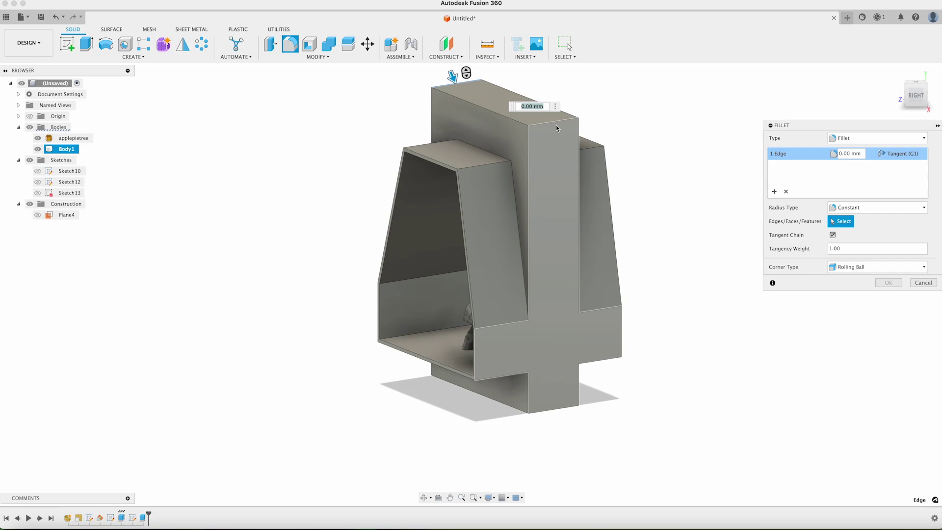
pyautogui.click(557, 123)
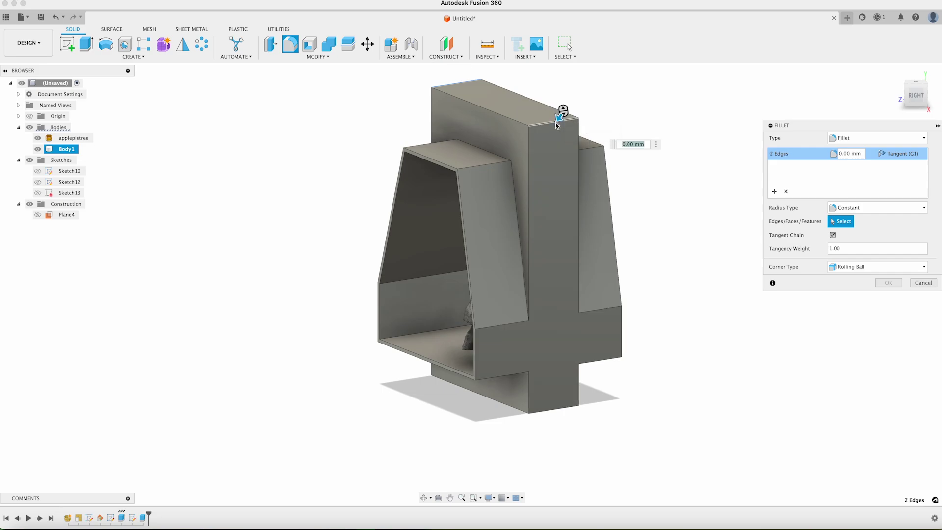
pyautogui.click(546, 413)
pyautogui.click(437, 375)
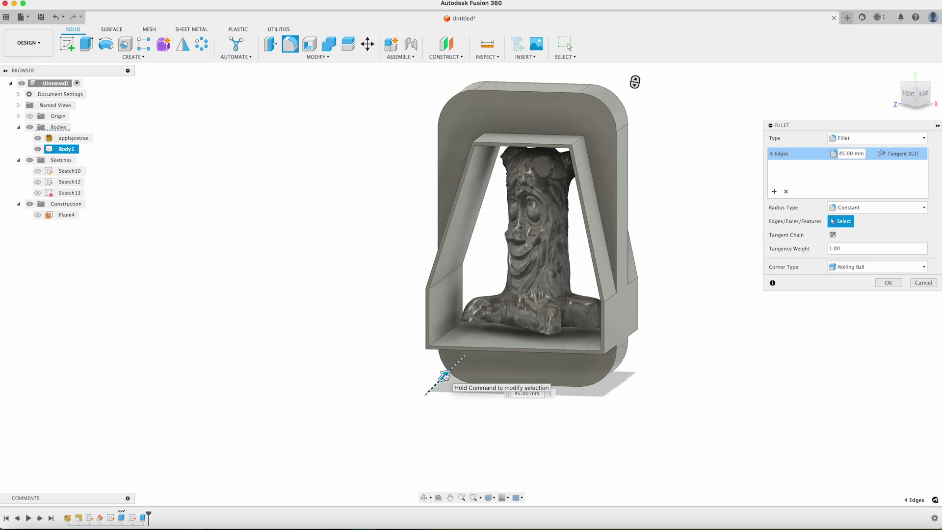
pyautogui.moveTo(444, 376); pyautogui.dragTo(442, 379)
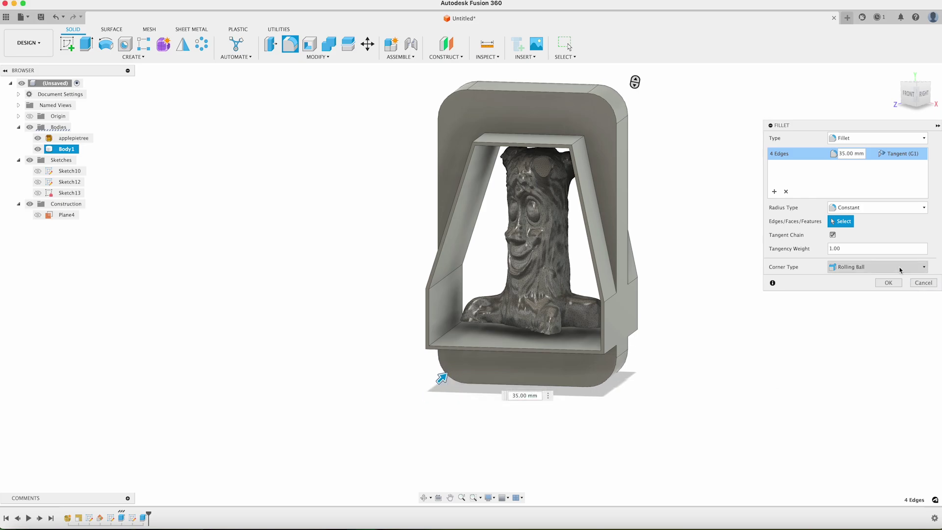
pyautogui.click(887, 283)
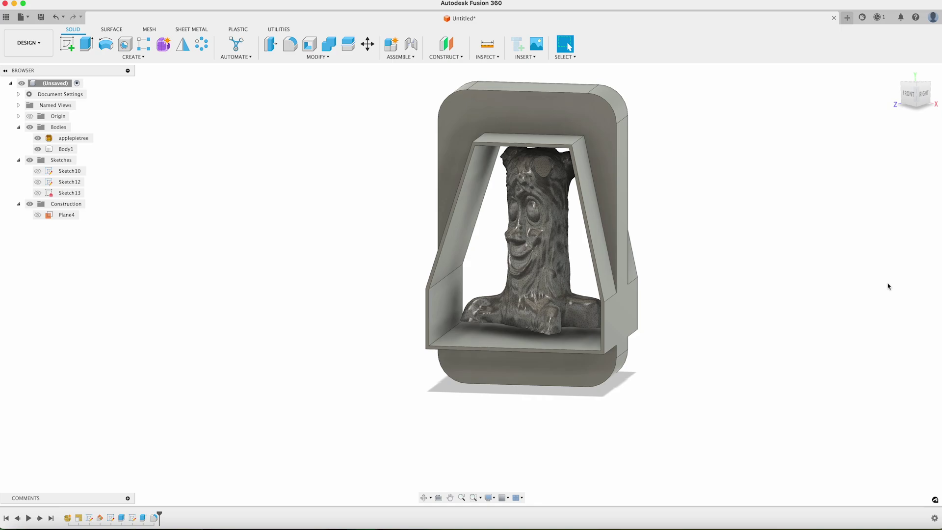
# Edit the flange extrusion and set its symmetric whole length to 7 mm.
pyautogui.rightClick(143, 518)
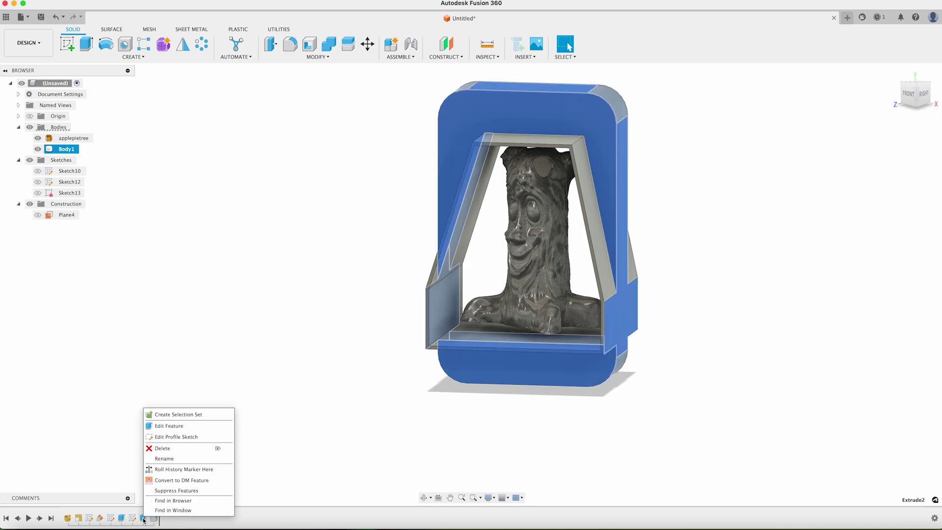
pyautogui.click(168, 426)
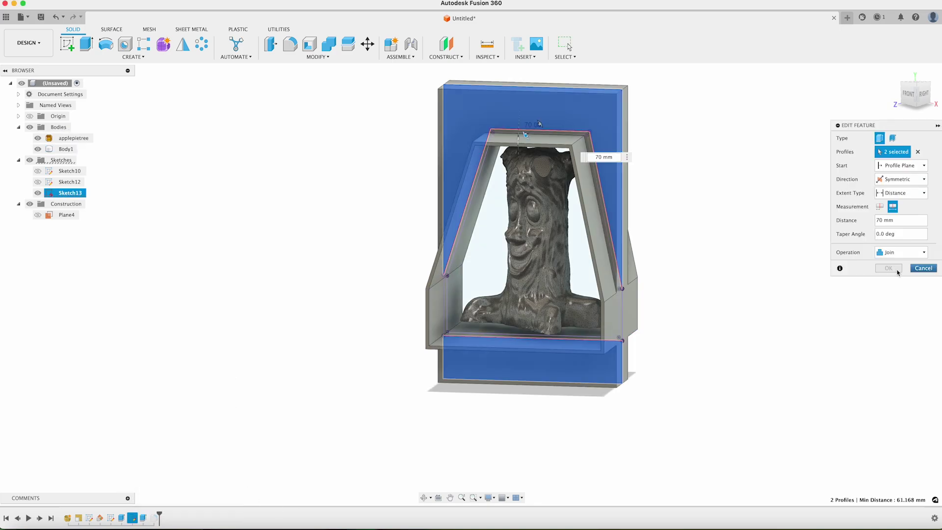
pyautogui.click(879, 221)
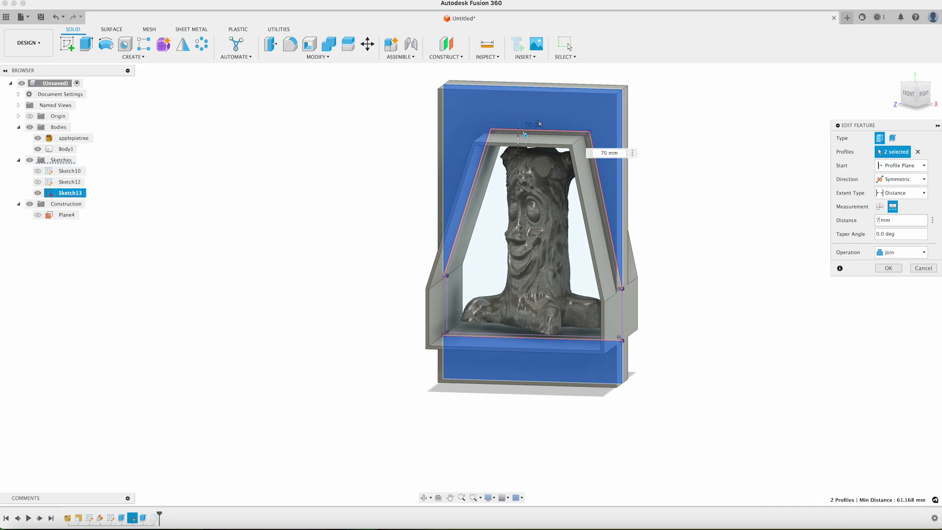
pyautogui.press('Return')
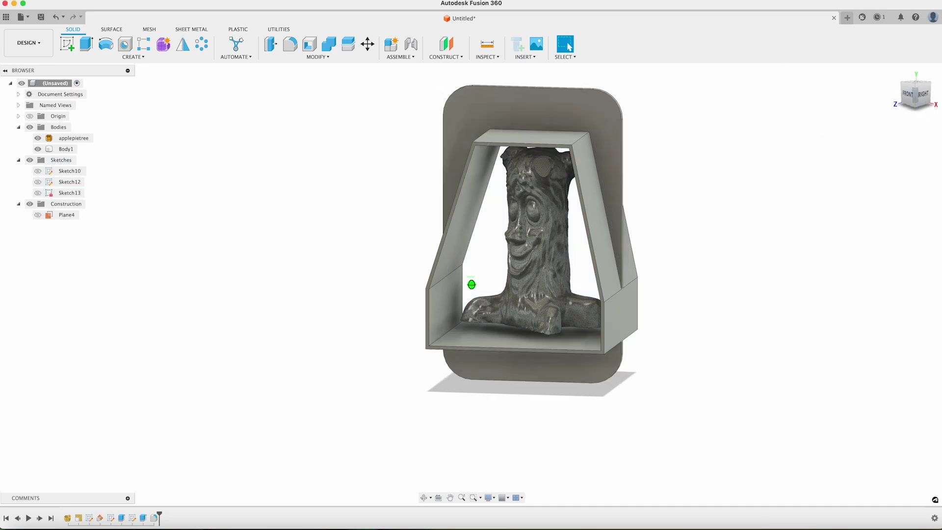
# Split the mold box body using Plane4 as the splitting tool, and hide the plane.
pyautogui.moveTo(471, 284)
pyautogui.keyDown('shift'); pyautogui.mouseDown(button='middle')
pyautogui.moveTo(402, 286)
pyautogui.moveTo(471, 280)
pyautogui.mouseUp(button='middle'); pyautogui.keyUp('shift')
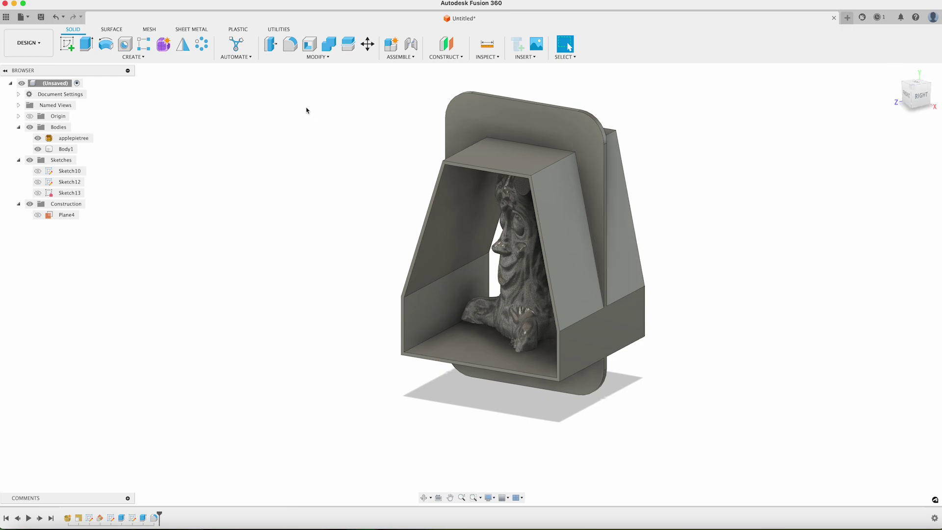
pyautogui.click(349, 44)
pyautogui.click(426, 206)
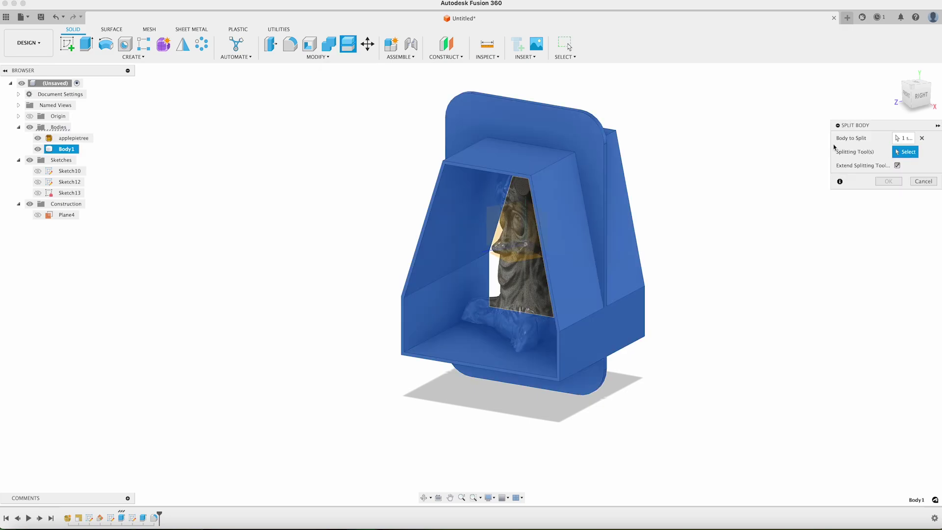
pyautogui.click(39, 218)
pyautogui.click(38, 216)
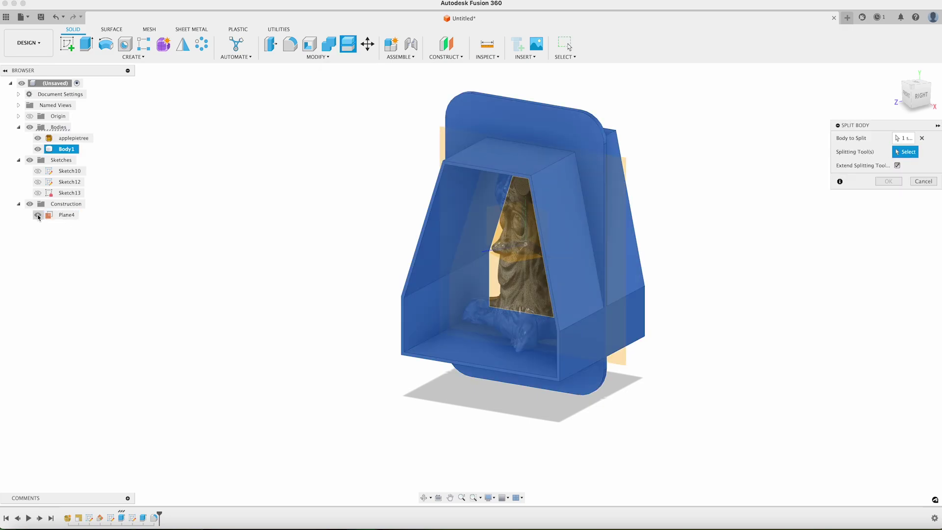
pyautogui.click(67, 215)
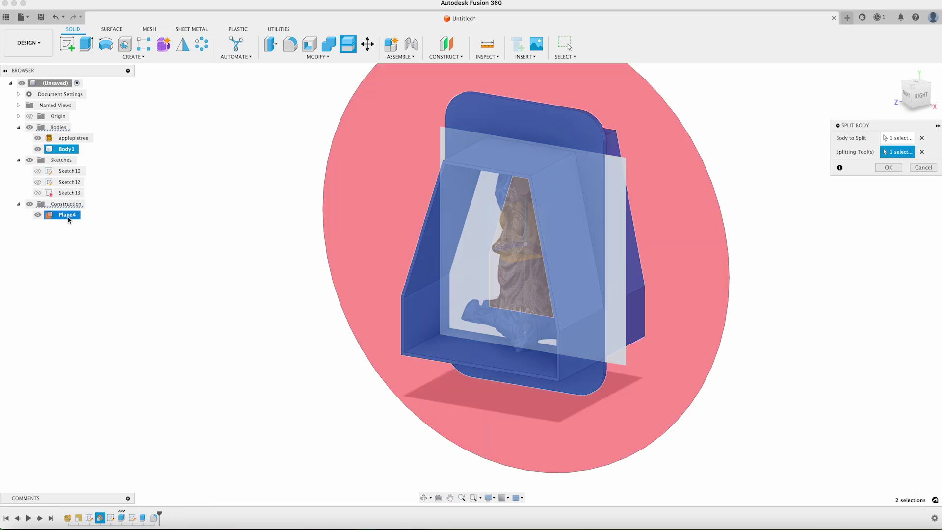
pyautogui.click(890, 168)
pyautogui.click(38, 225)
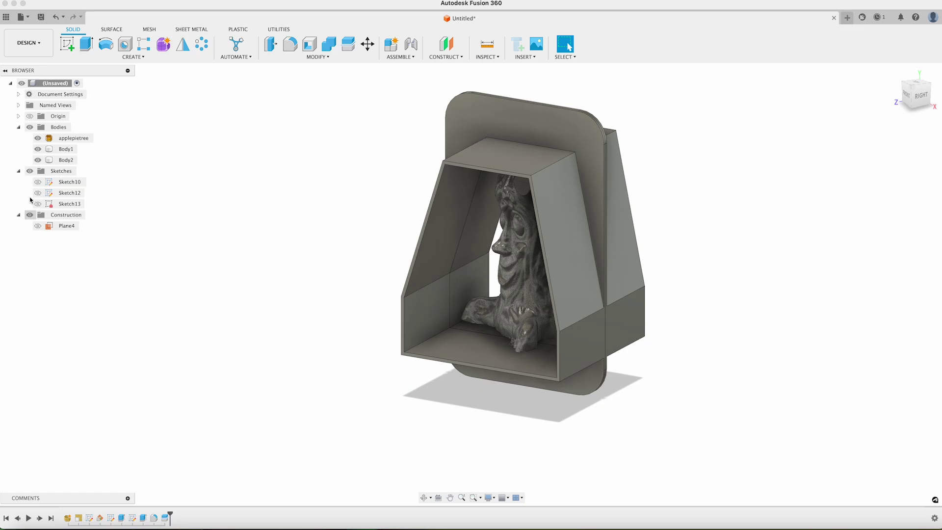
# Toggle the visibility of both split halves to check them, and leave Body2 hidden.
pyautogui.click(38, 160)
pyautogui.click(38, 160)
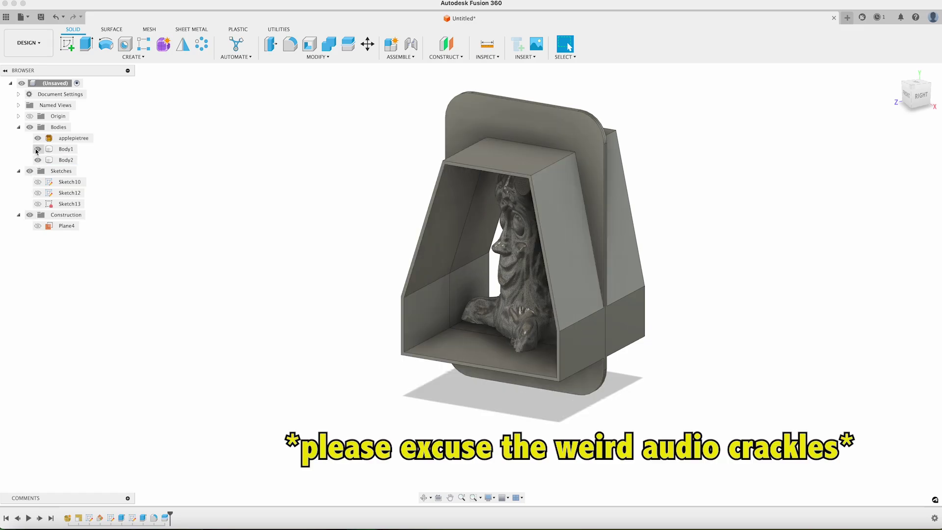
pyautogui.click(37, 149)
pyautogui.click(37, 149)
pyautogui.click(38, 160)
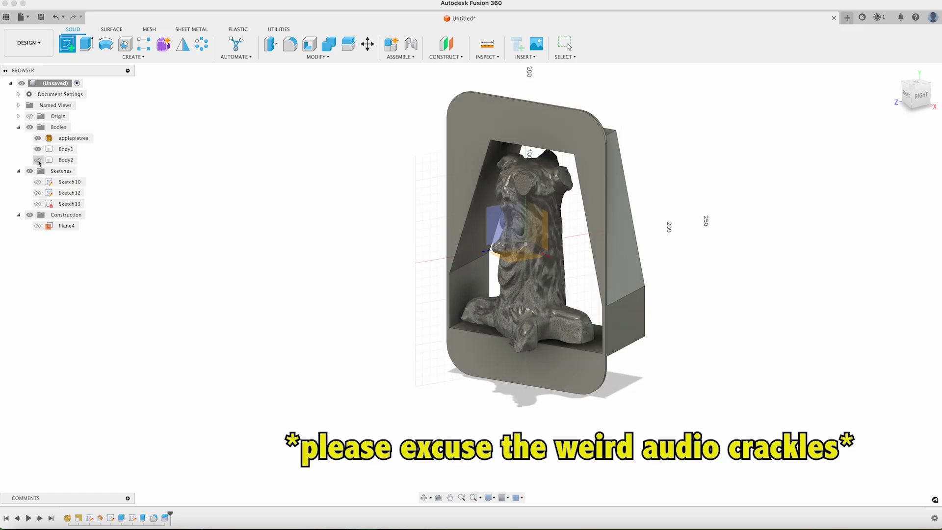
# Start a sketch on the exposed flange face and draw a 30 mm diameter circle centered on the upper-left corner fillet.
pyautogui.click(579, 131)
pyautogui.press('c')
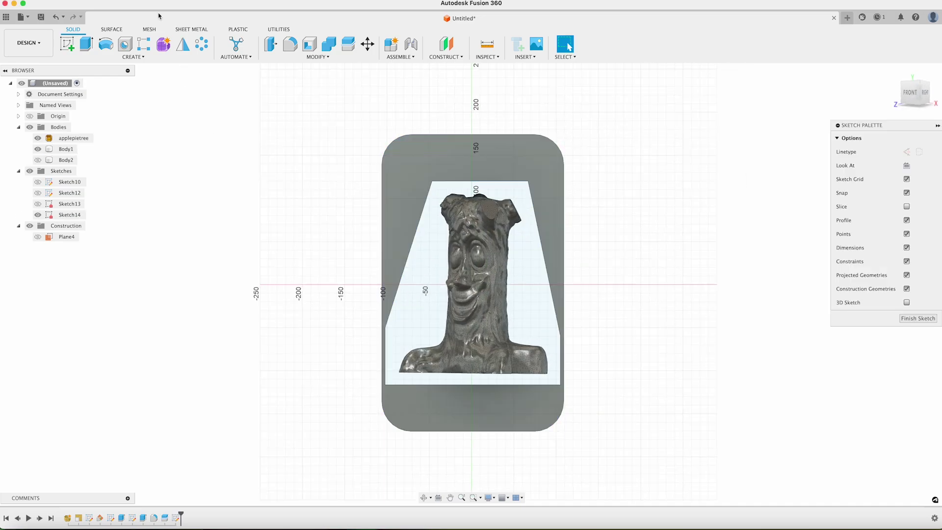
pyautogui.click(411, 164)
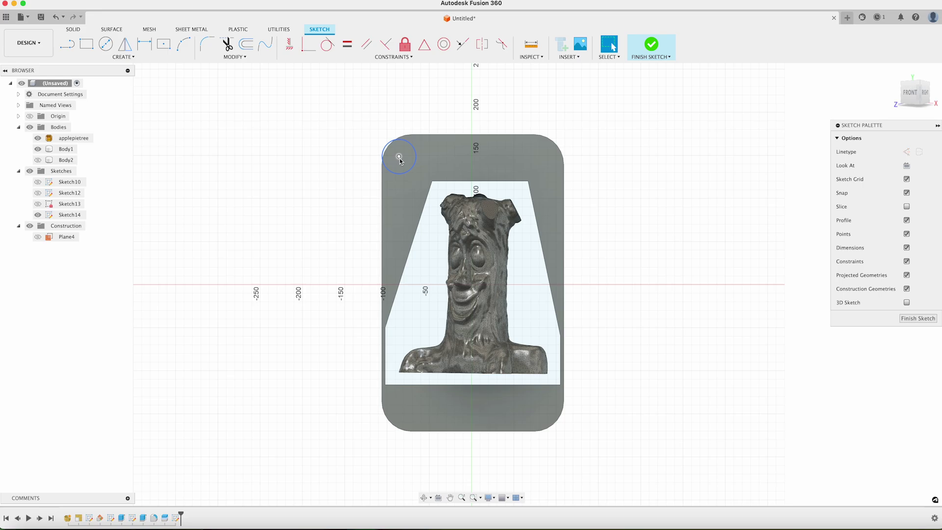
pyautogui.press('Return')
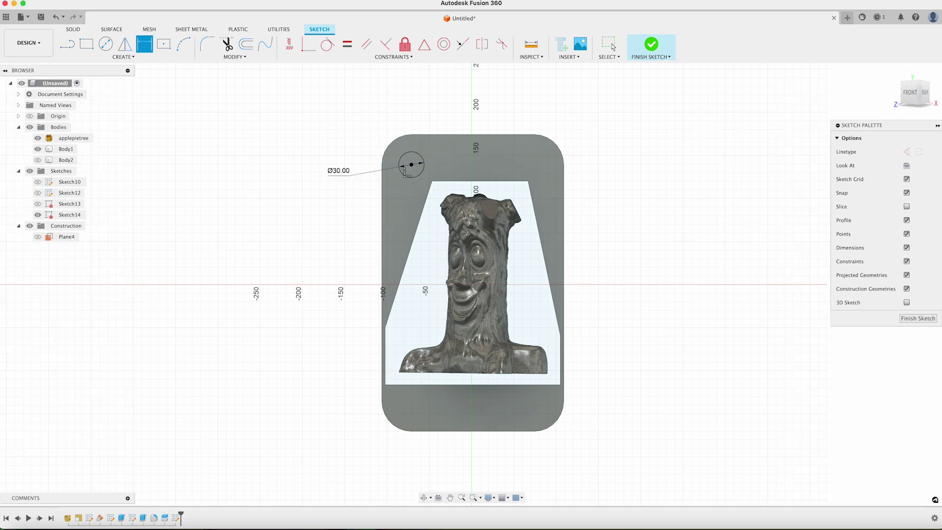
# Sketch a vertical line up from the midpoint of the flange's top edge and a horizontal line outward from its right edge's midpoint.
pyautogui.press('l')
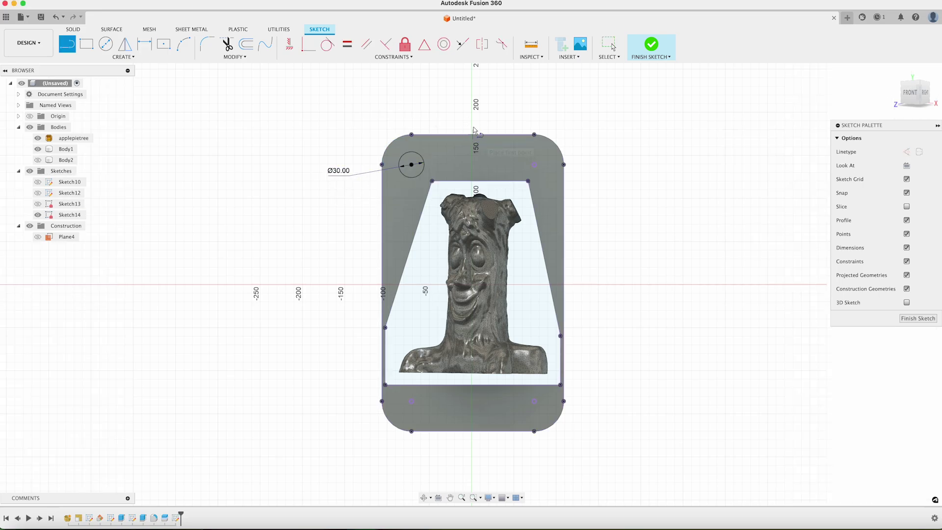
pyautogui.click(472, 134)
pyautogui.click(472, 99)
pyautogui.press('Escape')
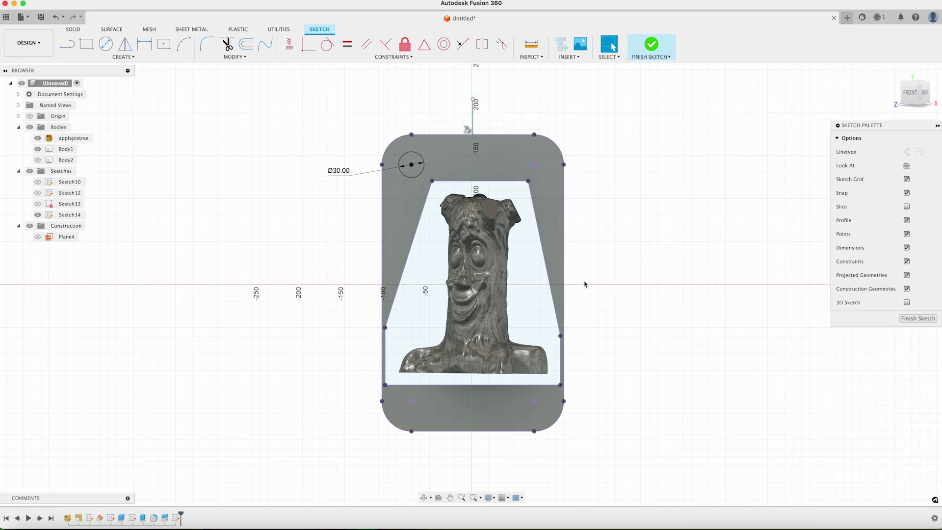
pyautogui.press('l')
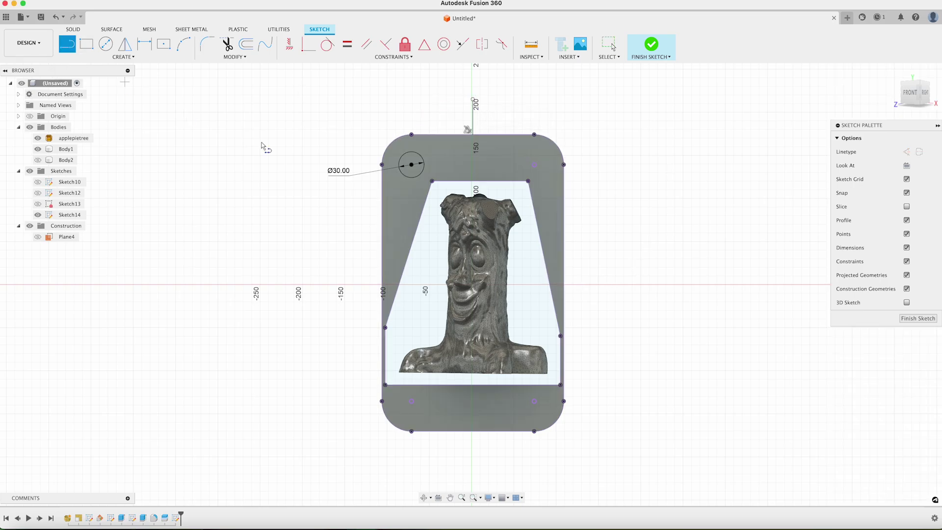
pyautogui.click(564, 283)
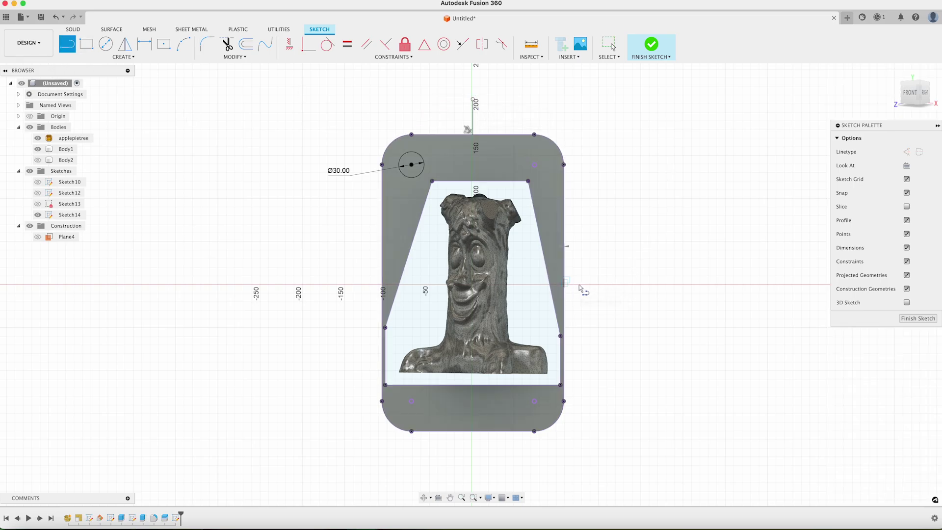
pyautogui.click(649, 283)
pyautogui.press('Escape')
# Mirror the 30 mm circle across the vertical sketch line above the flange.
pyautogui.click(125, 44)
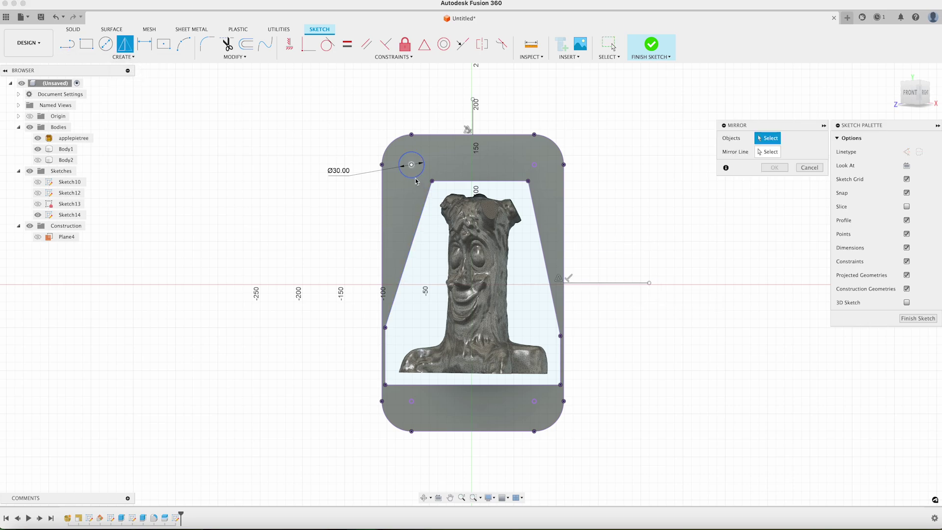
pyautogui.click(415, 181)
pyautogui.click(769, 152)
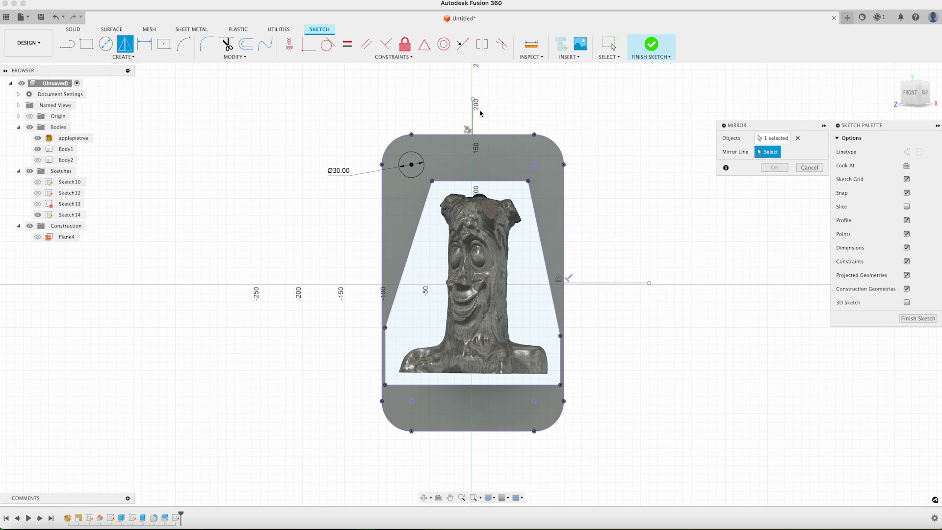
pyautogui.click(474, 119)
pyautogui.click(774, 168)
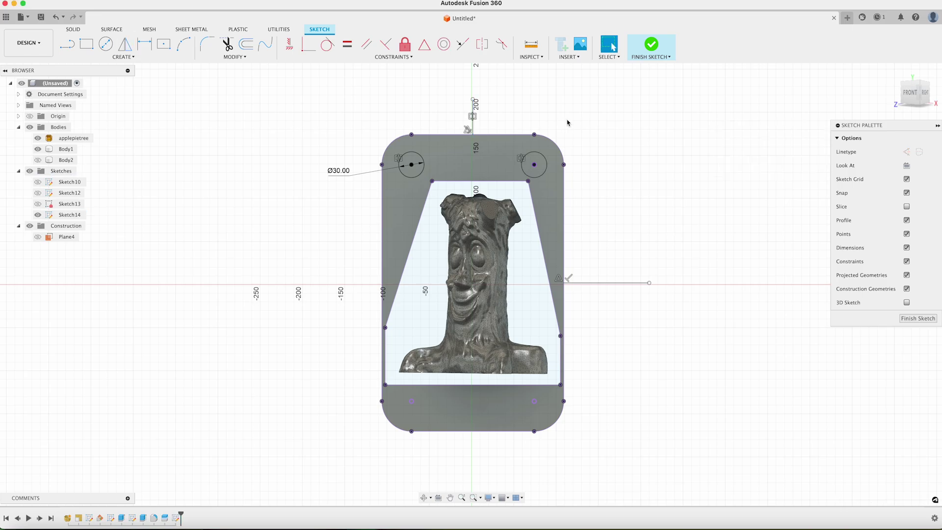
# Mirror both upper circles across the horizontal sketch line to place circles at the lower corners.
pyautogui.click(125, 43)
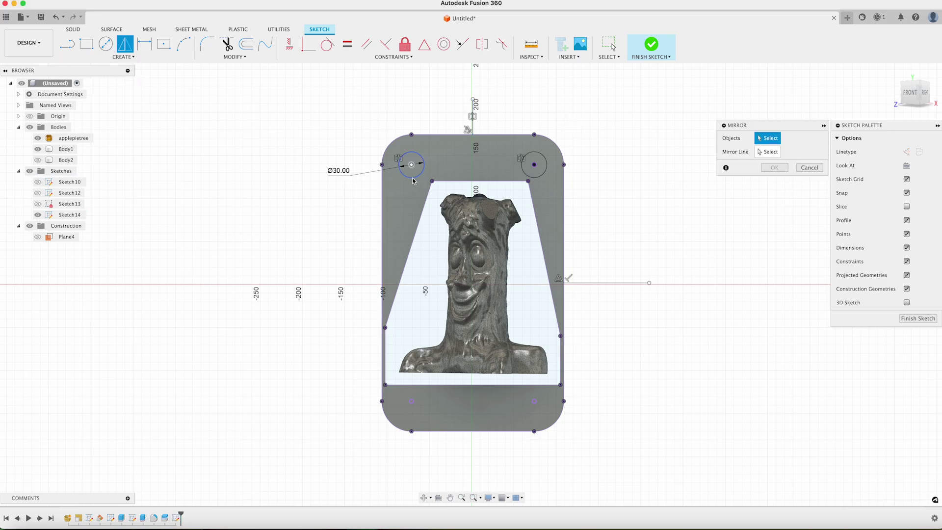
pyautogui.click(413, 180)
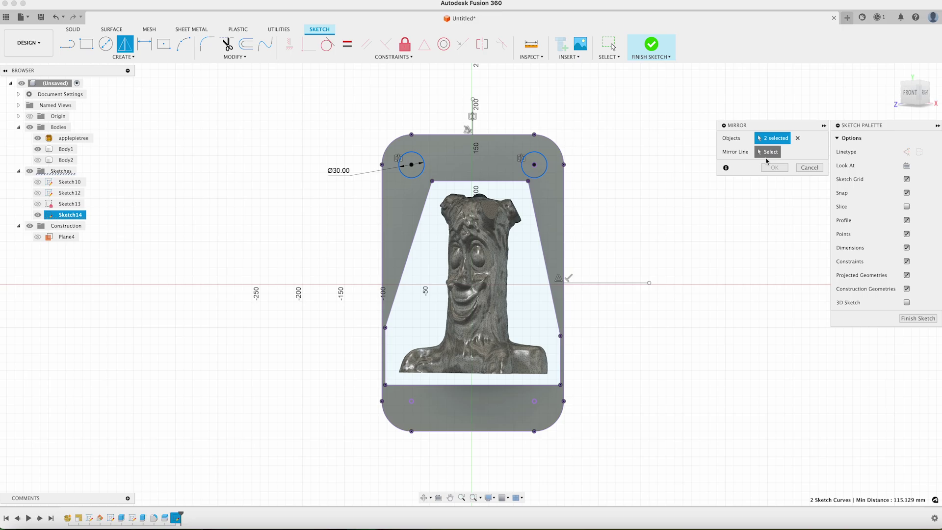
pyautogui.click(767, 155)
pyautogui.click(636, 283)
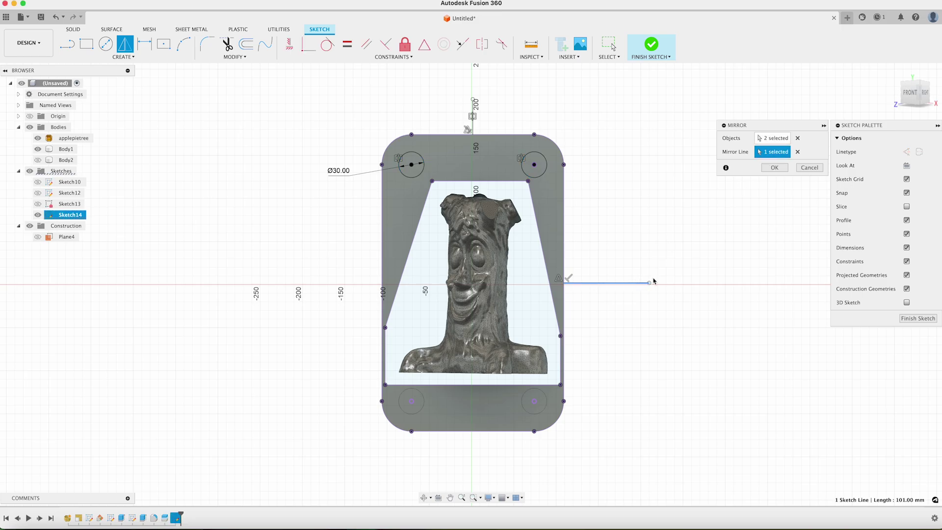
pyautogui.click(774, 167)
# Extrude the four corner circles 260 mm to cut holes in Body2's flange, and toggle Body1's visibility to check them.
pyautogui.press('e')
pyautogui.click(472, 348)
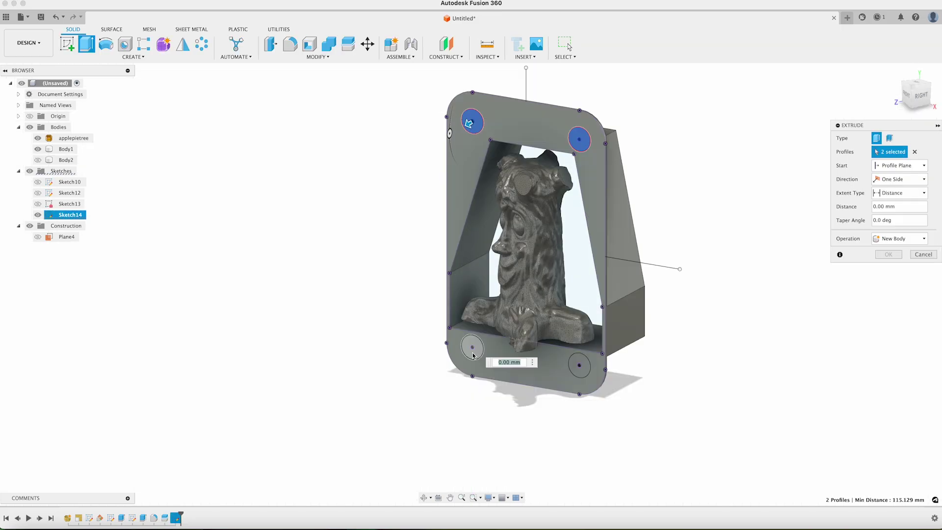
pyautogui.click(580, 366)
pyautogui.write('260')
pyautogui.click(888, 269)
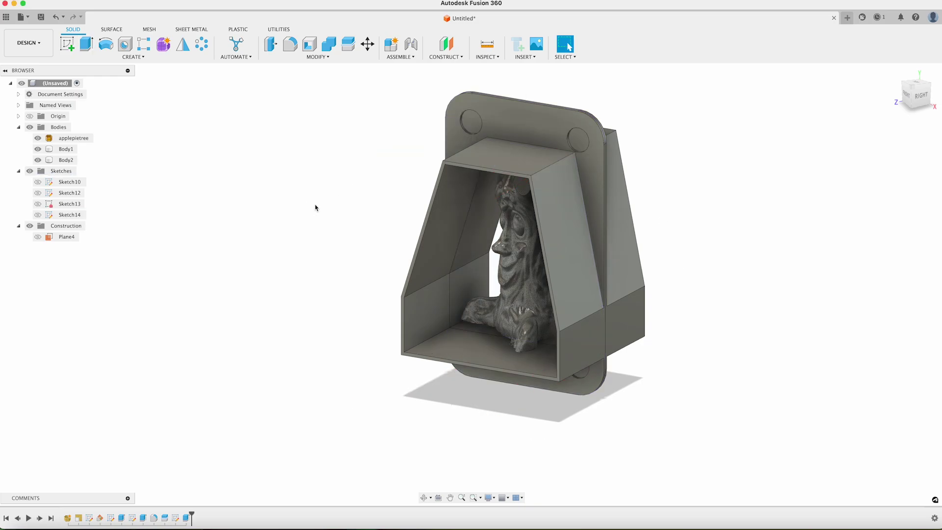
pyautogui.click(38, 149)
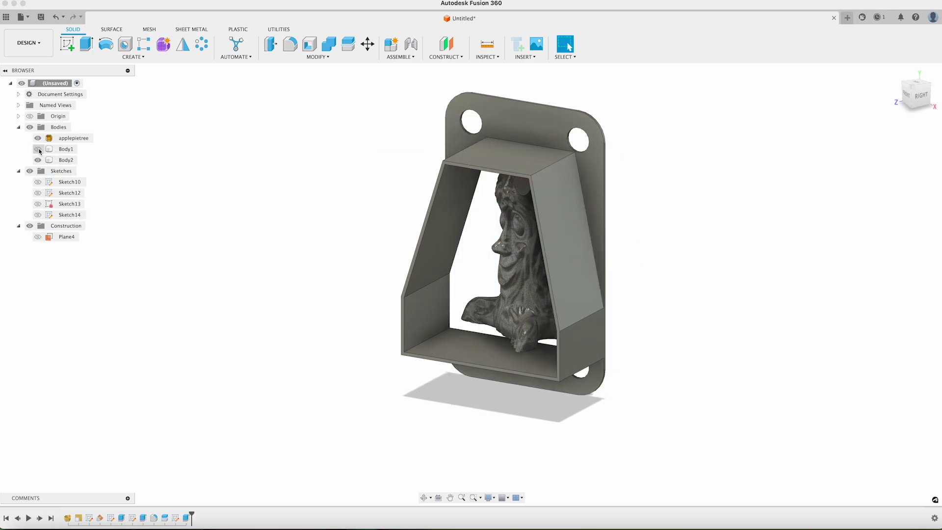
pyautogui.click(38, 149)
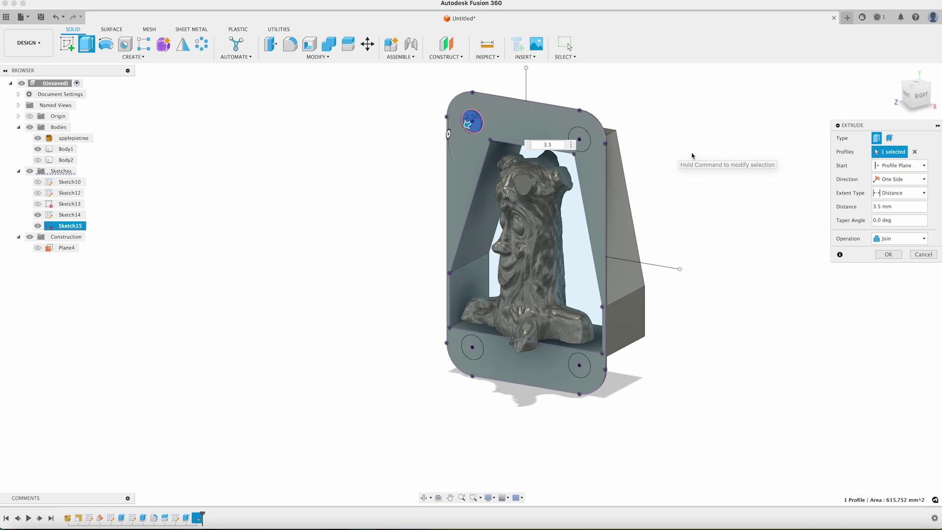
# Extrude the smaller circle at the flange's upper-left corner 3.5 mm as a new body.
pyautogui.click(916, 240)
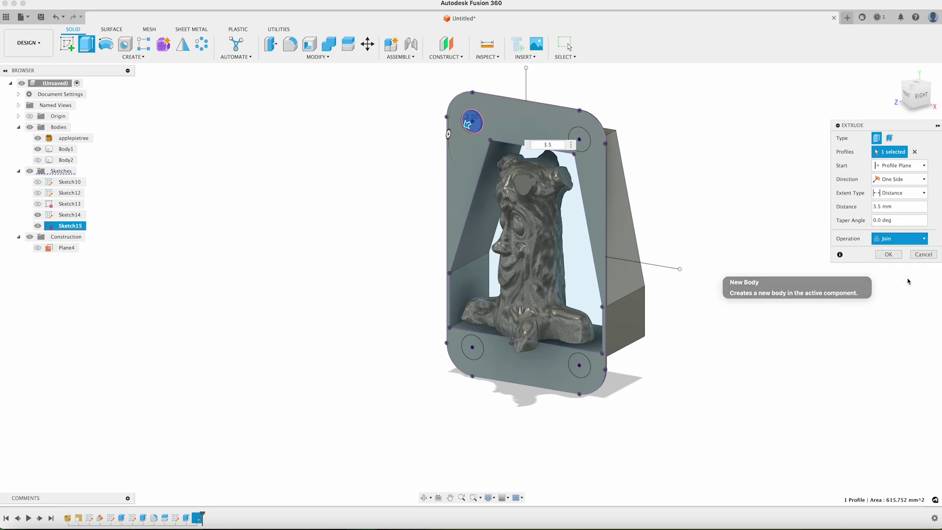
pyautogui.click(894, 279)
pyautogui.click(888, 254)
# Show Body1, Body2 and Body3 together and examine how the round plug fits the upper-left flange hole.
pyautogui.click(37, 149)
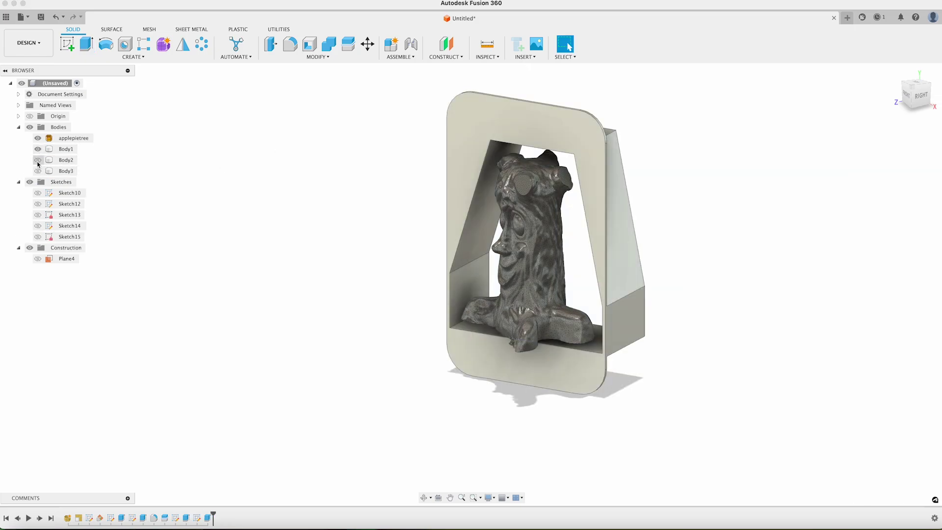
pyautogui.click(37, 161)
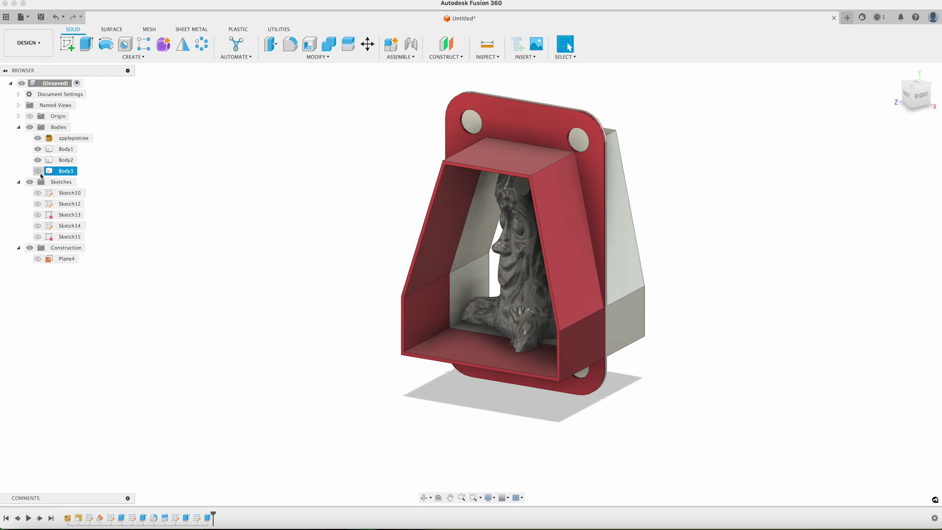
pyautogui.click(38, 171)
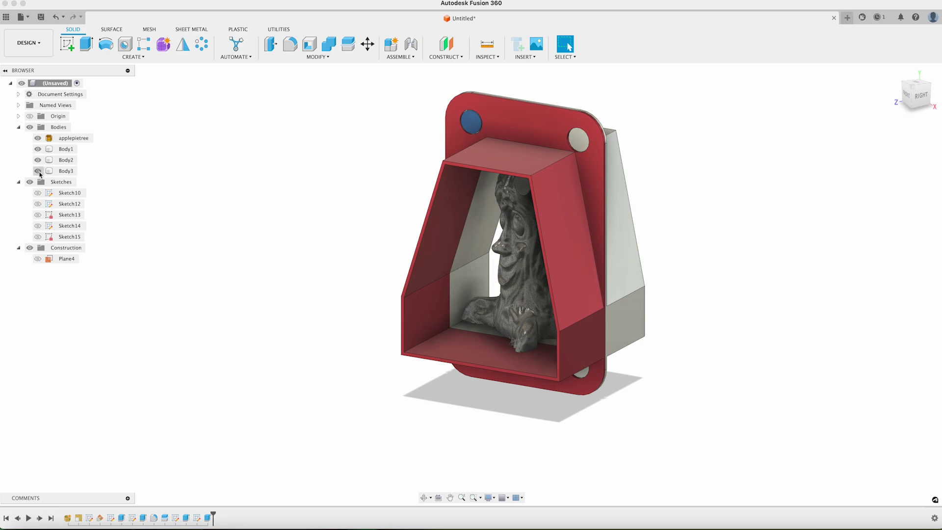
pyautogui.click(460, 122)
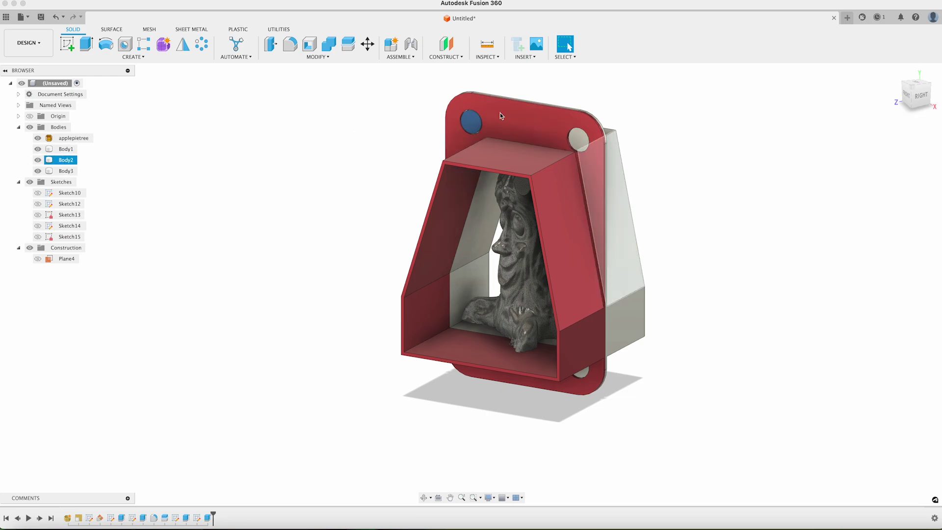
pyautogui.click(623, 178)
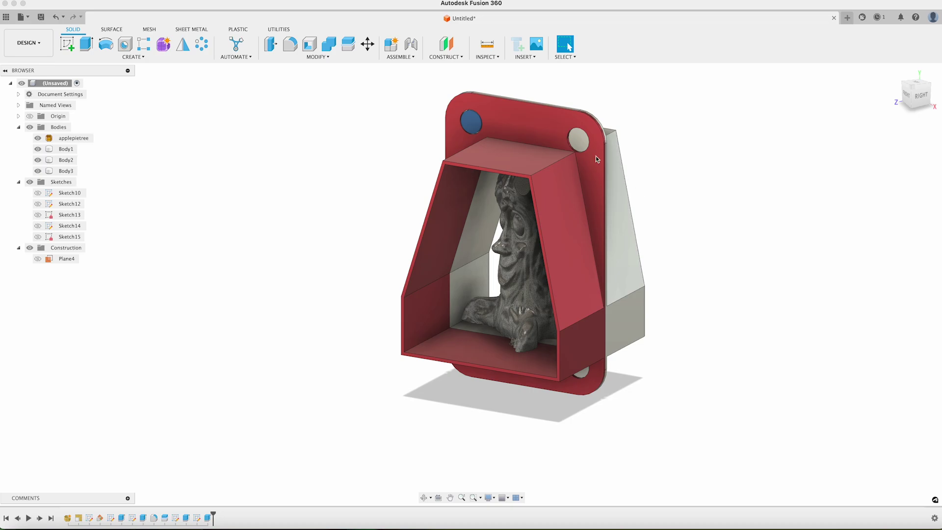
pyautogui.click(469, 126)
pyautogui.click(794, 156)
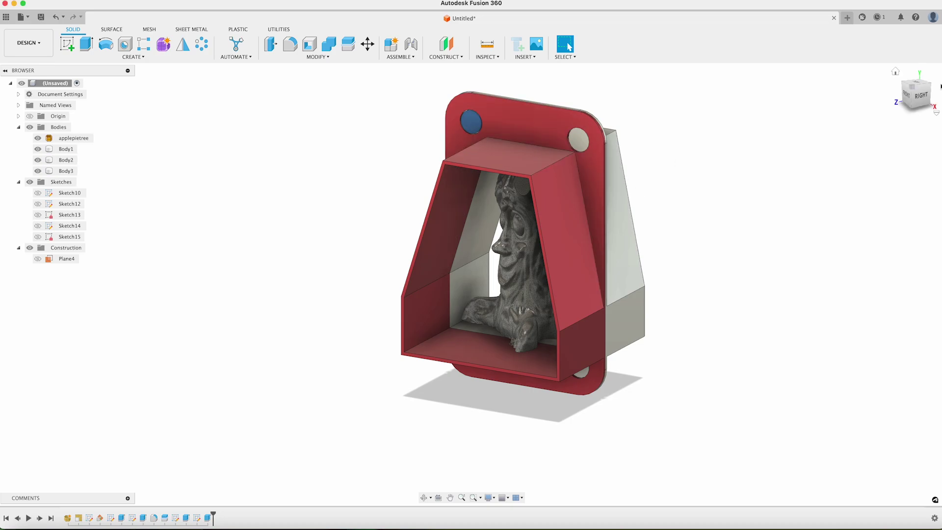
pyautogui.moveTo(914, 98); pyautogui.dragTo(479, 103)
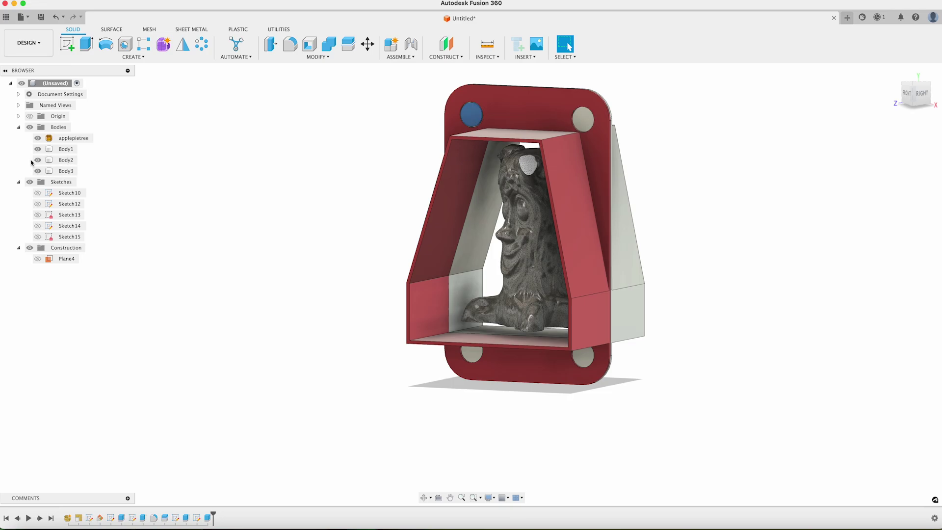
# Hide Body2 and Body3 so that Body1 can be edited on its own.
pyautogui.click(38, 160)
pyautogui.click(37, 170)
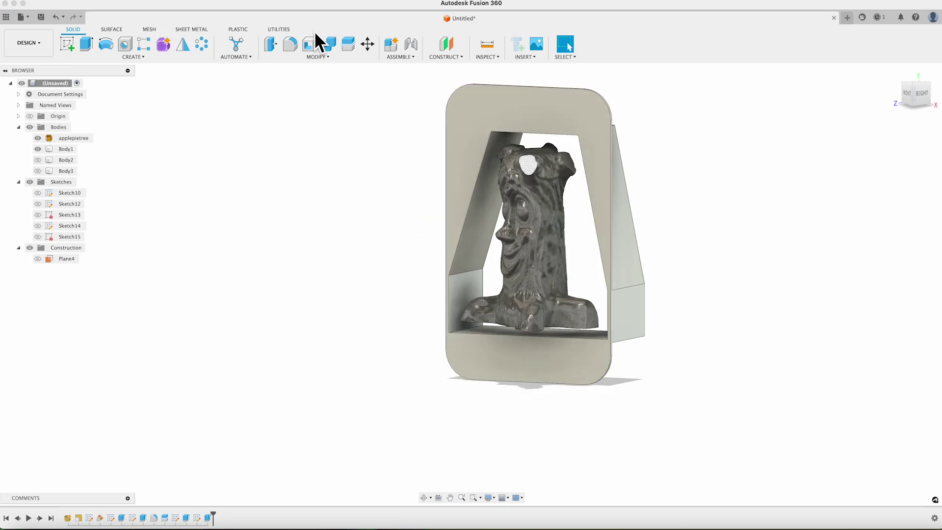
pyautogui.click(279, 29)
pyautogui.click(67, 44)
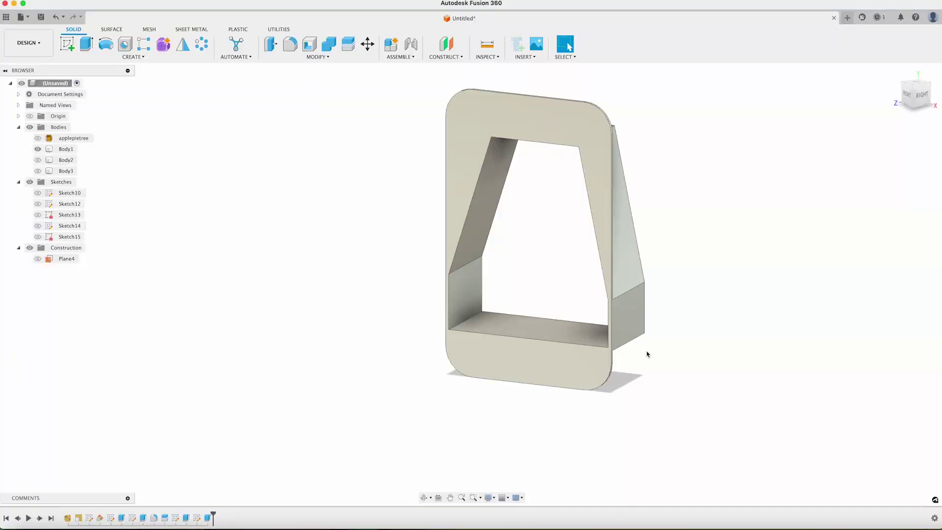
# Fillet the lower inner corner edges of Body1 with a 5 mm radius.
pyautogui.press('f')
pyautogui.click(469, 320)
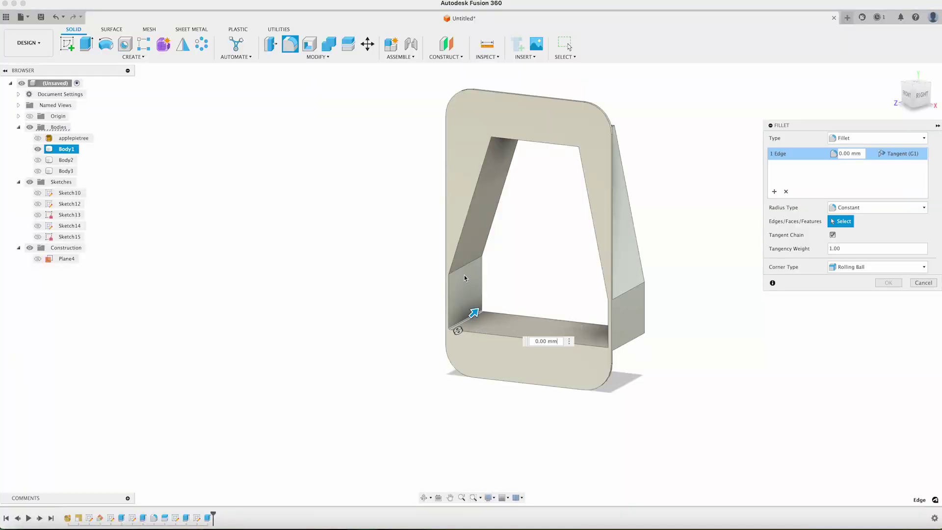
pyautogui.click(911, 84)
pyautogui.click(471, 283)
pyautogui.keyDown('shift'); pyautogui.moveTo(471, 282); pyautogui.dragTo(440, 177, button='middle'); pyautogui.keyUp('shift')
pyautogui.write('5')
pyautogui.press('Return')
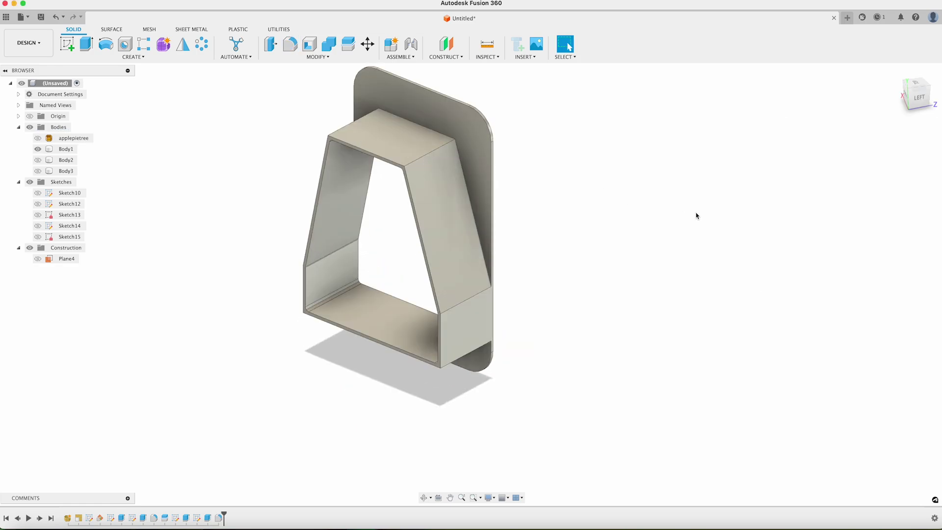
# Create a section analysis of Body1 with a cut plane based on the box's top face.
pyautogui.click(494, 57)
pyautogui.click(490, 152)
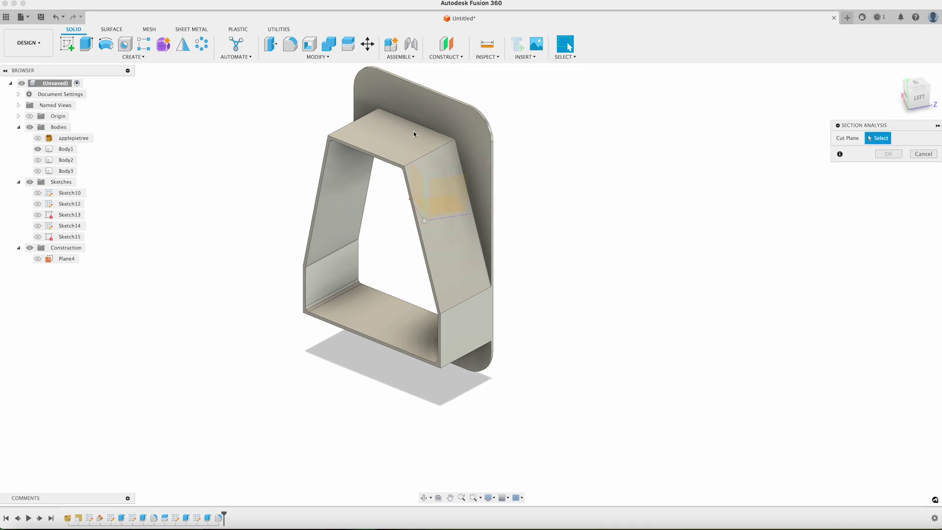
pyautogui.click(413, 134)
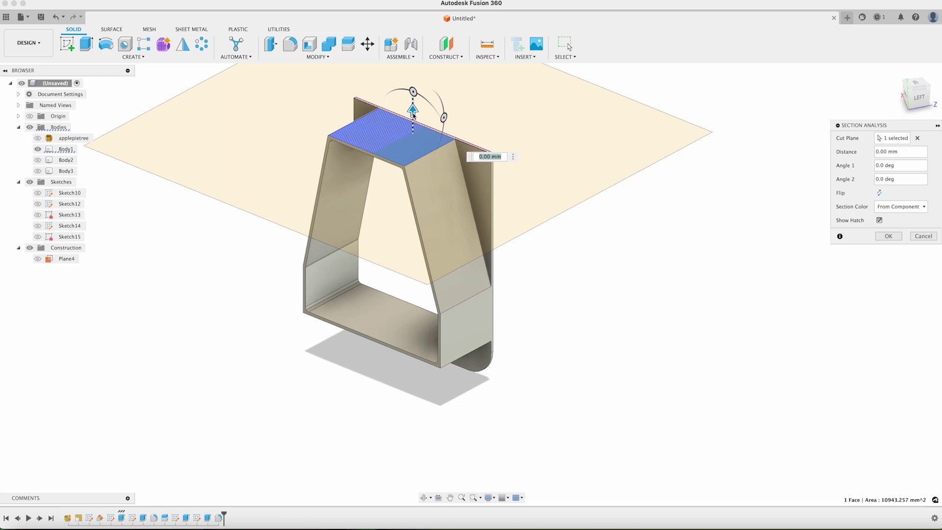
pyautogui.press('Return')
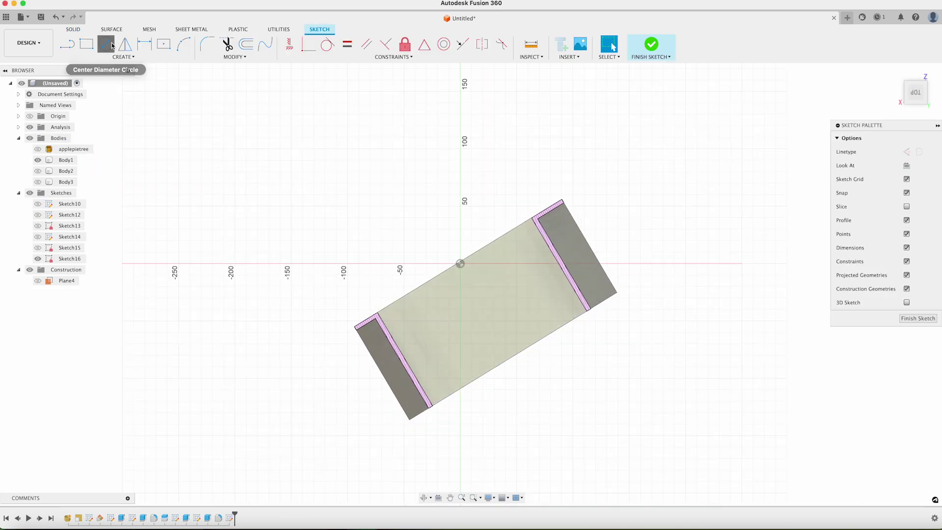
# Create a rectangular pattern of the sketch point on Body1's inner floor, quantity 3, along the sketched line.
pyautogui.click(106, 44)
pyautogui.press('Escape')
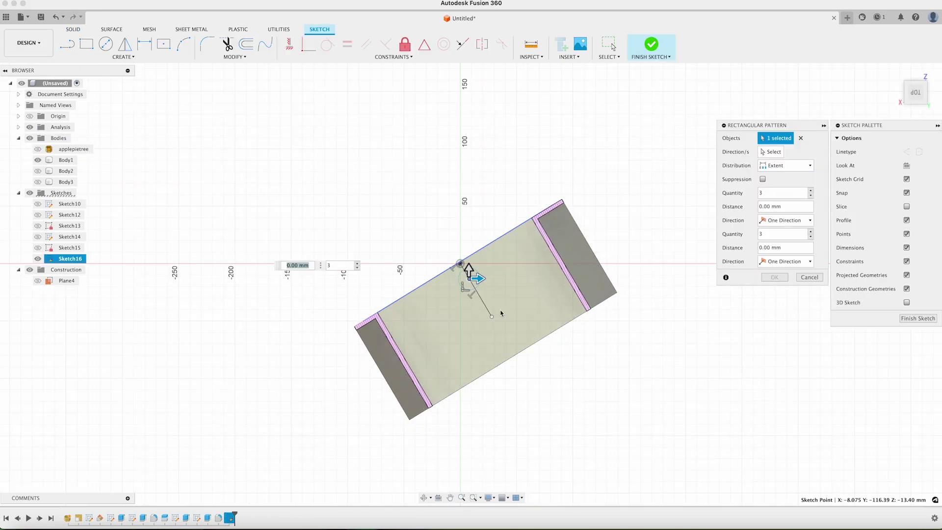
pyautogui.click(770, 152)
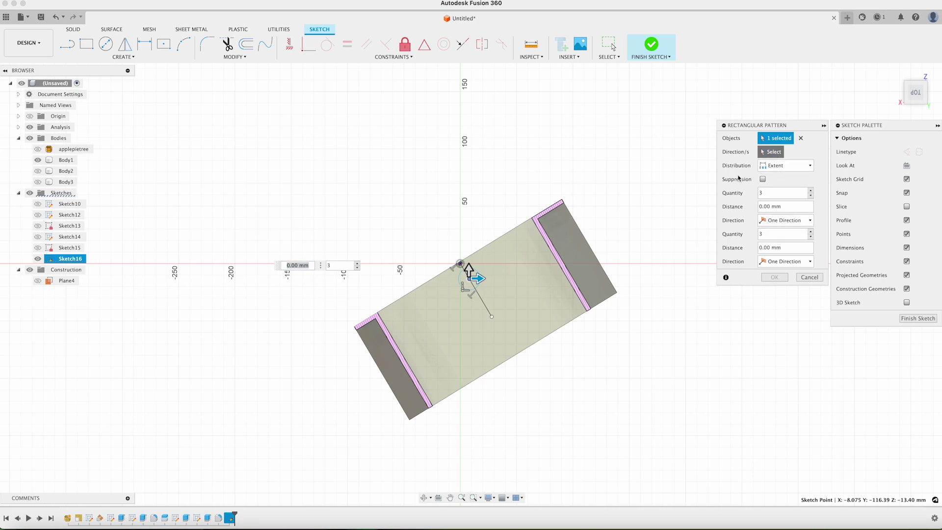
pyautogui.click(488, 310)
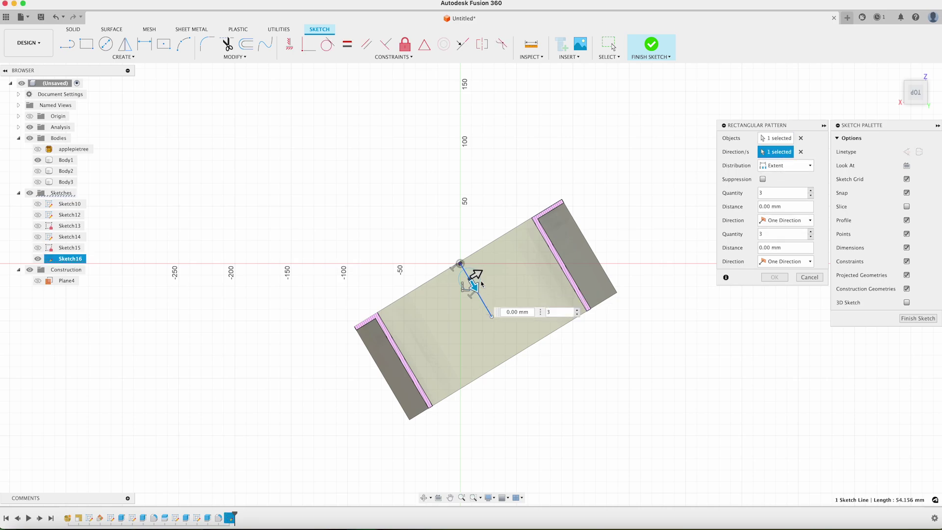
pyautogui.moveTo(476, 274); pyautogui.dragTo(514, 343)
# Extrude-cut the three circles on the inner floor by -2.5 mm with a 30 degree taper angle.
pyautogui.press('q')
pyautogui.doubleClick(507, 343)
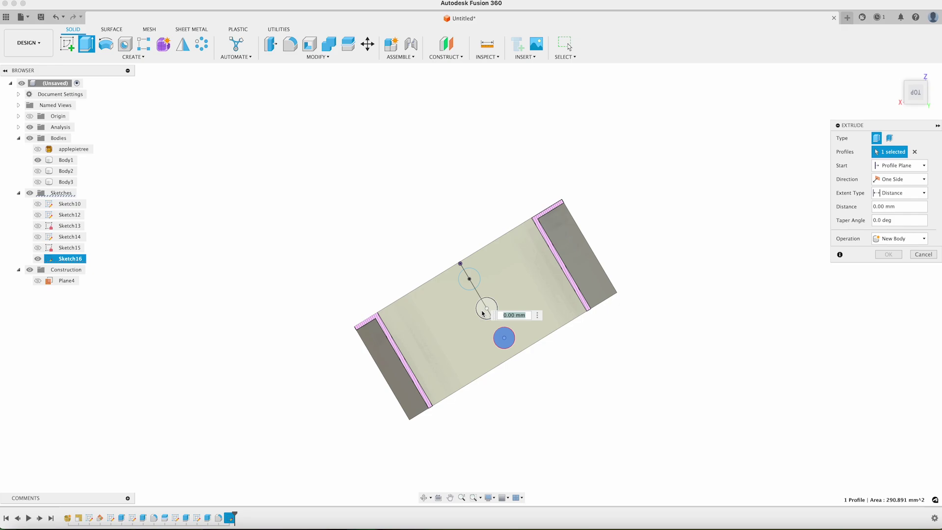
pyautogui.click(484, 309)
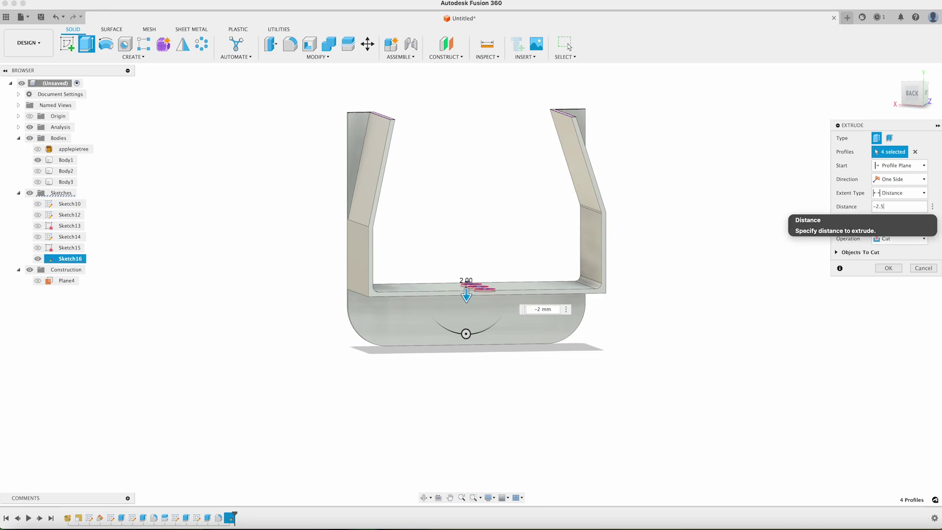
pyautogui.write('.5')
pyautogui.click(882, 219)
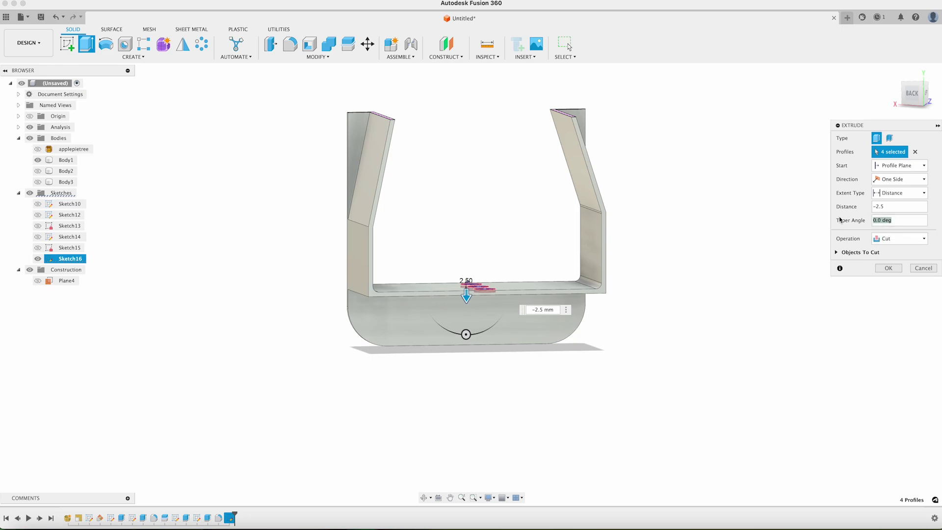
pyautogui.press('Return')
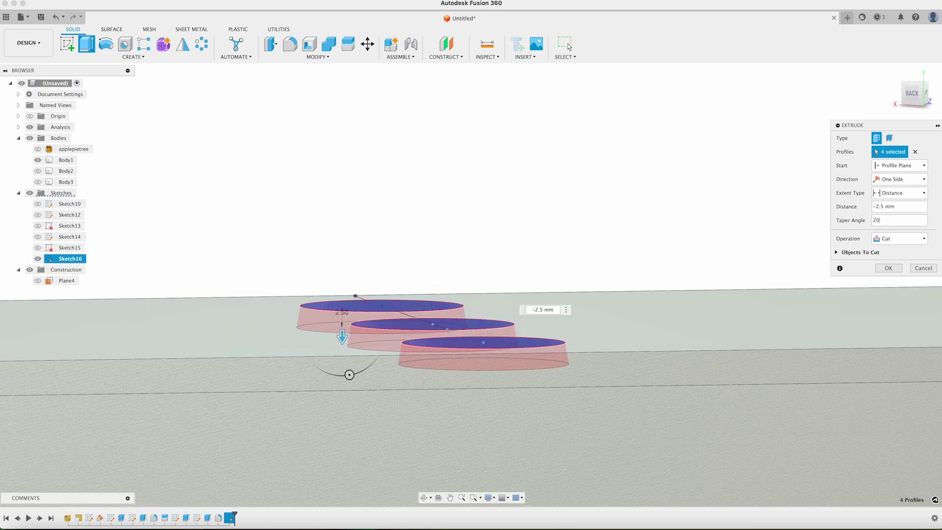
pyautogui.press('Return')
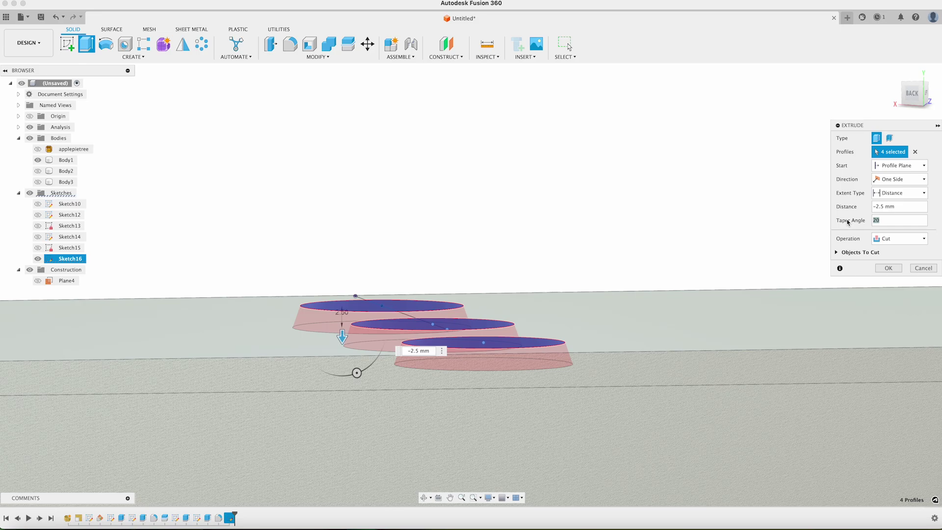
pyautogui.write('30')
pyautogui.press('Return')
pyautogui.press('Return')
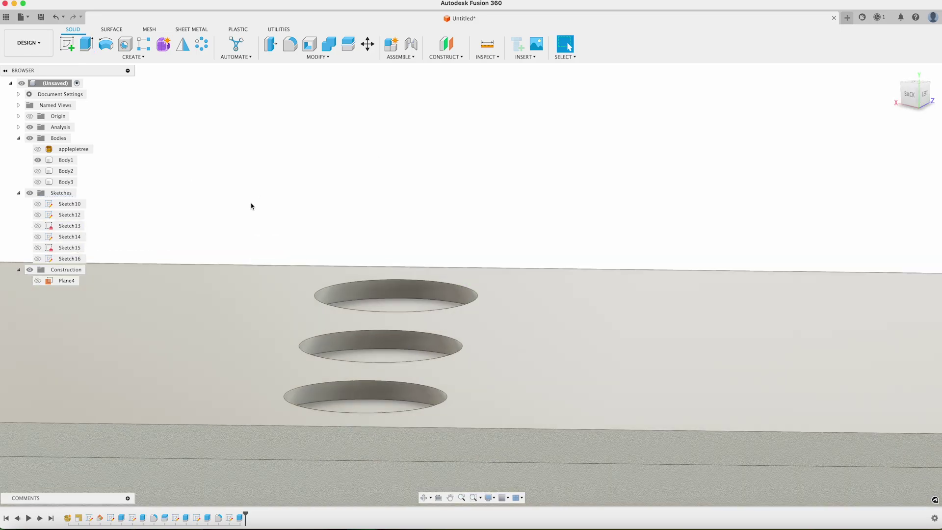
pyautogui.scroll(-4, 306, 212)
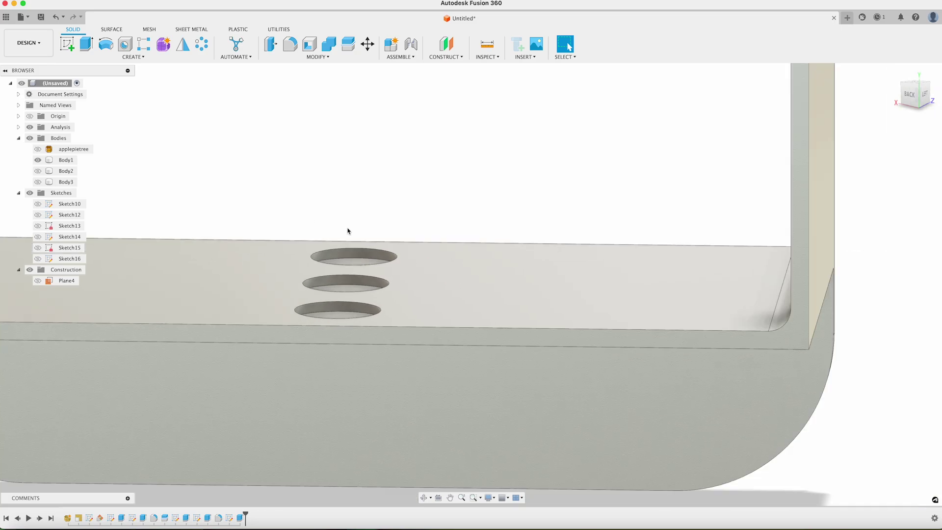
# Start a Pattern on Path of the floor's three-recess cut feature, using the inner edge loop of Body1's opening as the path.
pyautogui.scroll(-1, 386, 234)
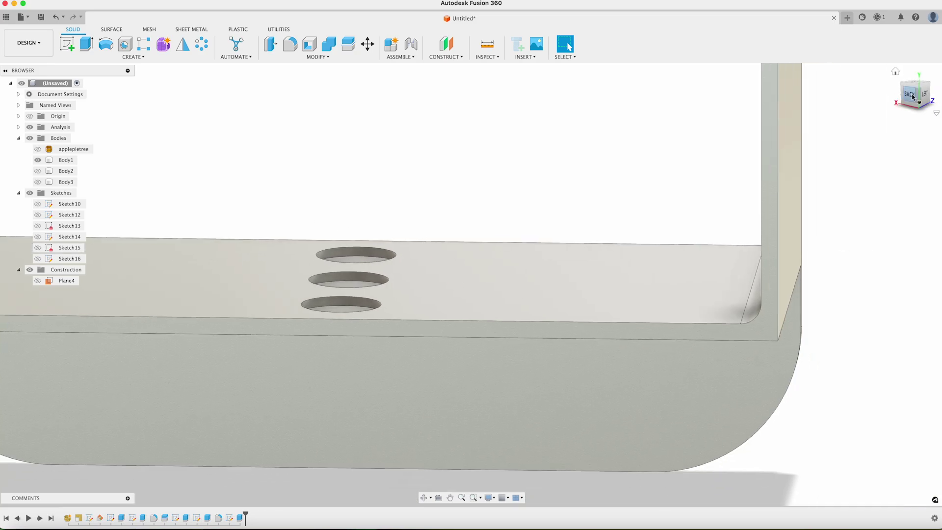
pyautogui.keyDown('shift'); pyautogui.moveTo(491, 255); pyautogui.dragTo(505, 233, button='middle'); pyautogui.keyUp('shift')
pyautogui.scroll(-3, 504, 233)
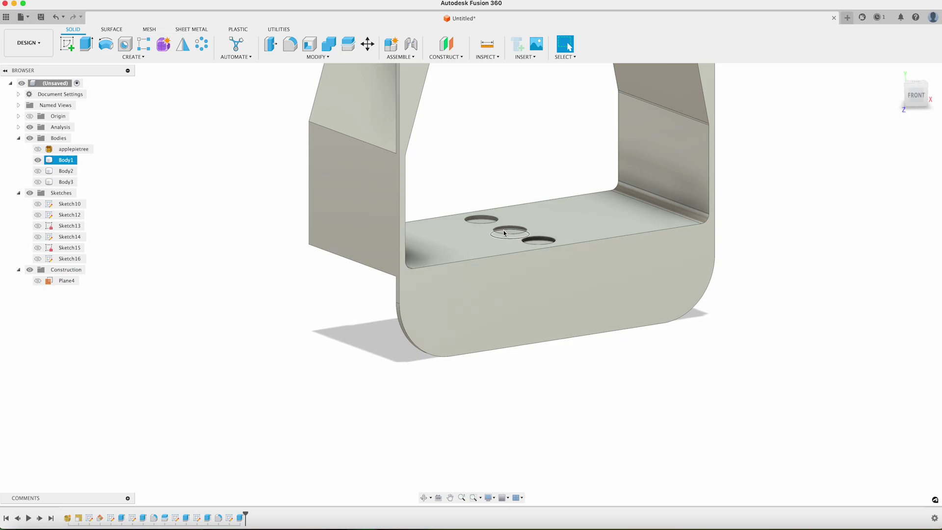
pyautogui.press('F6')
pyautogui.click(132, 60)
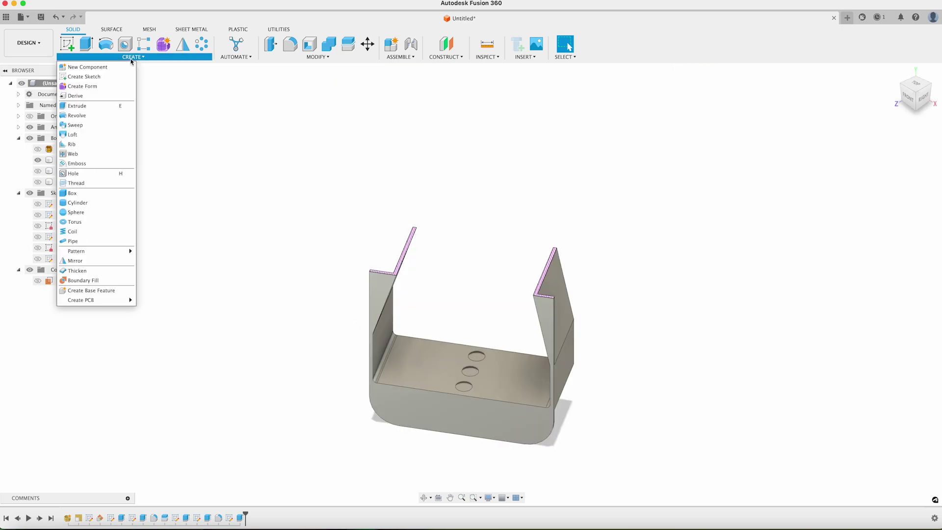
pyautogui.moveTo(126, 251)
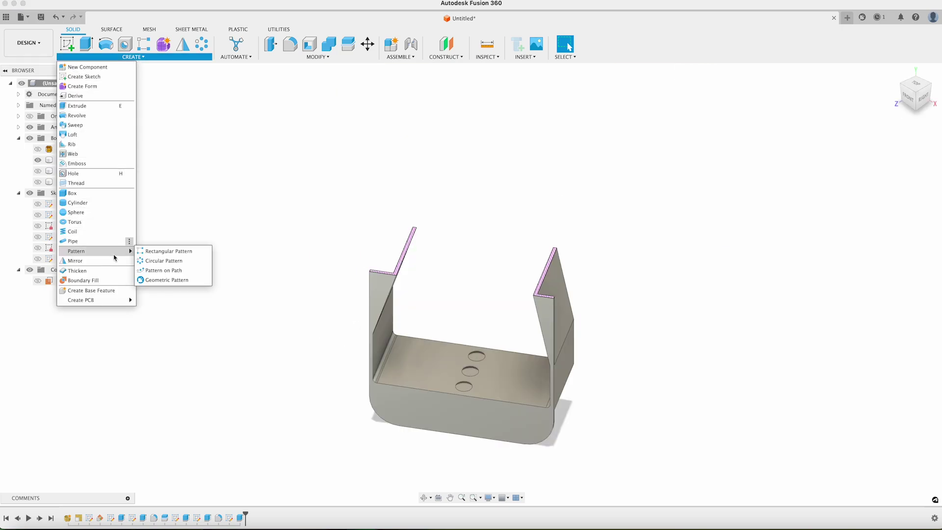
pyautogui.click(199, 271)
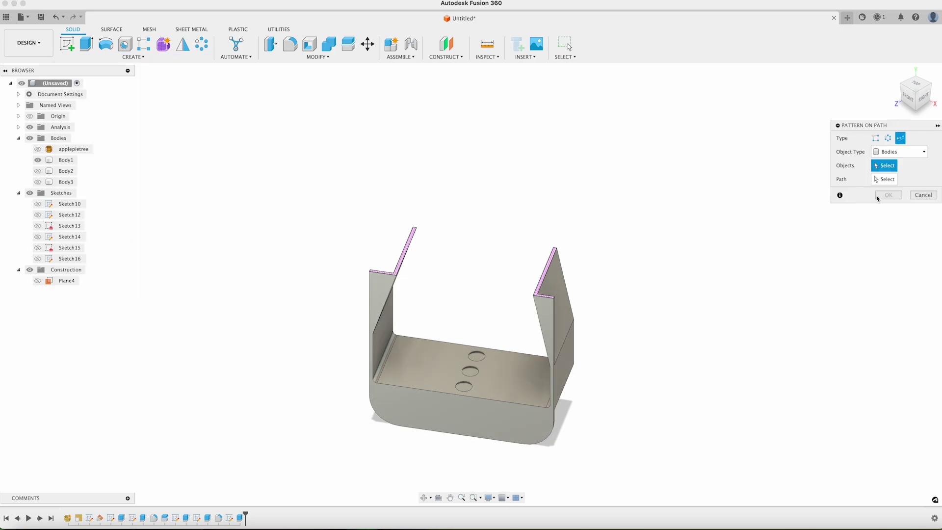
pyautogui.click(902, 156)
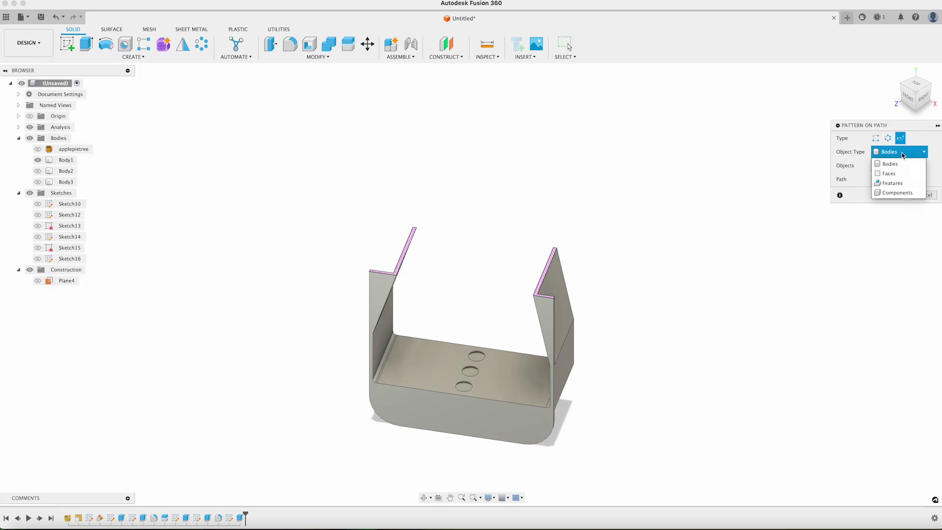
pyautogui.click(902, 183)
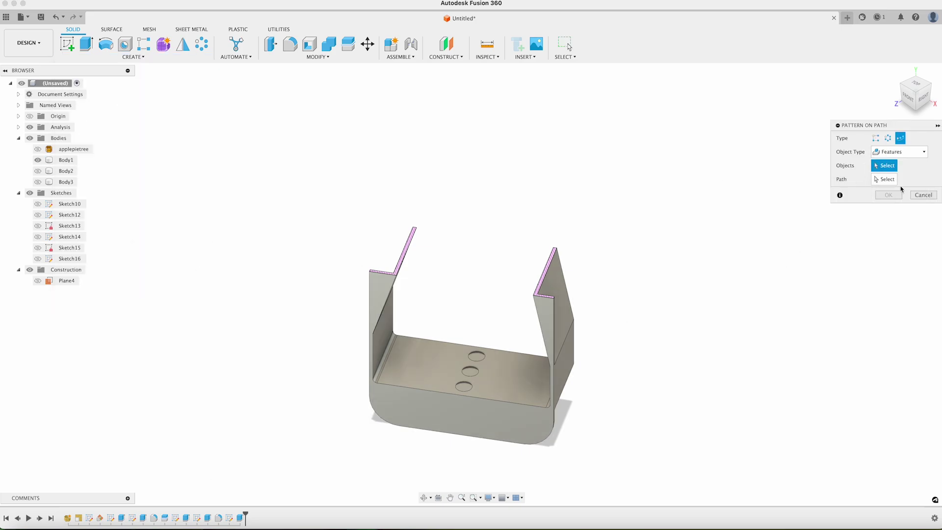
pyautogui.click(241, 517)
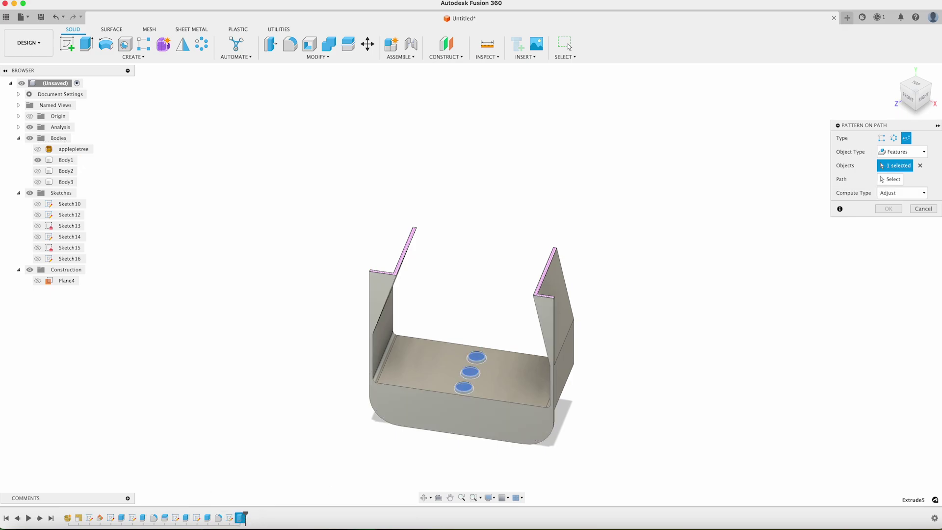
pyautogui.click(897, 182)
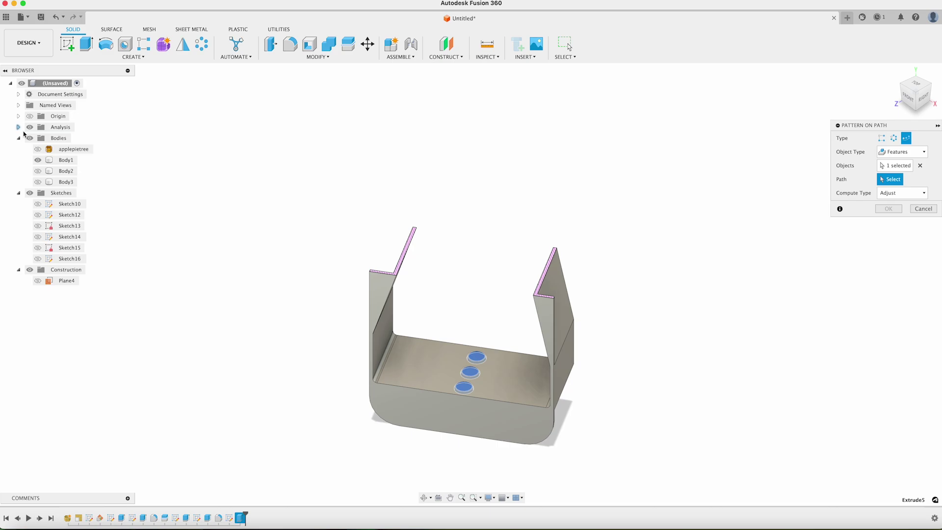
pyautogui.click(402, 389)
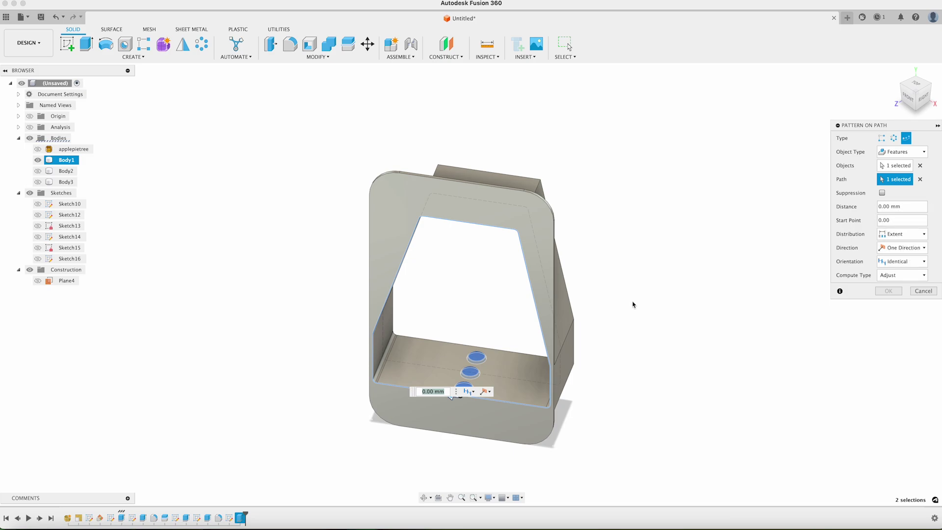
# Set the pattern's orientation to Path Direction and extend its distance to about 766 mm around the edge loop.
pyautogui.moveTo(450, 398); pyautogui.dragTo(378, 292)
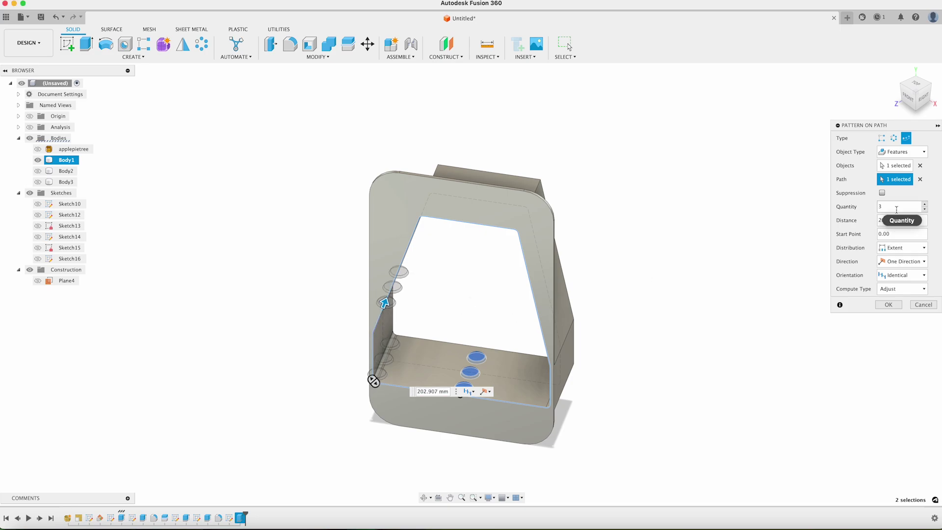
pyautogui.click(910, 277)
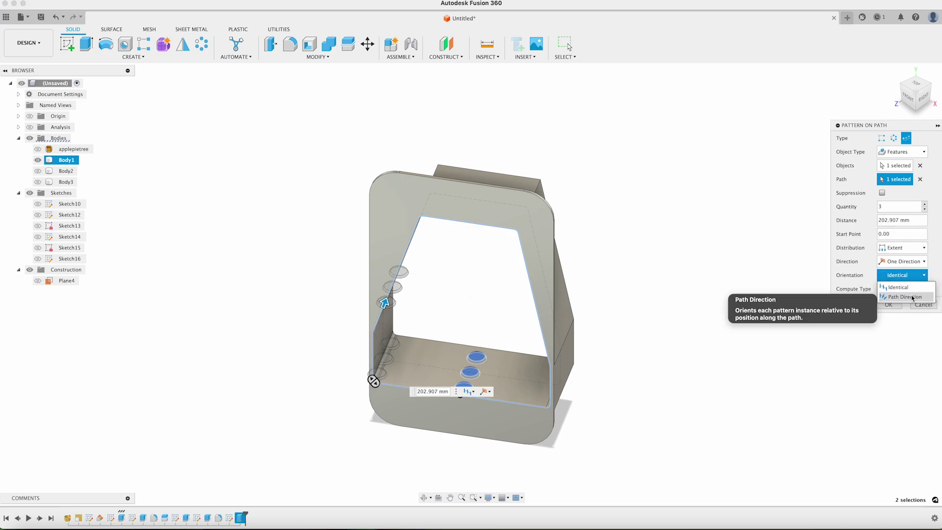
pyautogui.click(911, 297)
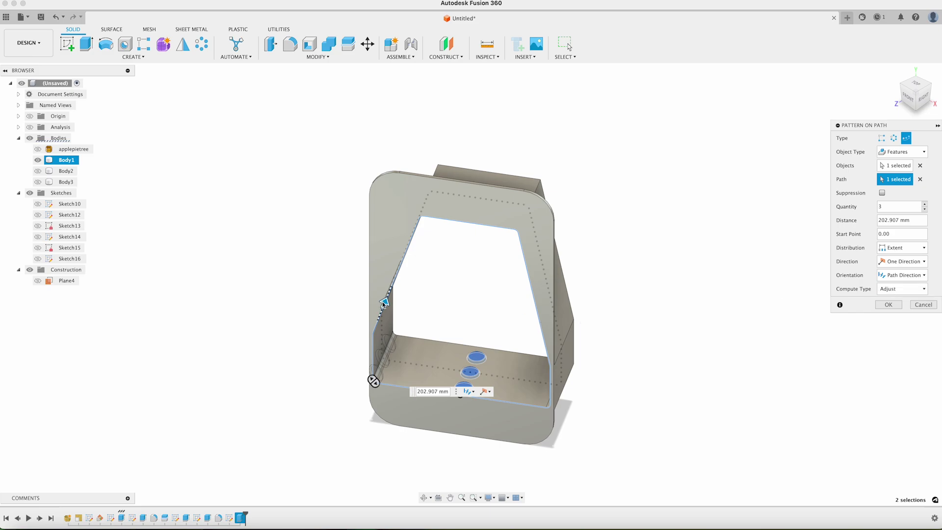
pyautogui.moveTo(431, 221); pyautogui.dragTo(584, 343)
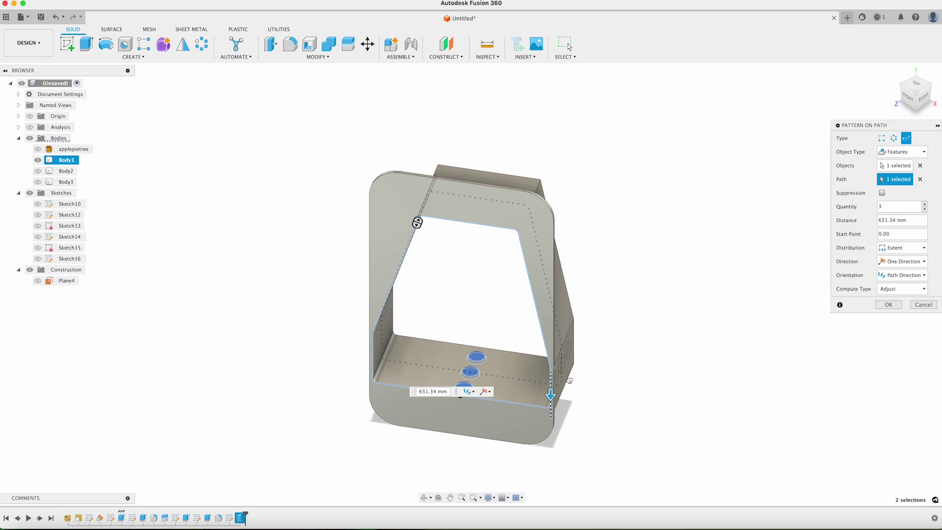
# Set the quantity of the recess pattern along the path to 10.
pyautogui.click(925, 204)
pyautogui.click(925, 204)
pyautogui.click(924, 204)
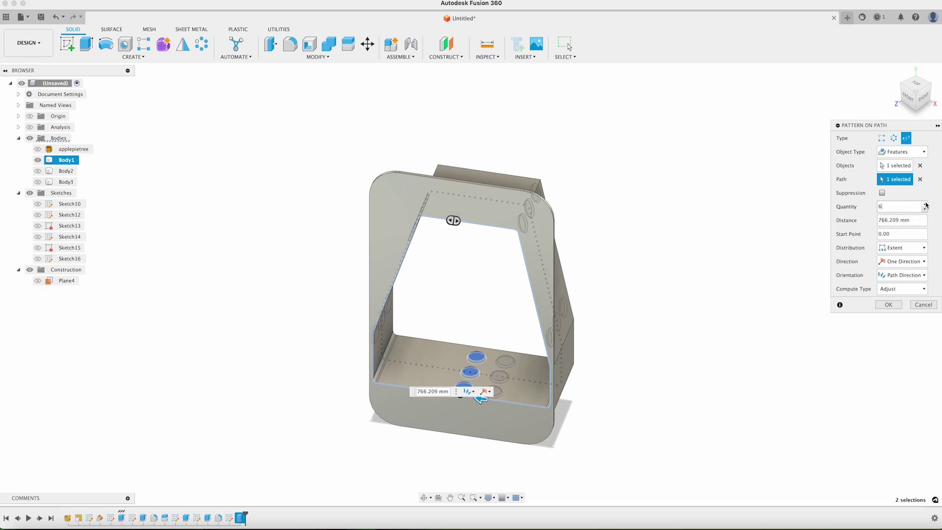
pyautogui.click(925, 204)
pyautogui.click(925, 204)
pyautogui.click(925, 204)
pyautogui.click(925, 204)
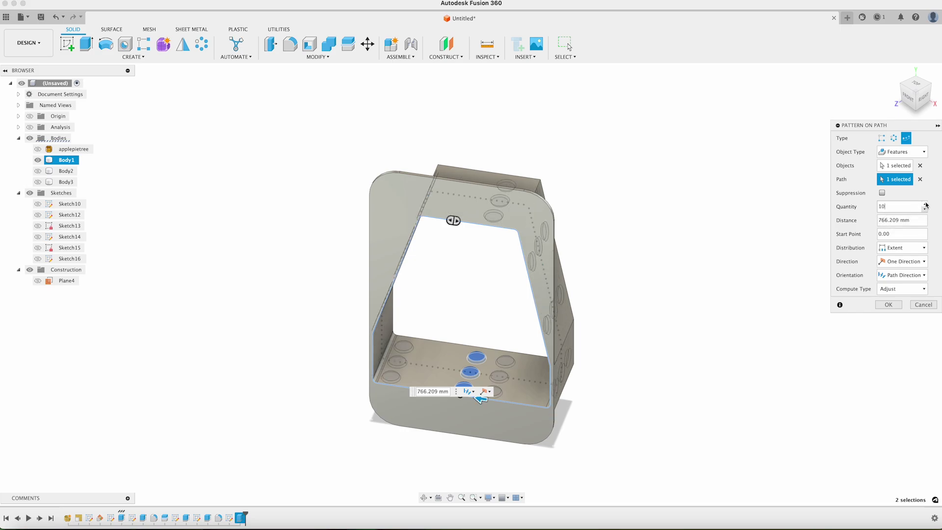
# Set the recess pattern's direction to Symmetric, increase its quantity further and create it on Body1's inner walls.
pyautogui.click(913, 261)
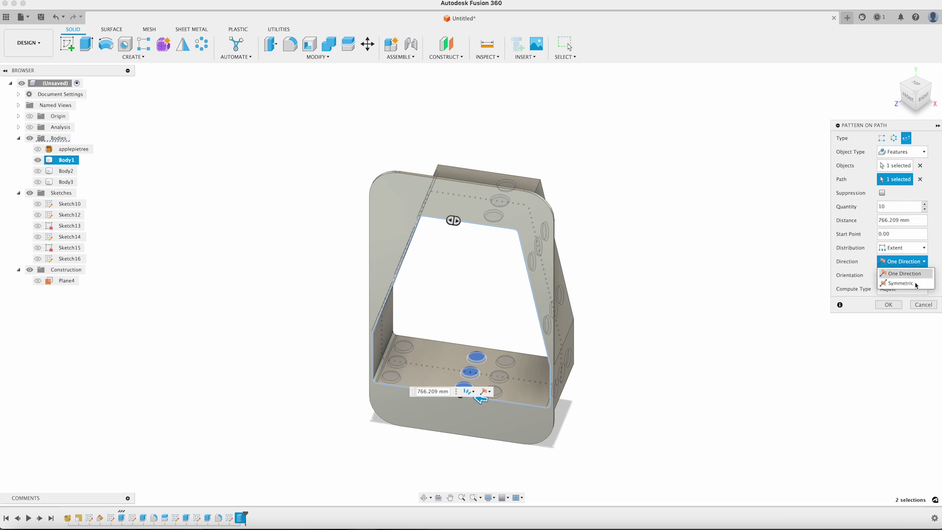
pyautogui.click(902, 283)
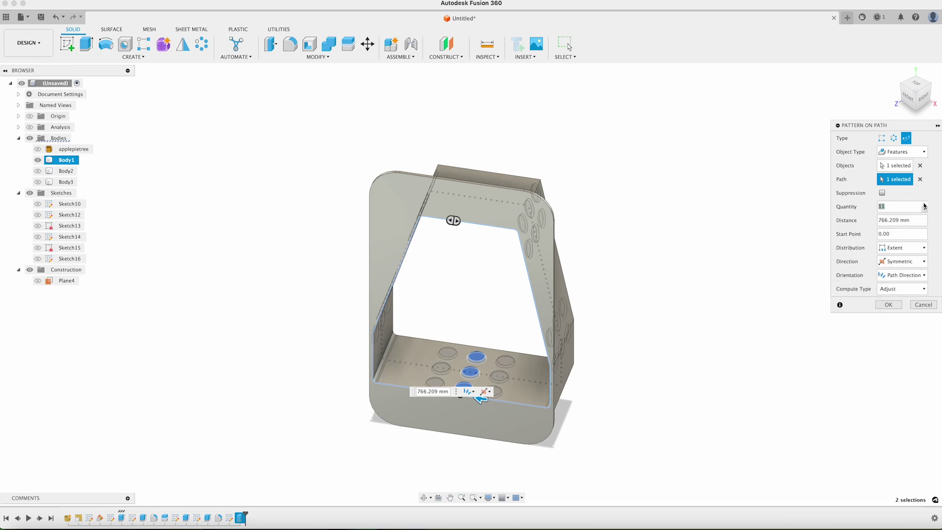
pyautogui.click(888, 305)
pyautogui.keyDown('shift'); pyautogui.moveTo(887, 305); pyautogui.dragTo(415, 325, button='middle'); pyautogui.keyUp('shift')
pyautogui.scroll(10, 416, 325)
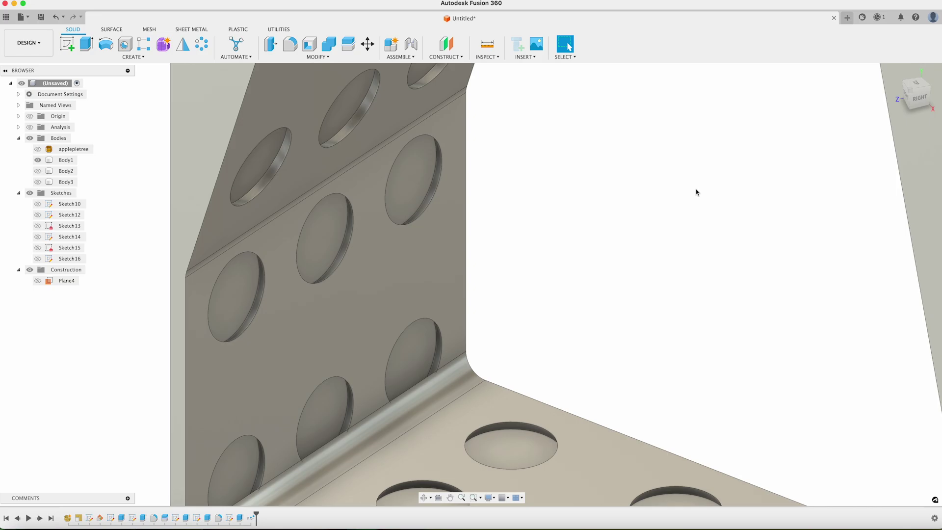
pyautogui.scroll(-10, 597, 261)
pyautogui.keyDown('shift'); pyautogui.moveTo(597, 261); pyautogui.dragTo(845, 72, button='middle'); pyautogui.keyUp('shift')
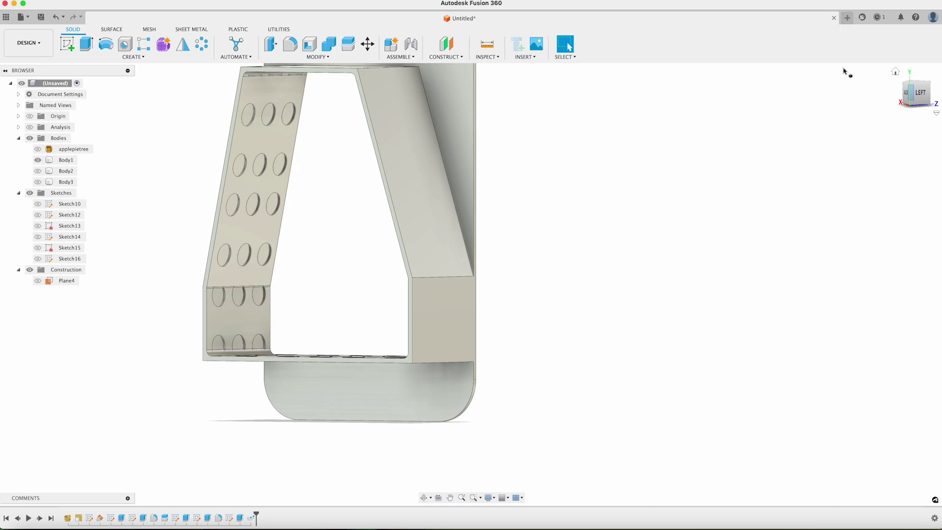